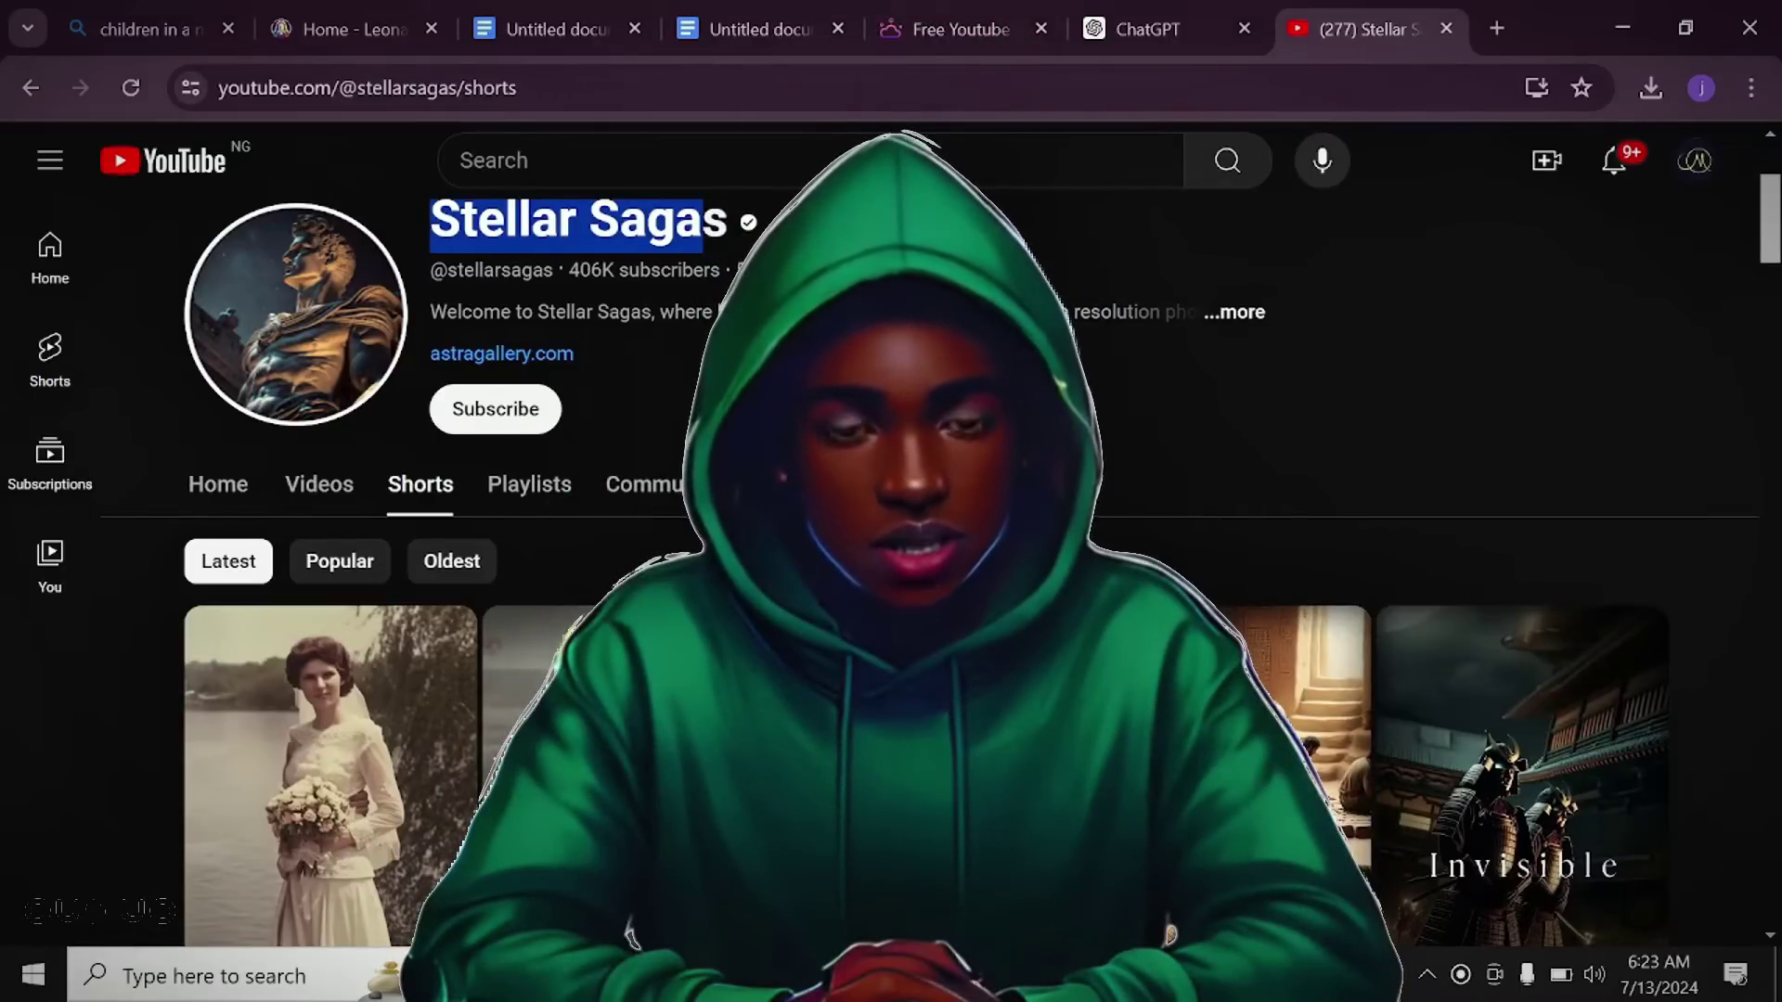
# Show the Stellar Sagas channel's Shorts tab with its latest shorts listed.
pyautogui.click(976, 394)
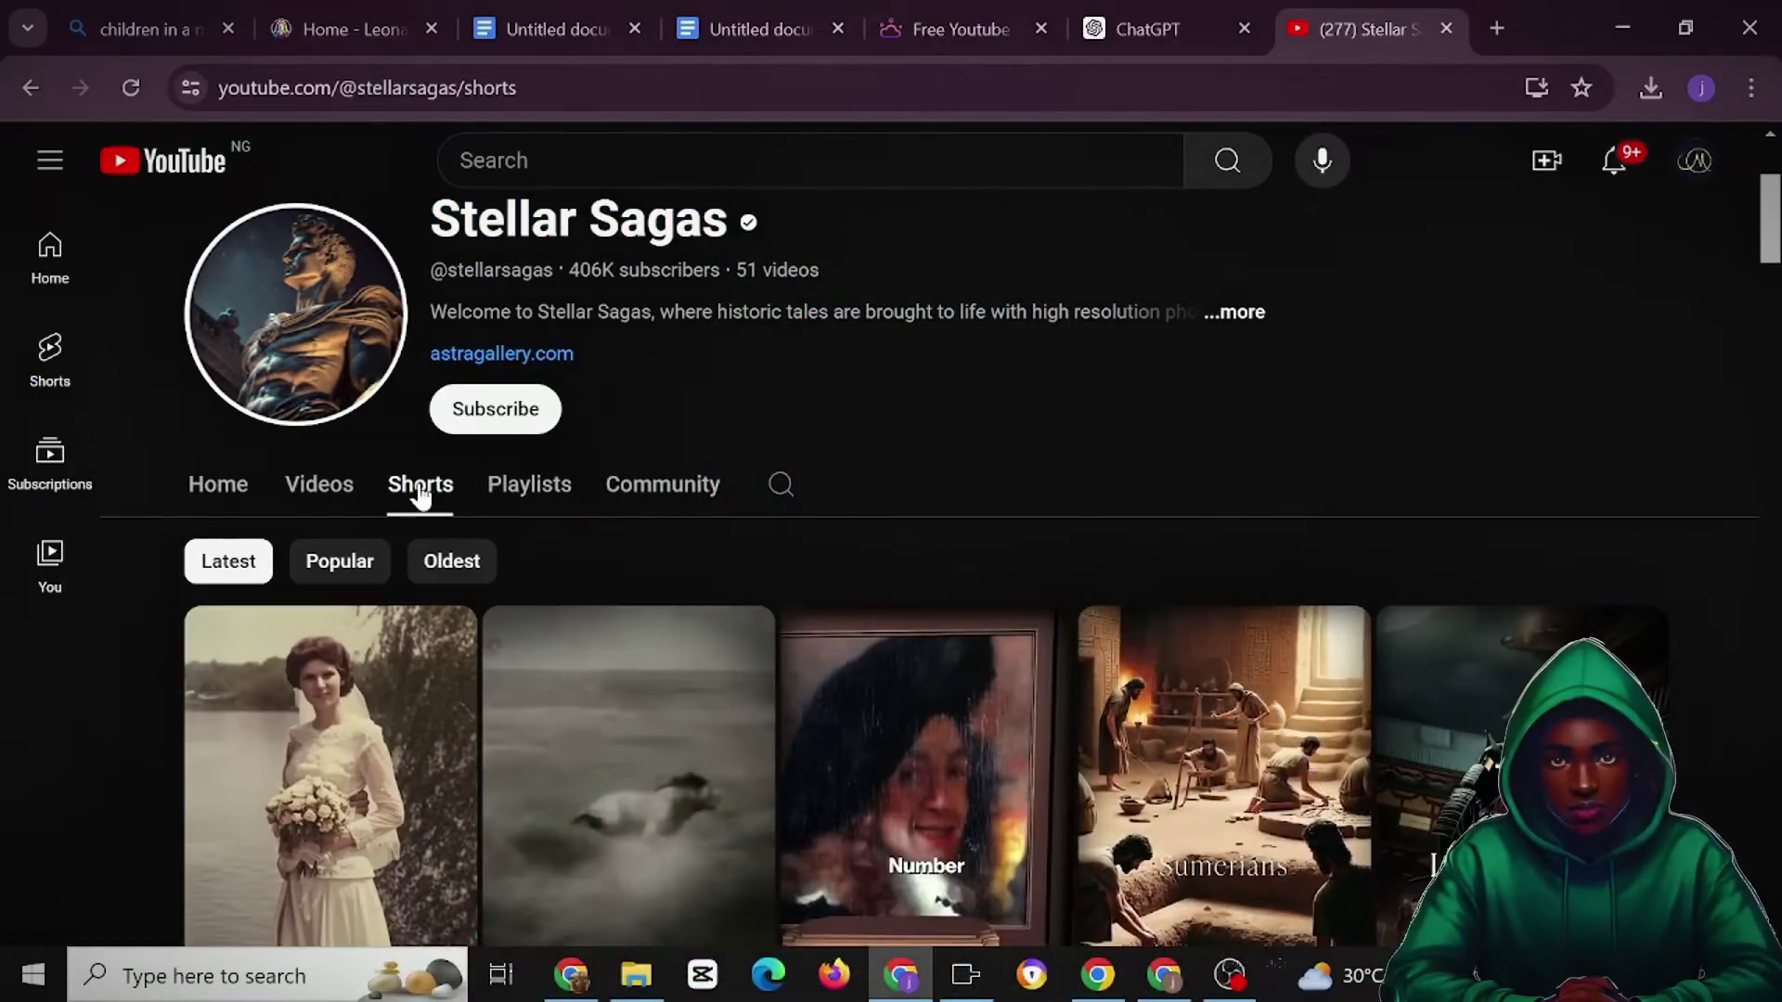
# Sort the shorts by Popular, copy the Genghis Khan's daughters short link, and return to Tactiq.
pyautogui.click(350, 562)
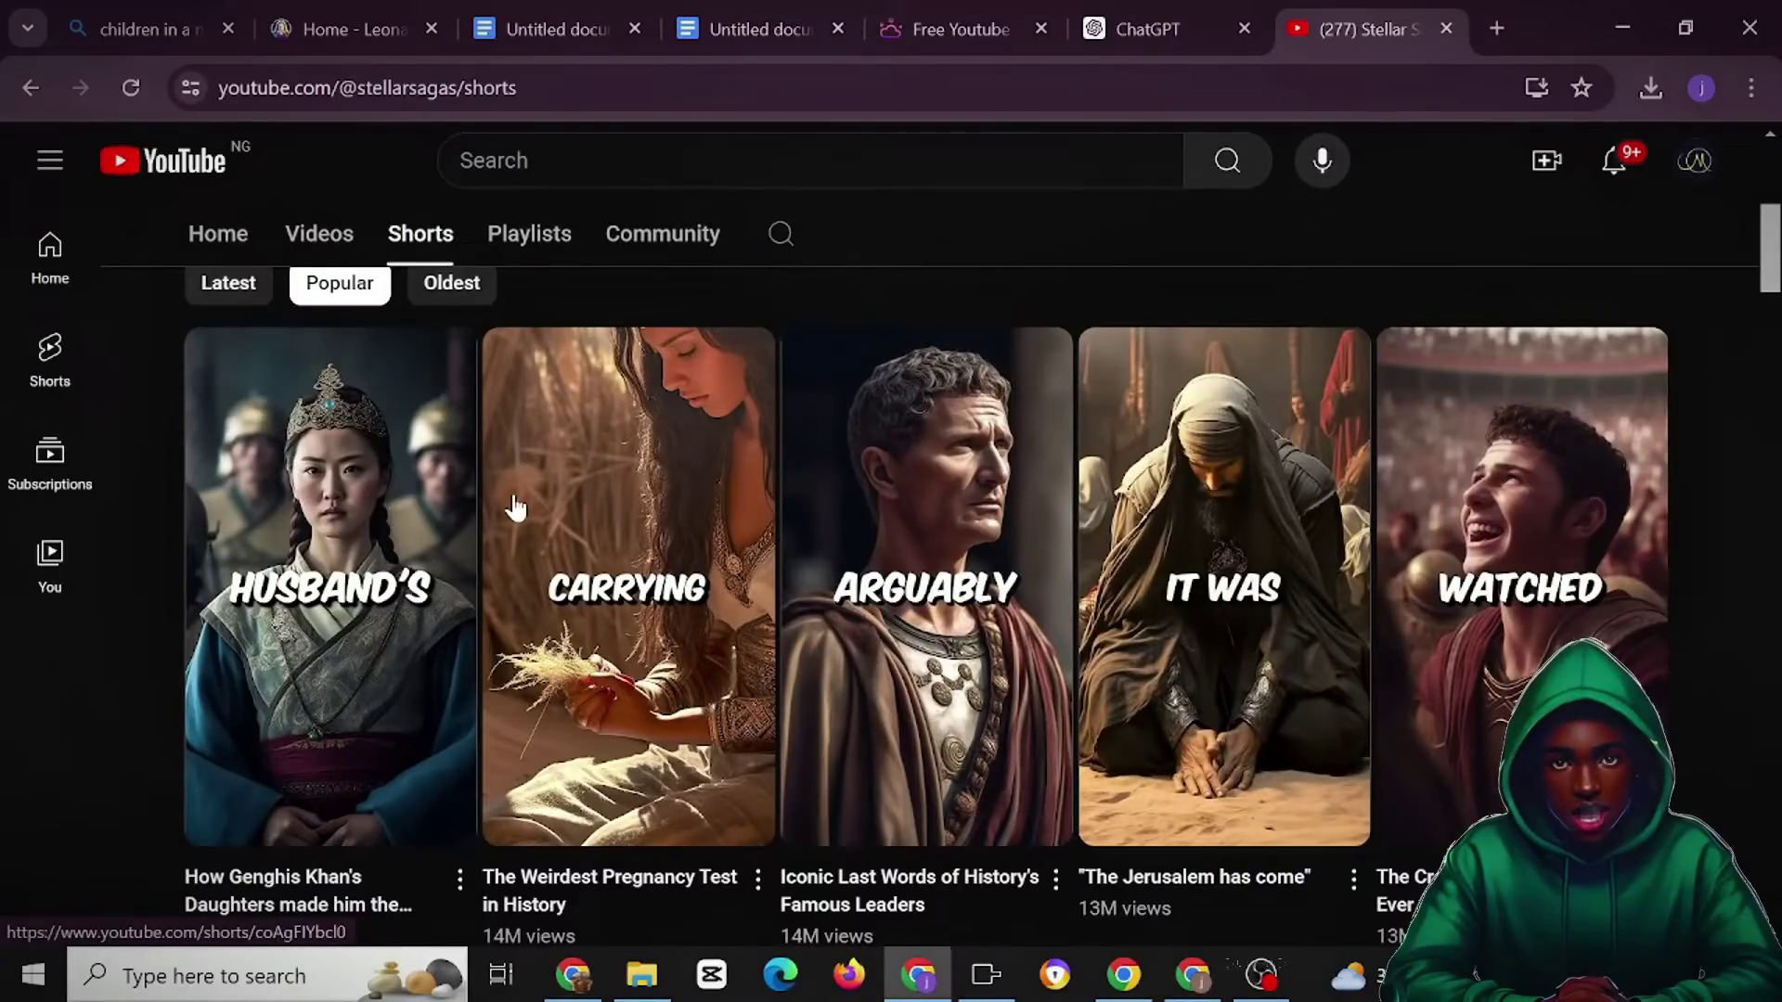
pyautogui.click(306, 592)
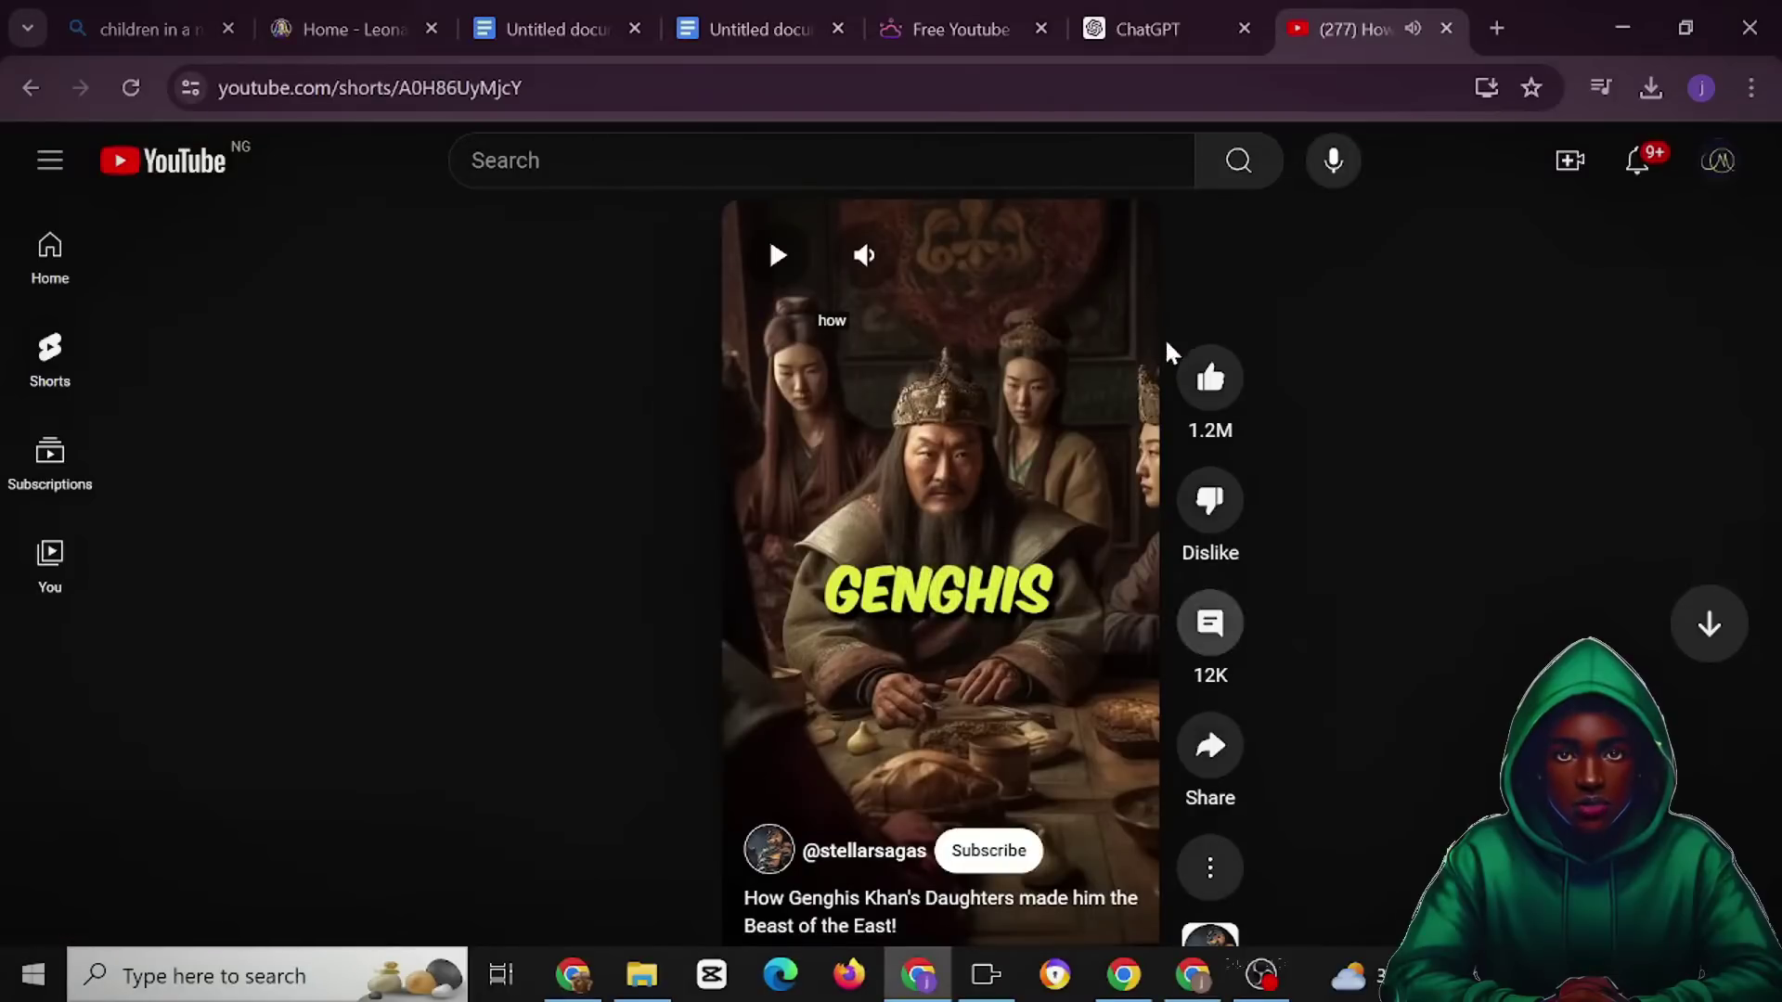
pyautogui.click(1209, 750)
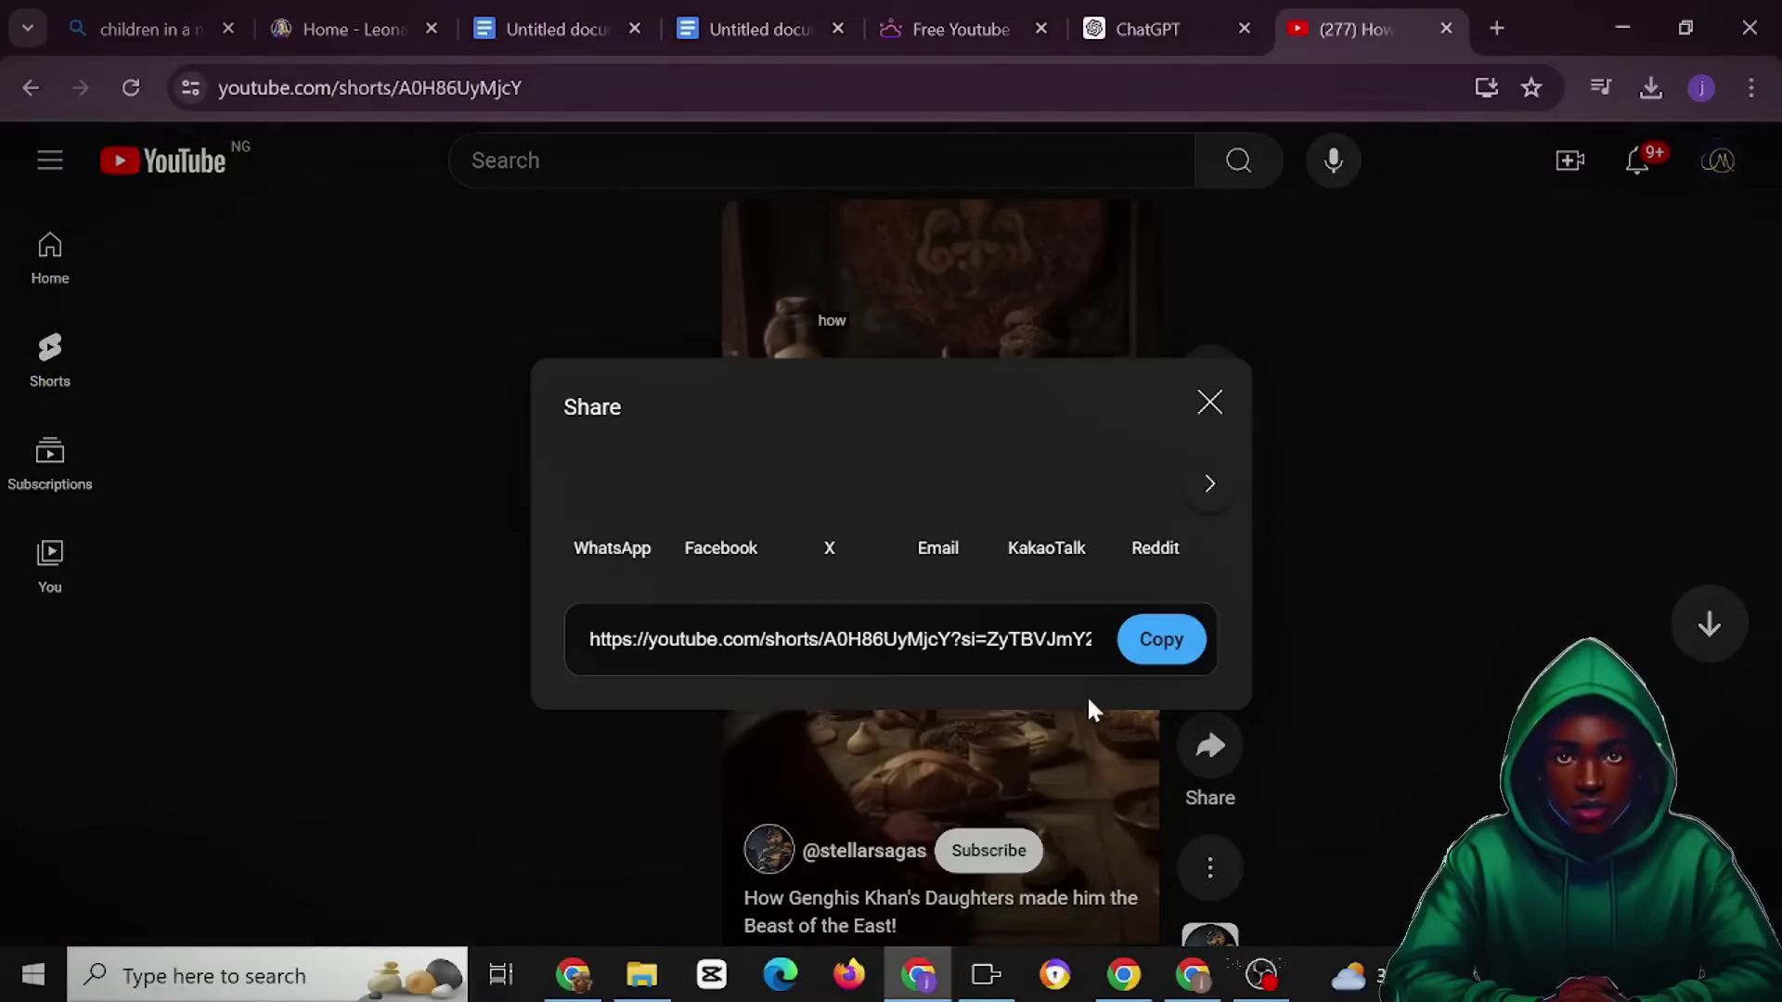
pyautogui.click(1165, 647)
pyautogui.click(943, 29)
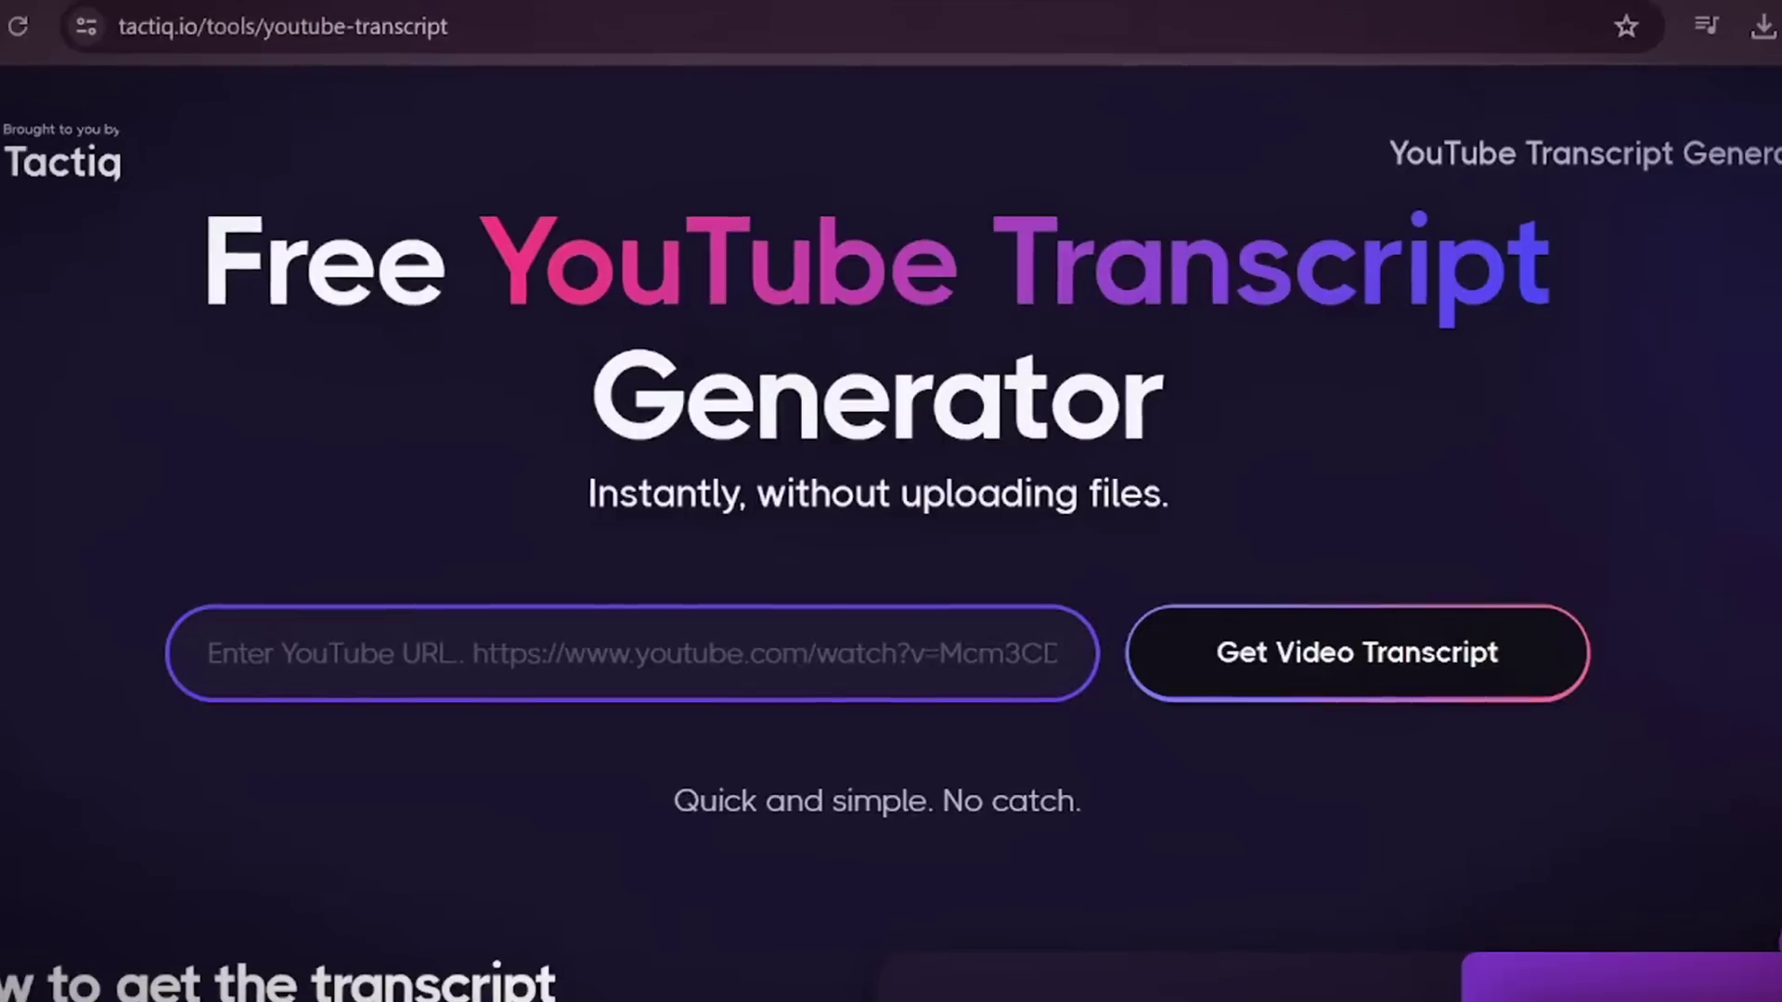
# Paste the short's link into Tactiq and generate its timestamped transcript.
pyautogui.hotkey('ctrl', 'v')
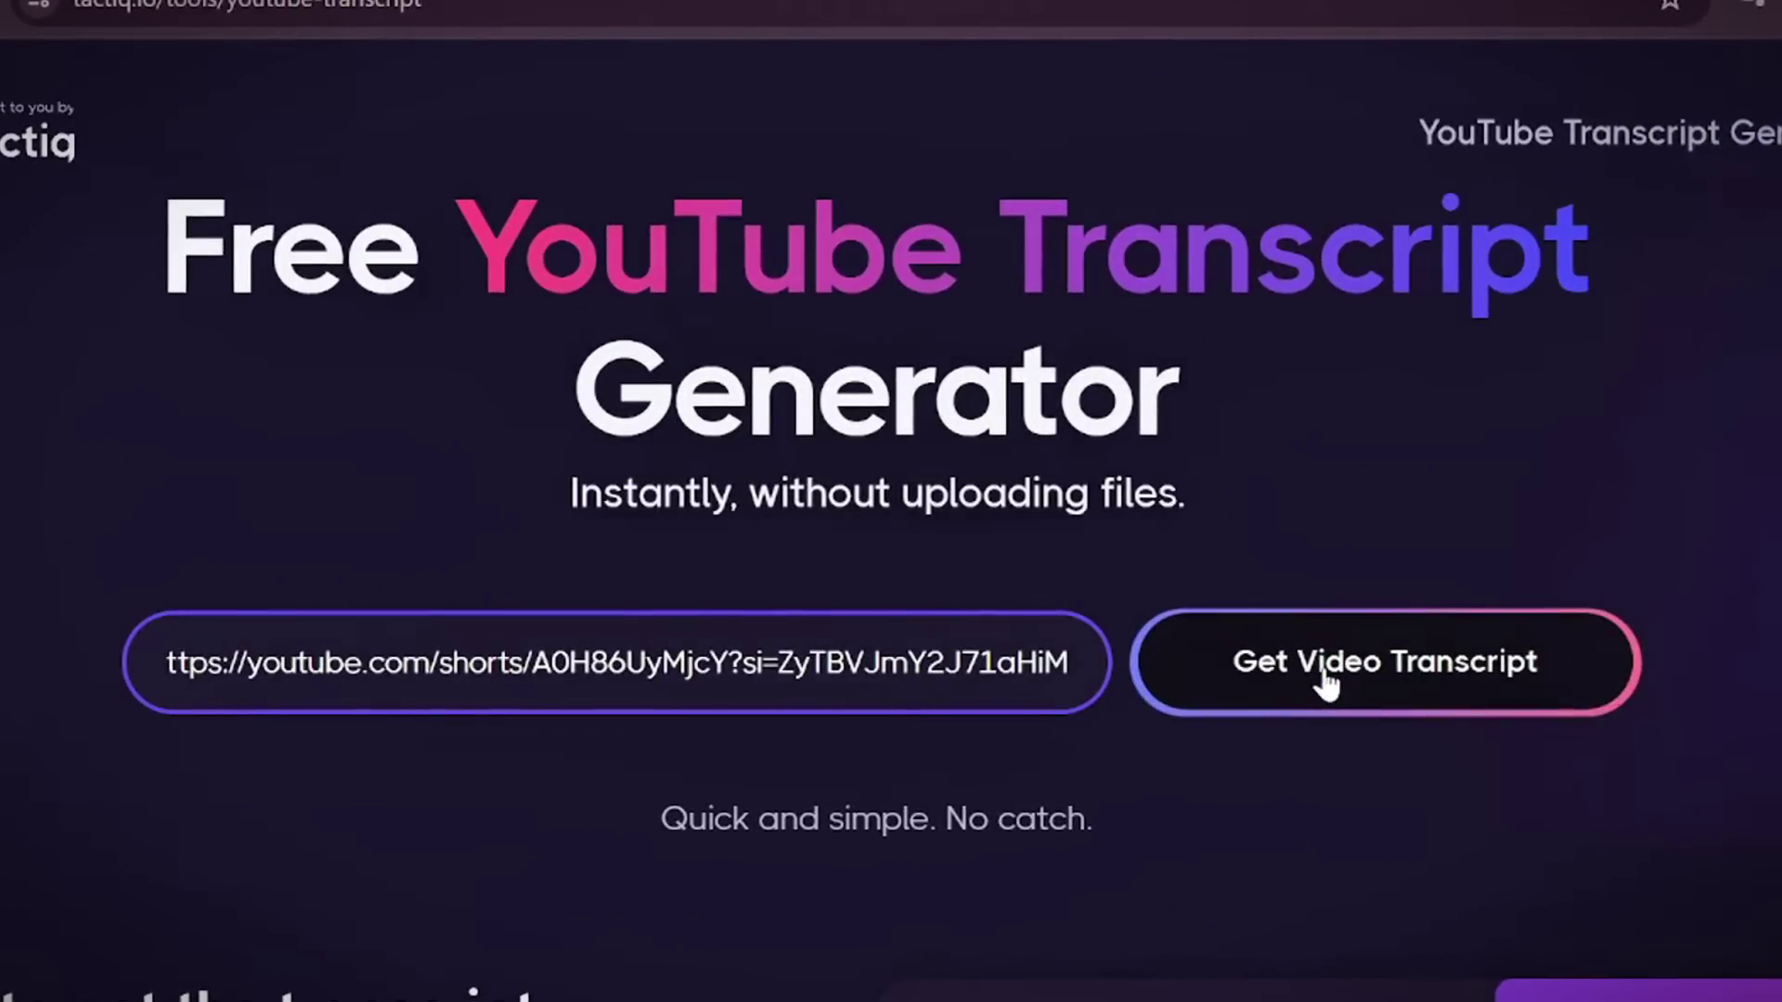
pyautogui.click(1327, 685)
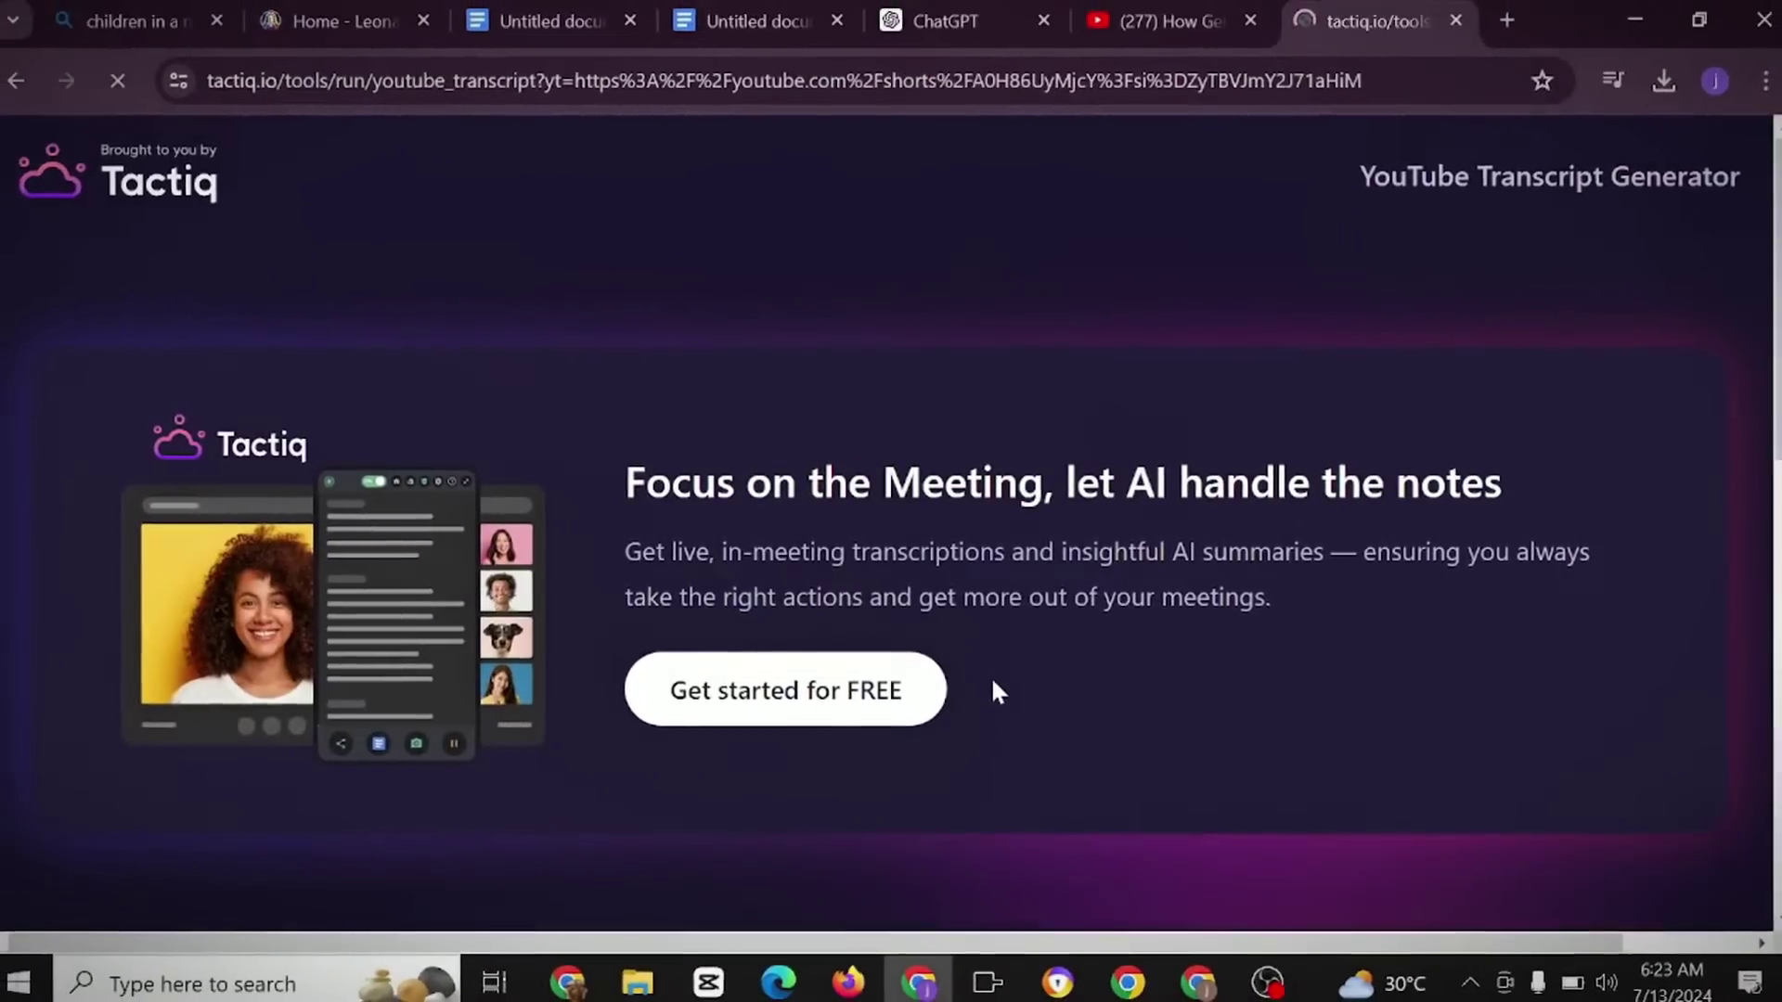
pyautogui.scroll(-8, 989, 675)
pyautogui.scroll(-3, 1260, 498)
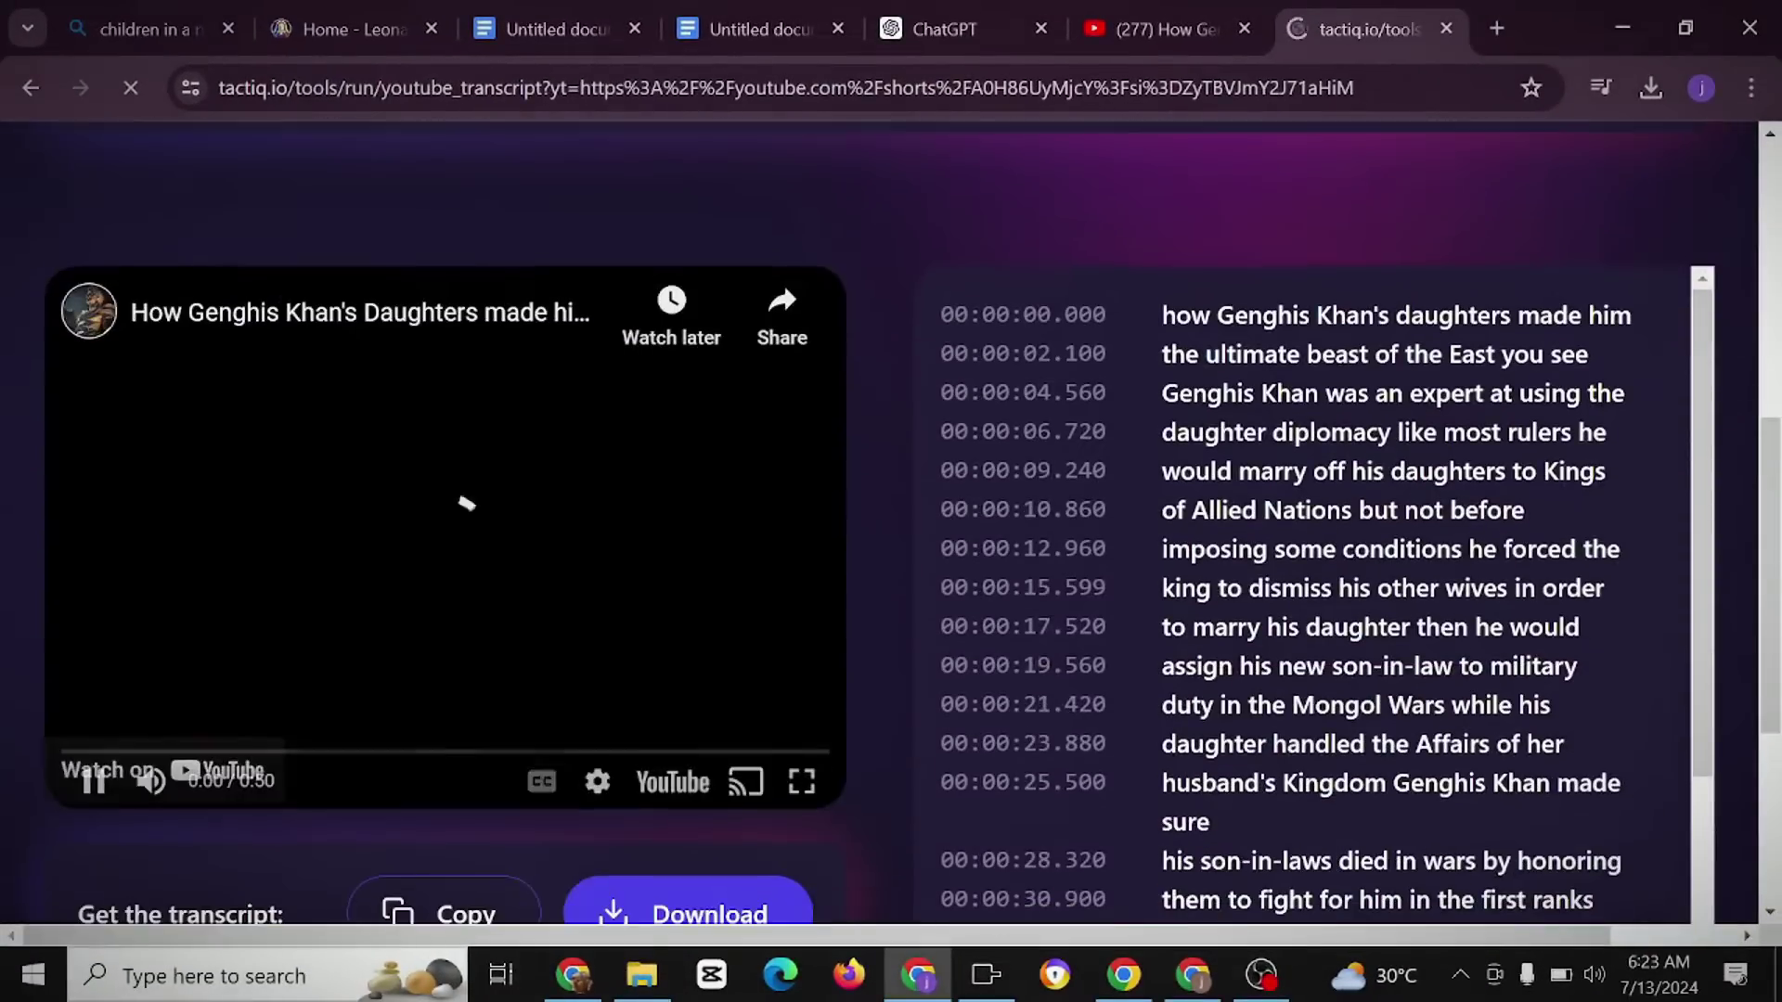
pyautogui.scroll(-2, 1259, 498)
pyautogui.scroll(10, 1266, 597)
pyautogui.scroll(-5, 1358, 486)
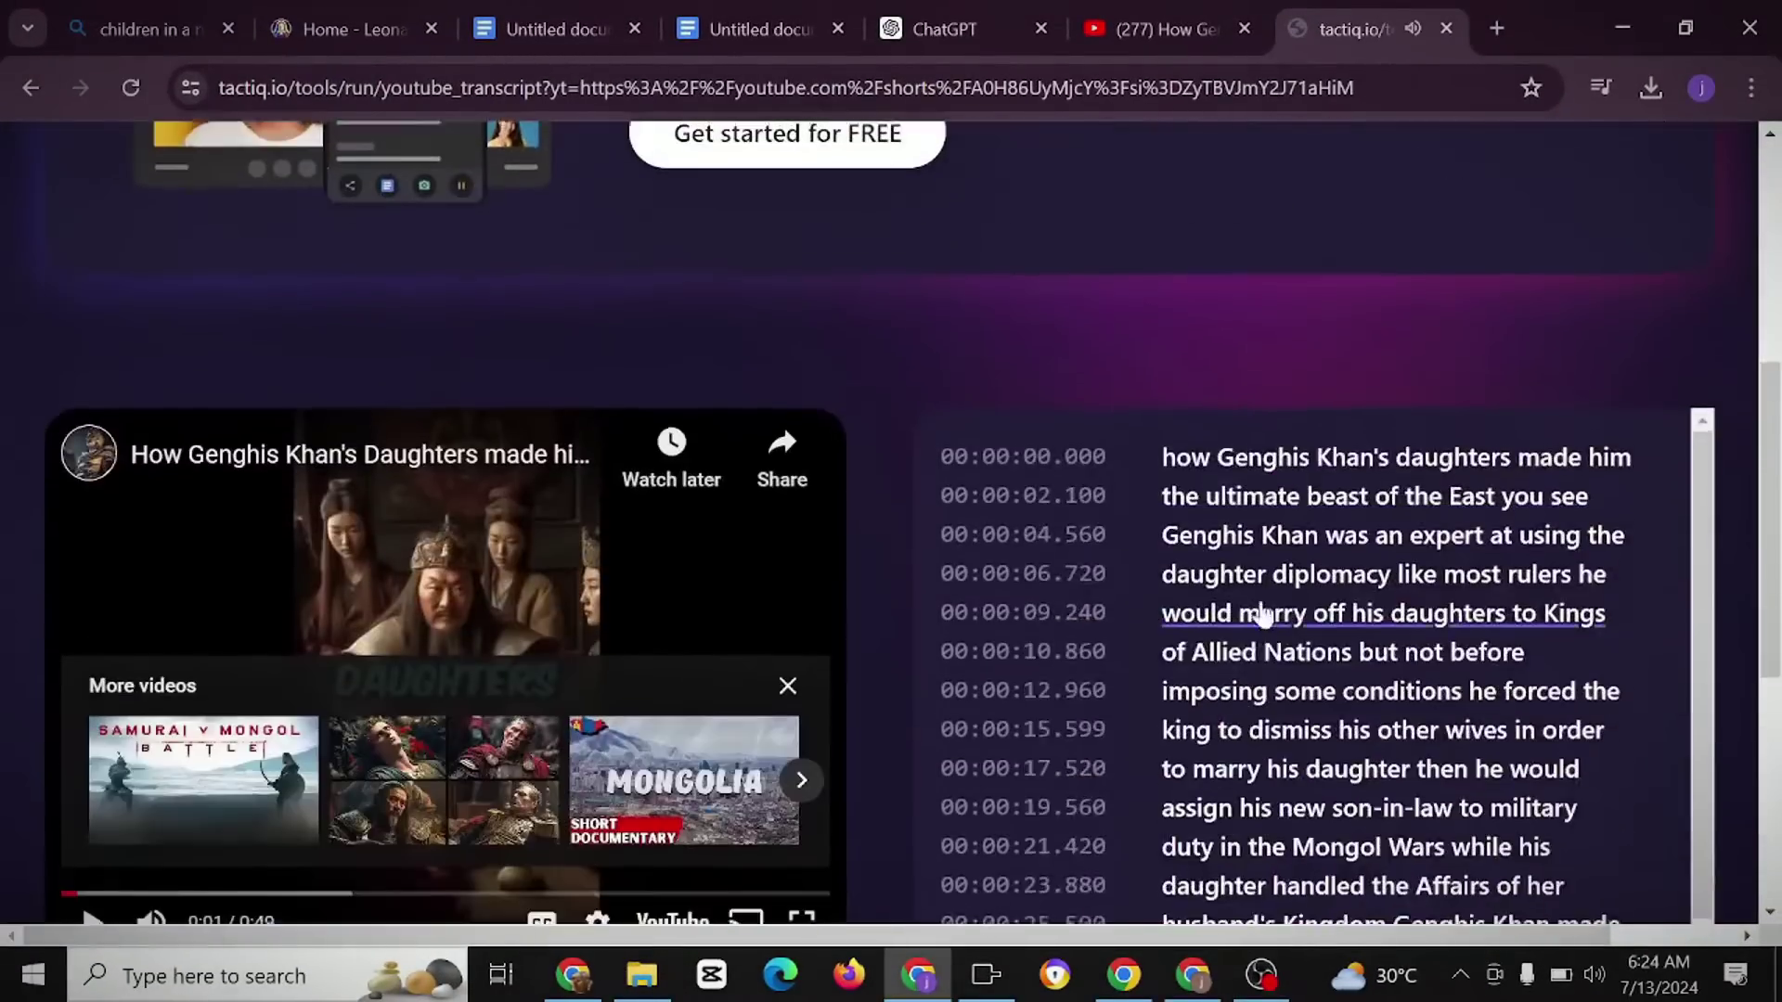
pyautogui.scroll(-5, 1250, 634)
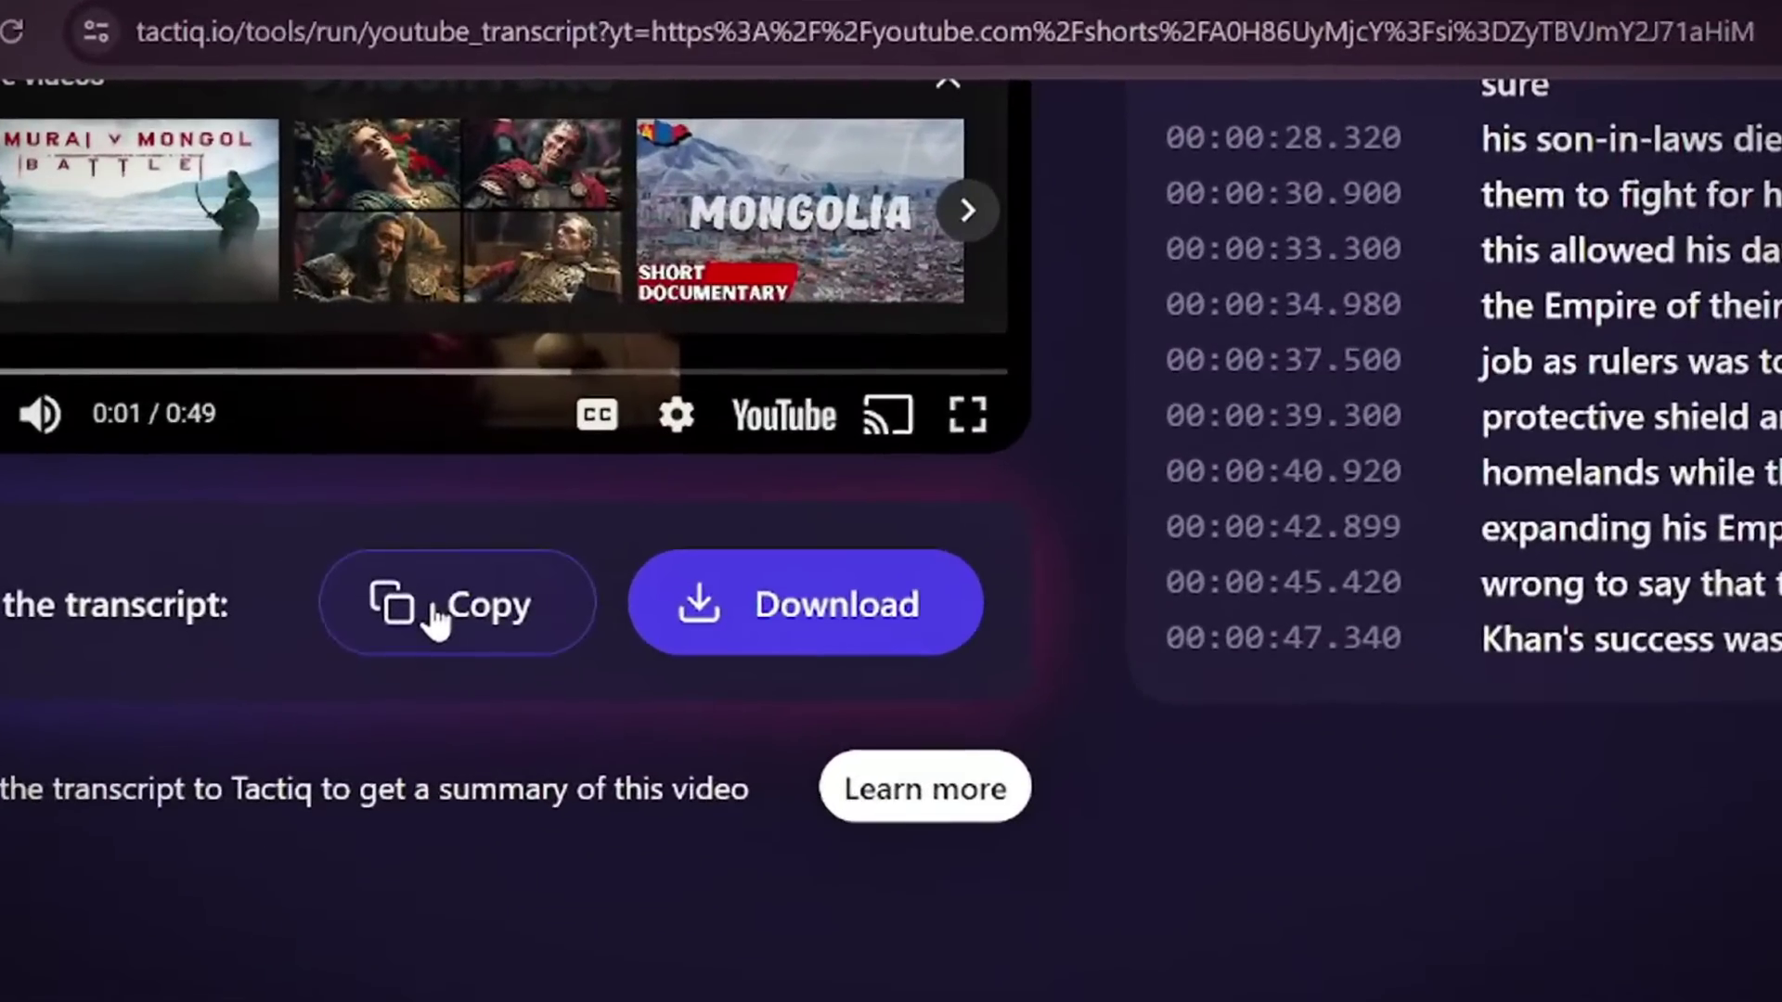
pyautogui.moveTo(942, 19); pyautogui.dragTo(1288, 15)
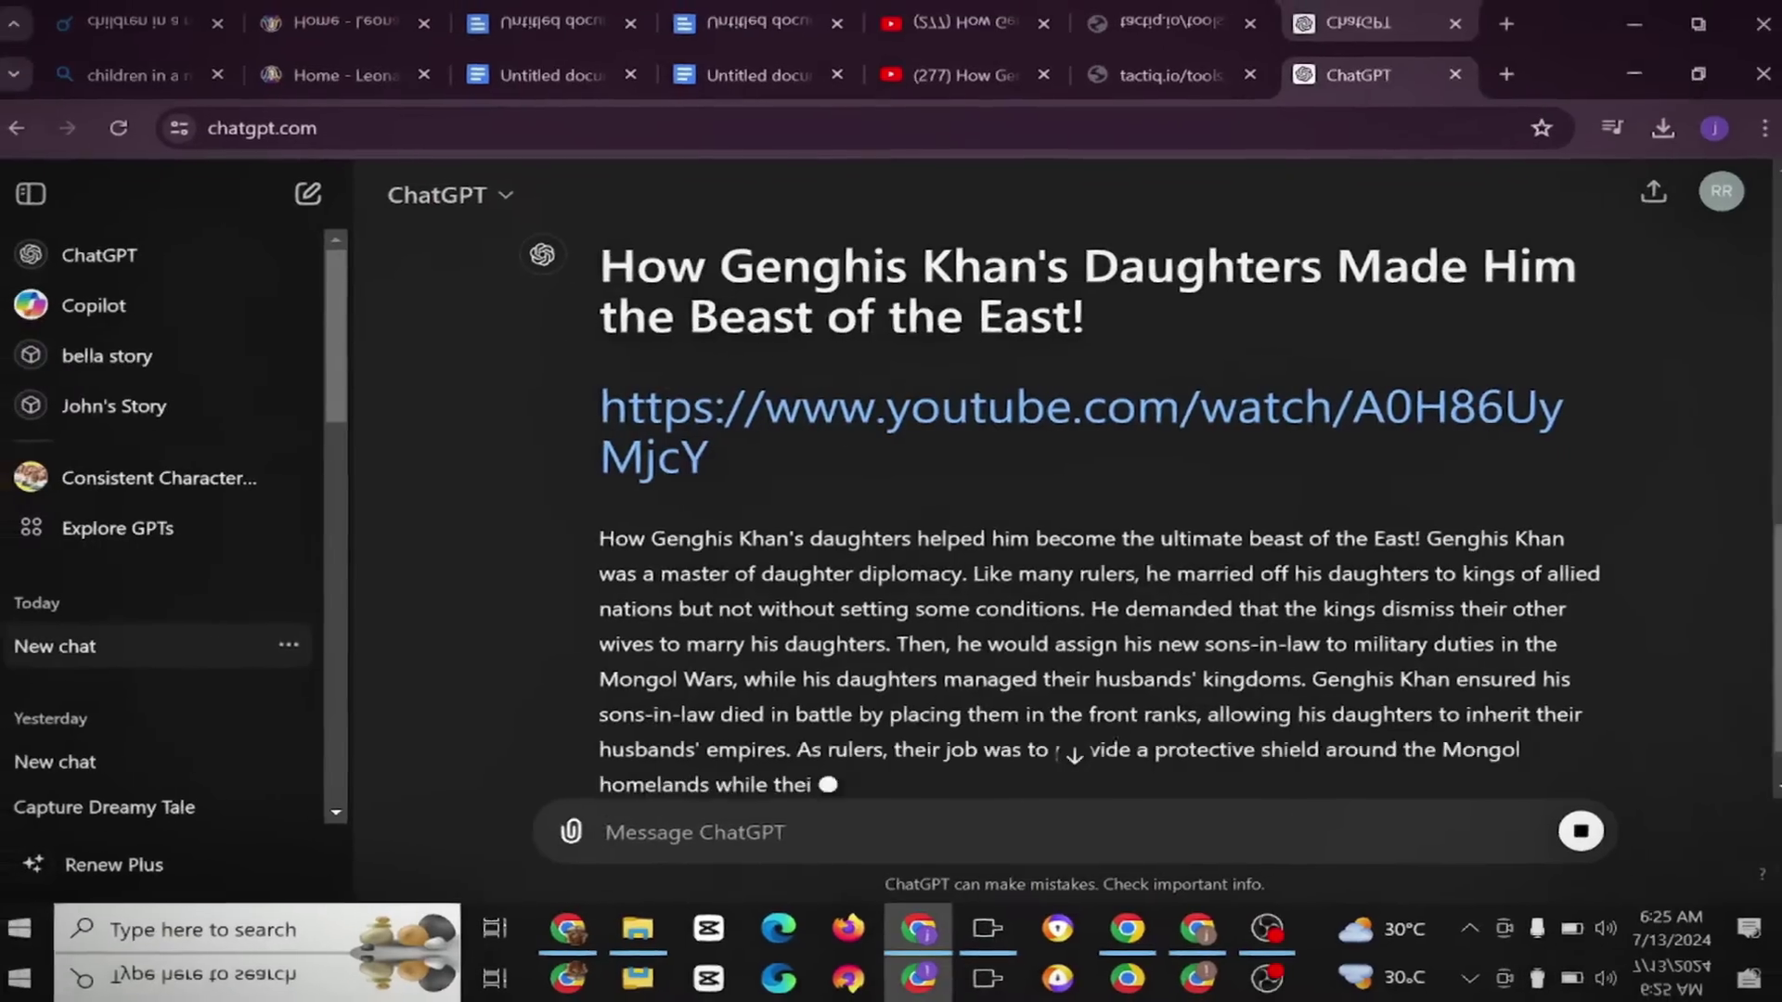
# Select ChatGPT's rewritten 'Beast of the East' paragraph and move to a fresh tab.
pyautogui.scroll(5, 770, 645)
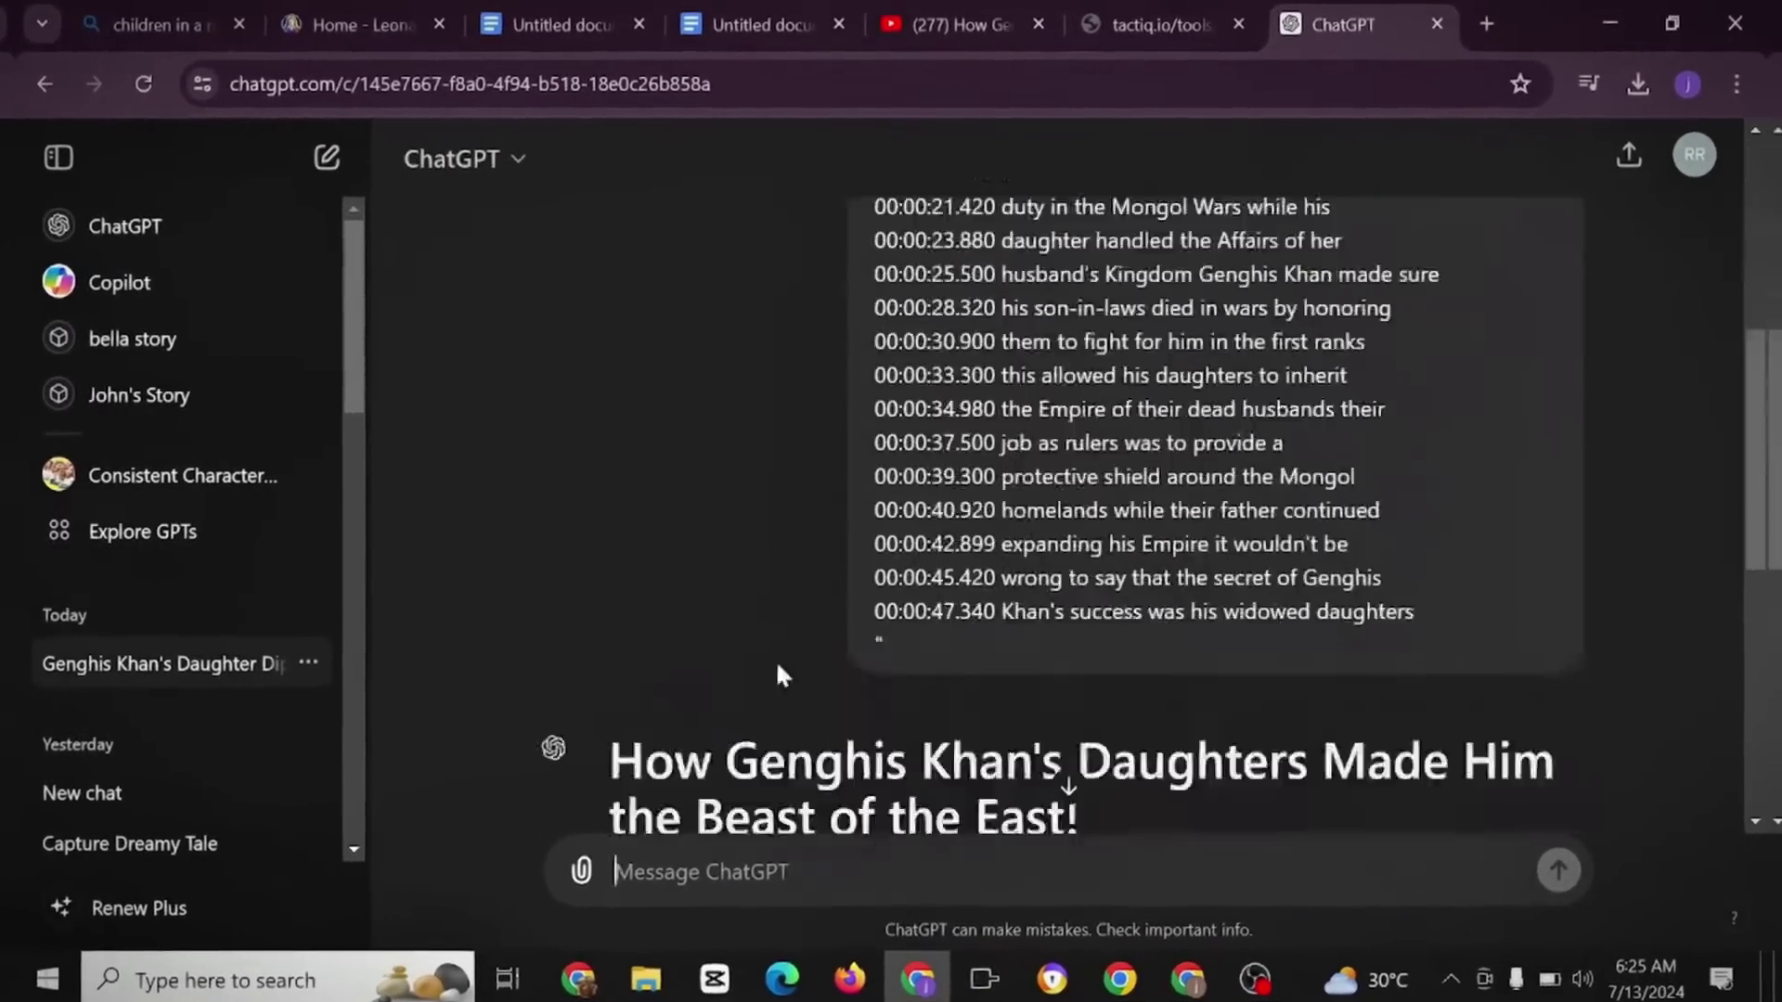
pyautogui.scroll(-7, 1019, 580)
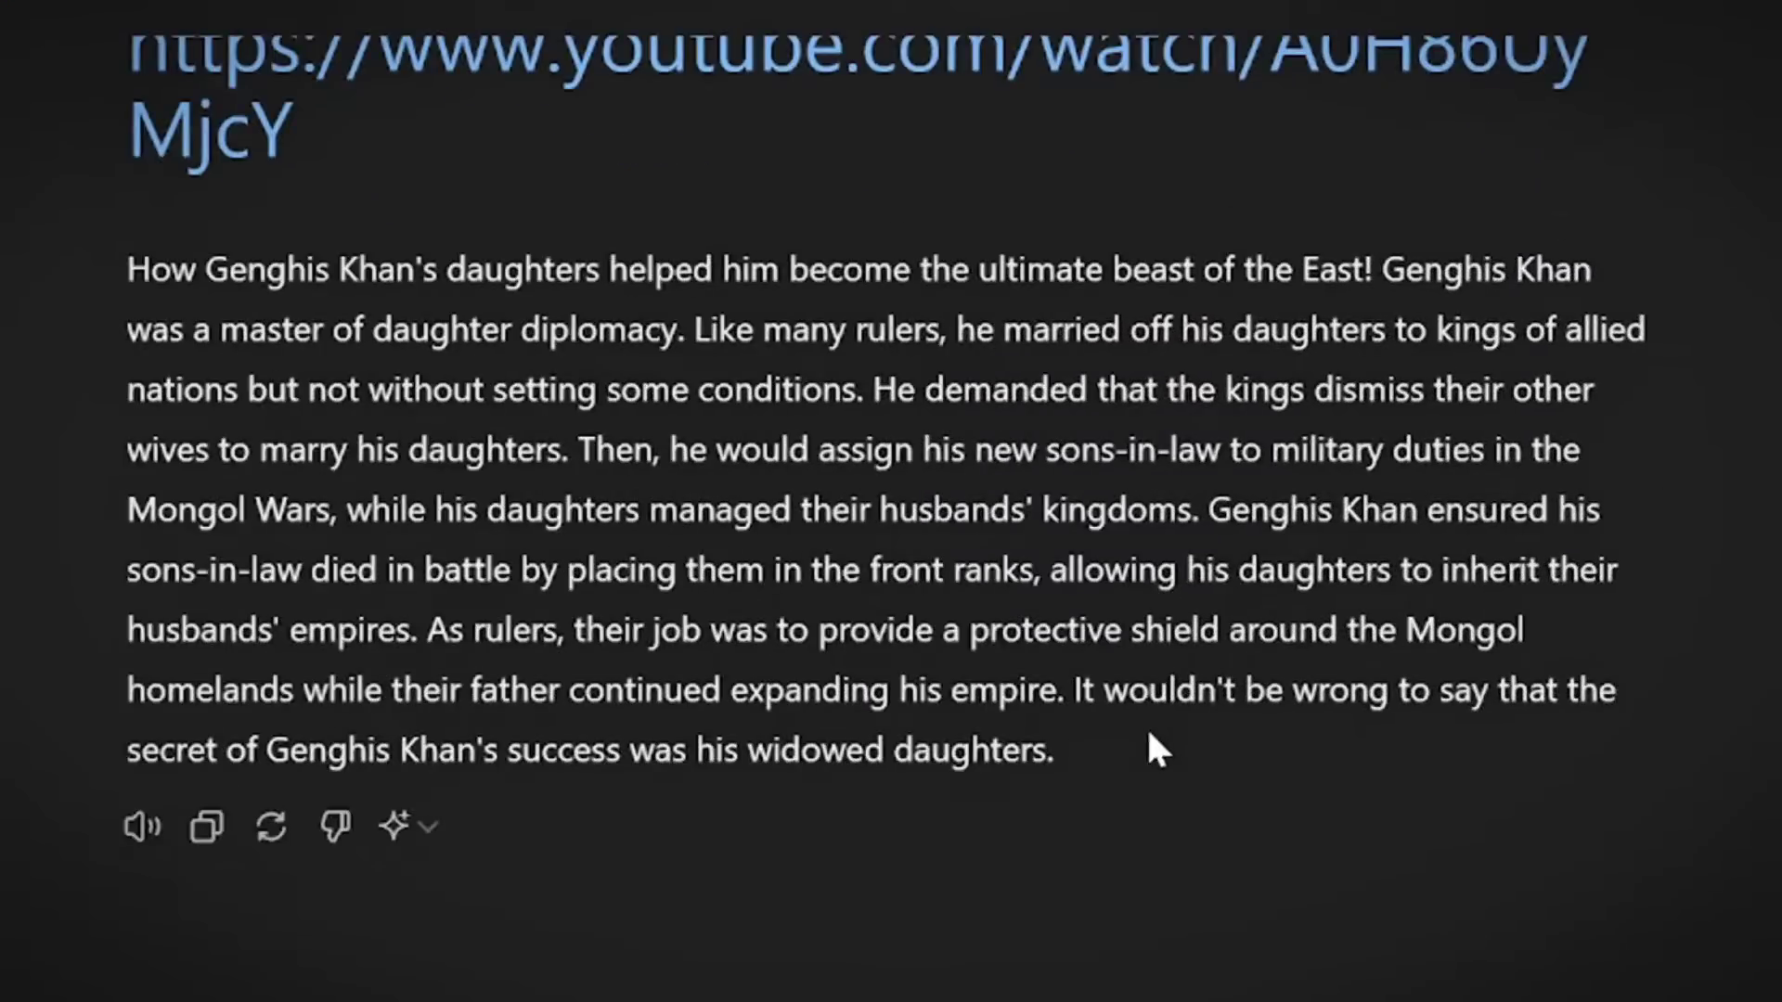
pyautogui.scroll(4, 1234, 650)
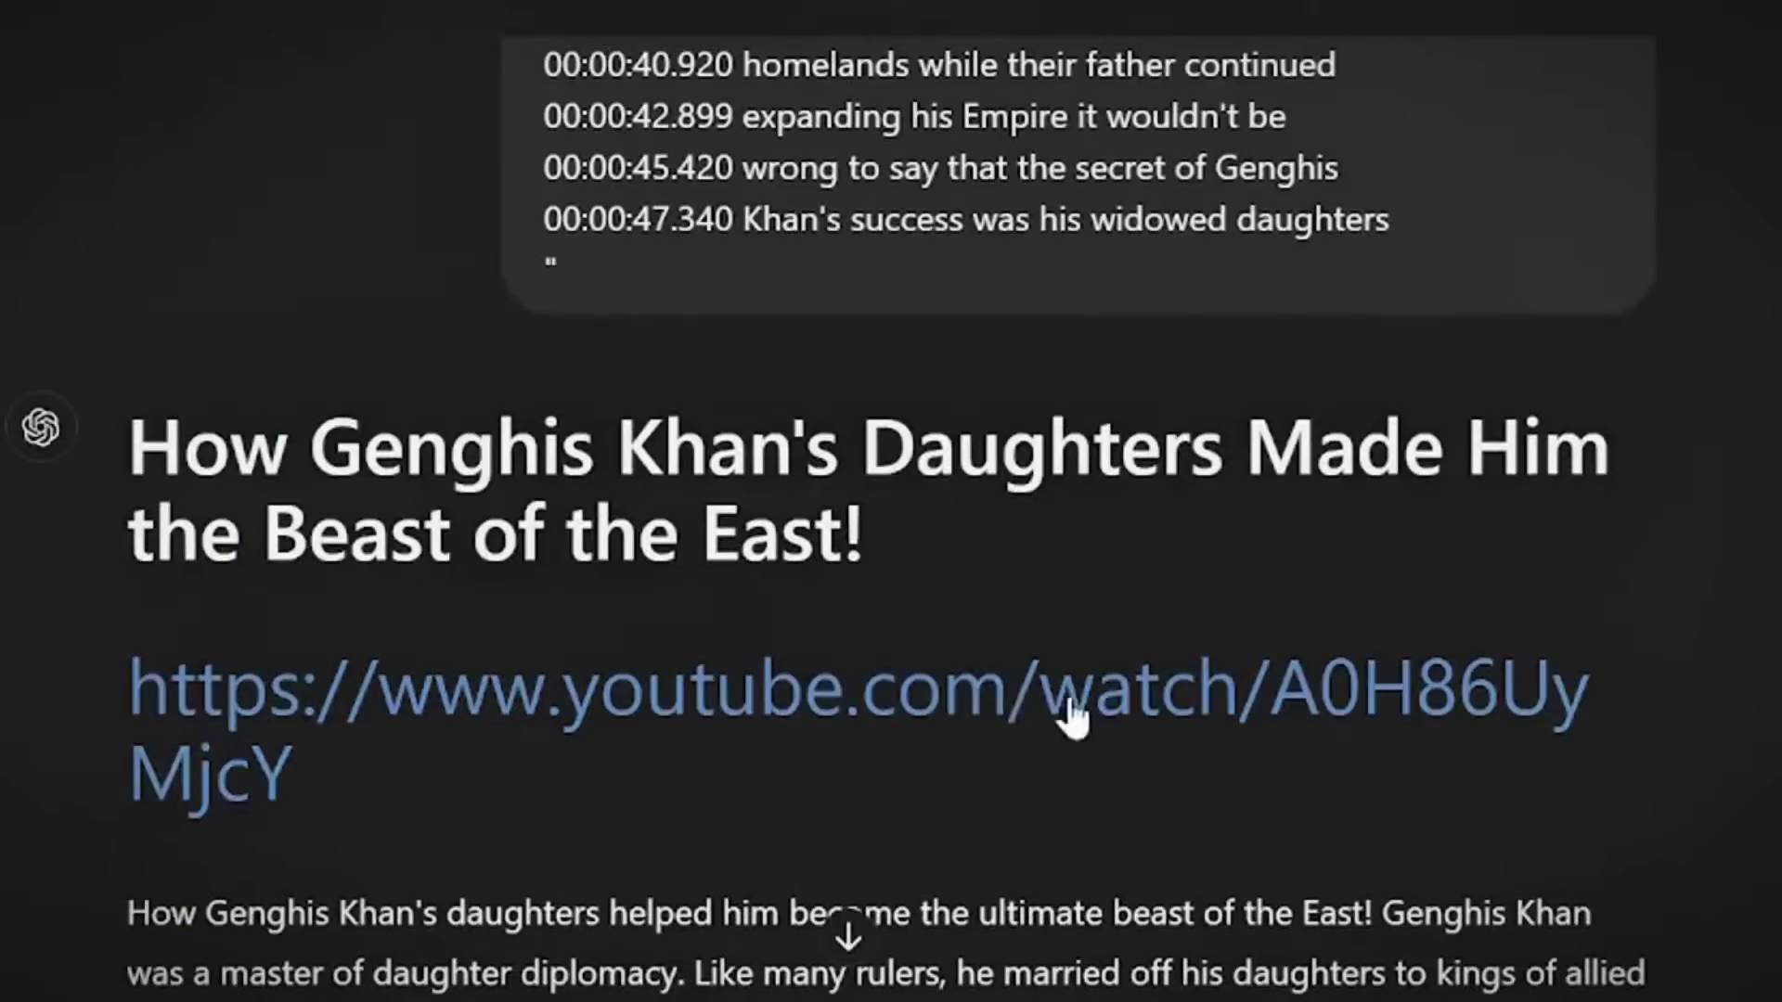
pyautogui.scroll(-7, 929, 800)
pyautogui.moveTo(1039, 730); pyautogui.dragTo(130, 37)
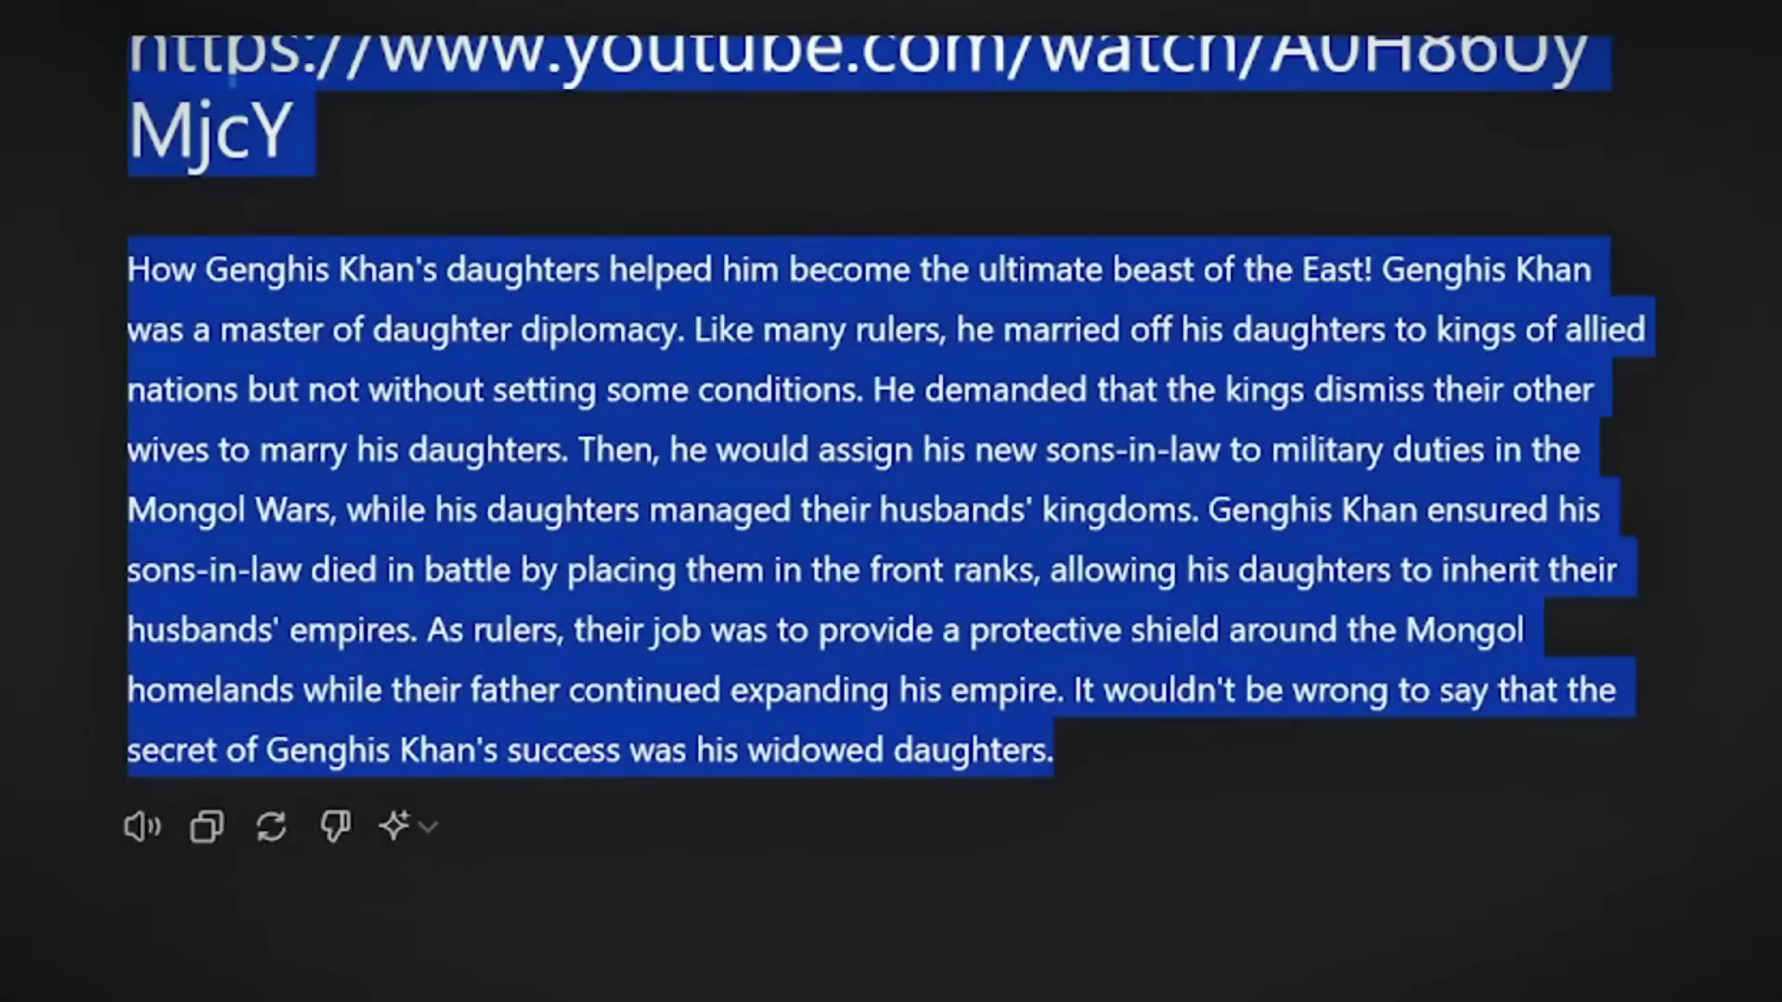
pyautogui.click(73, 303)
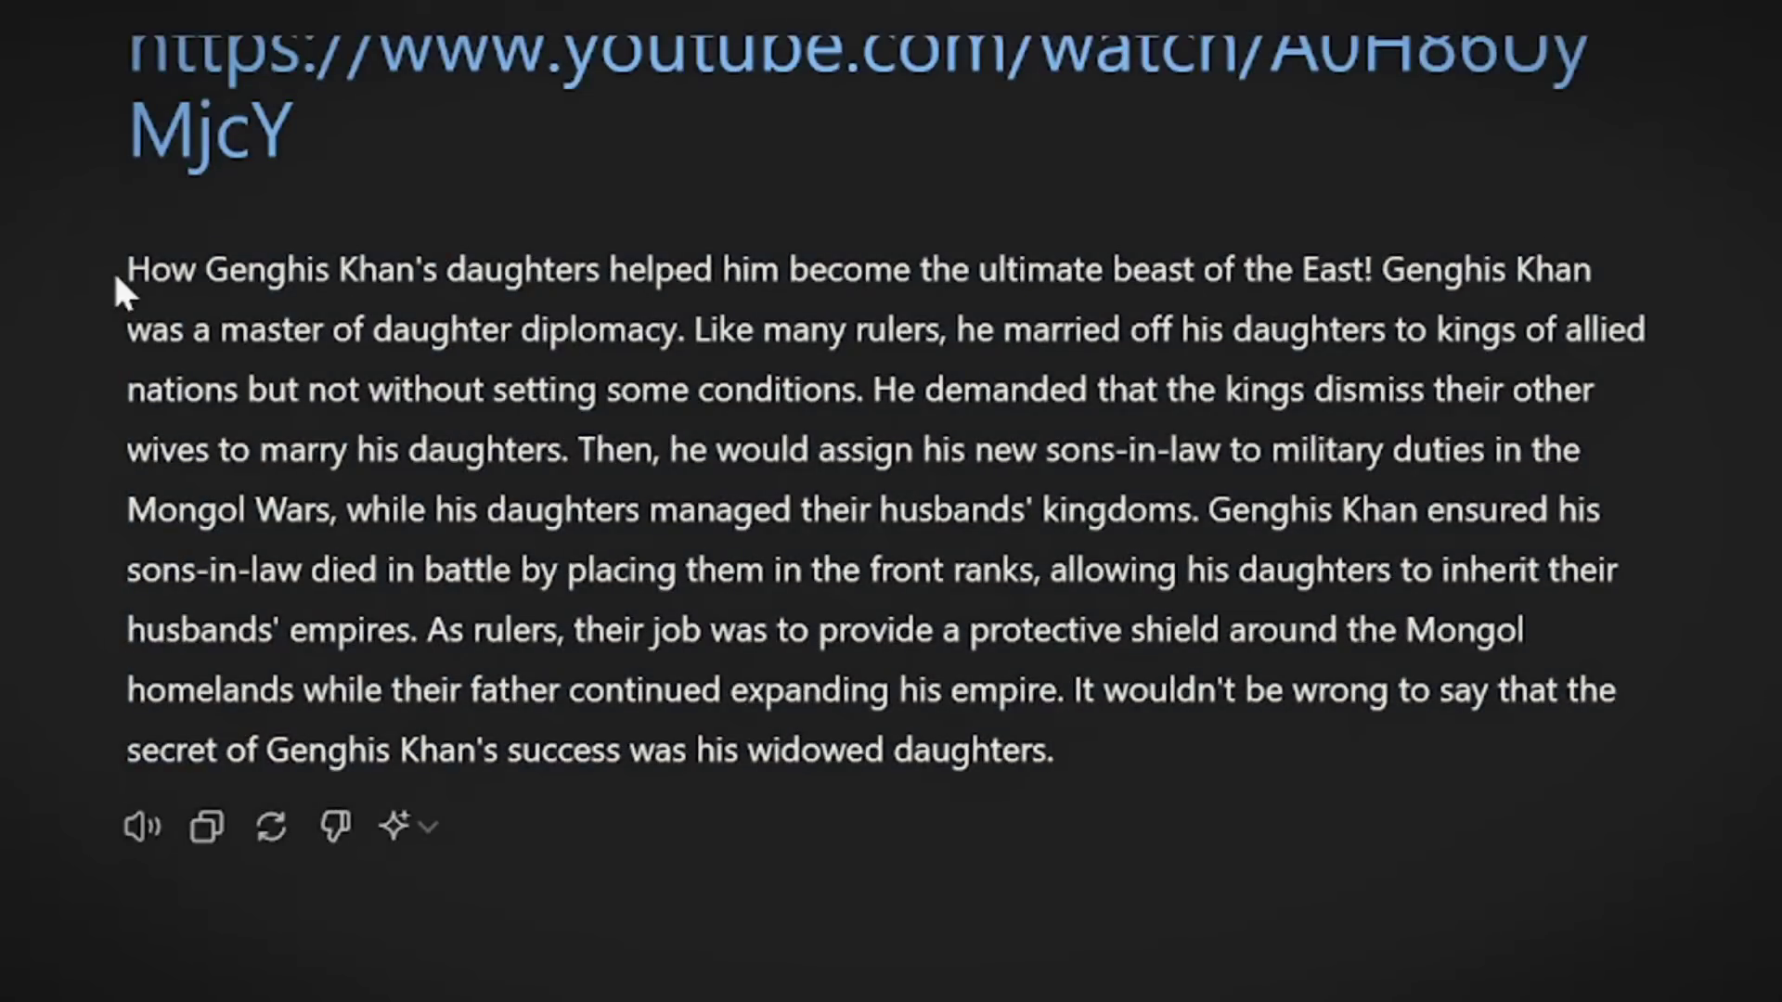
pyautogui.scroll(2, 543, 470)
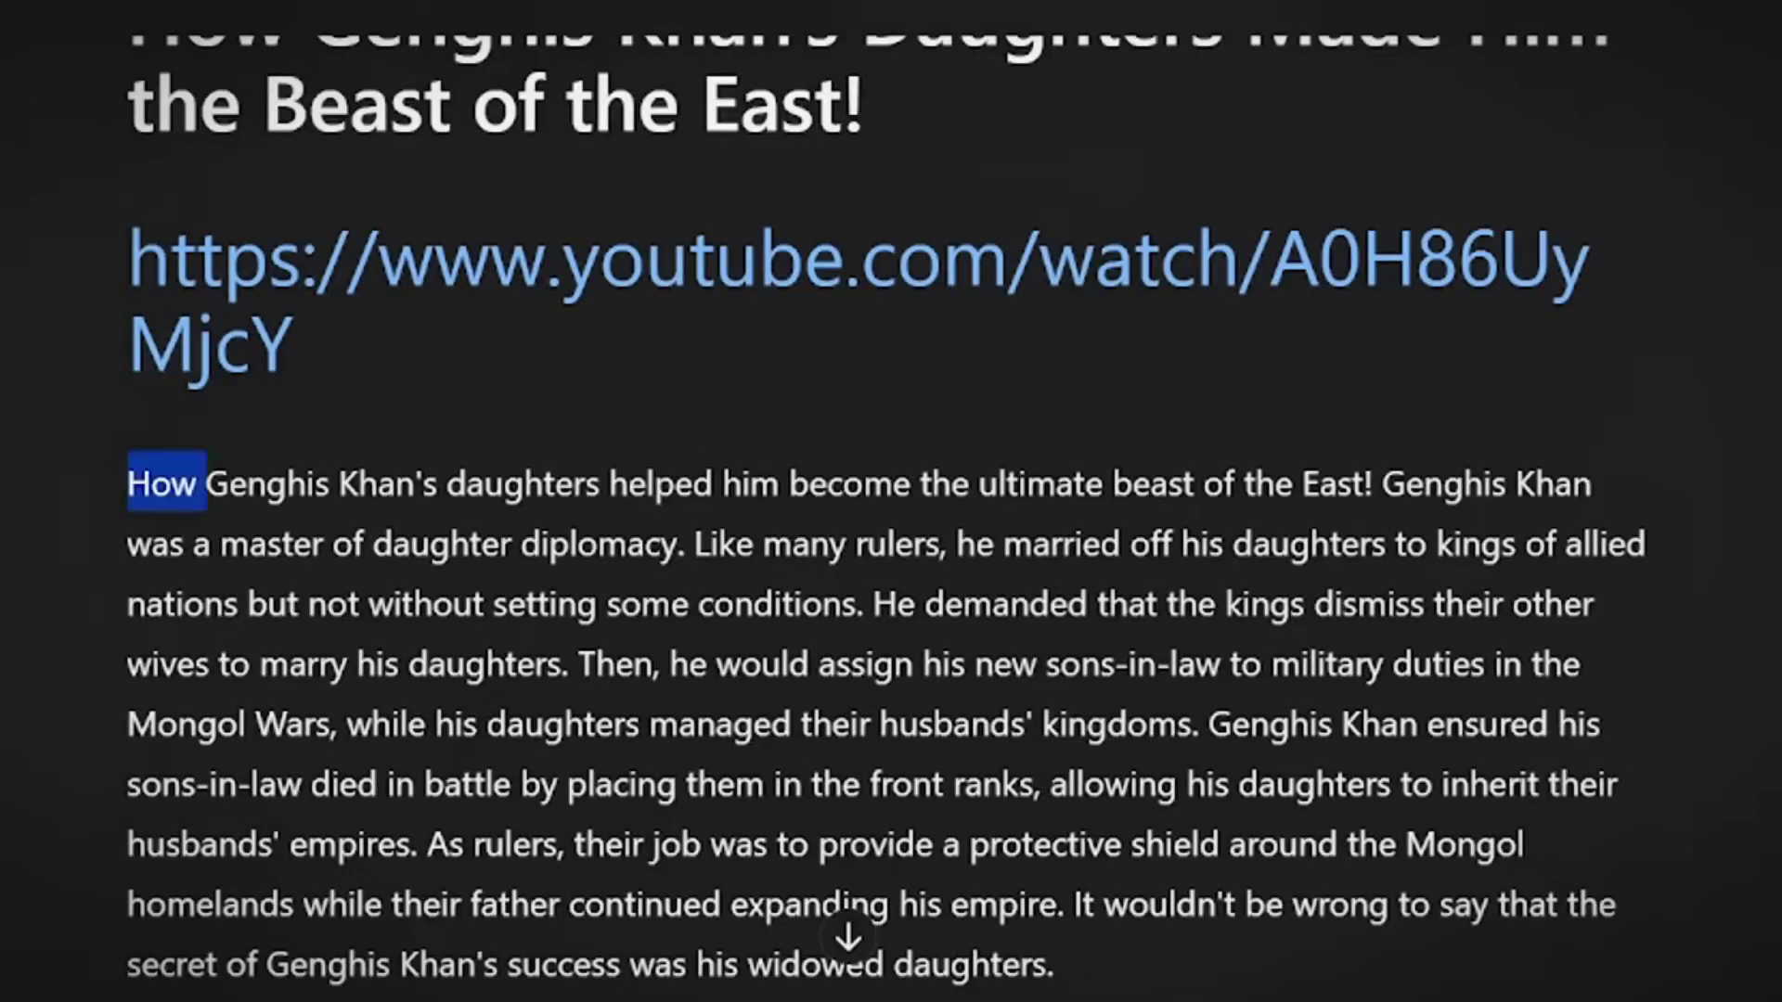
pyautogui.tripleClick(167, 484)
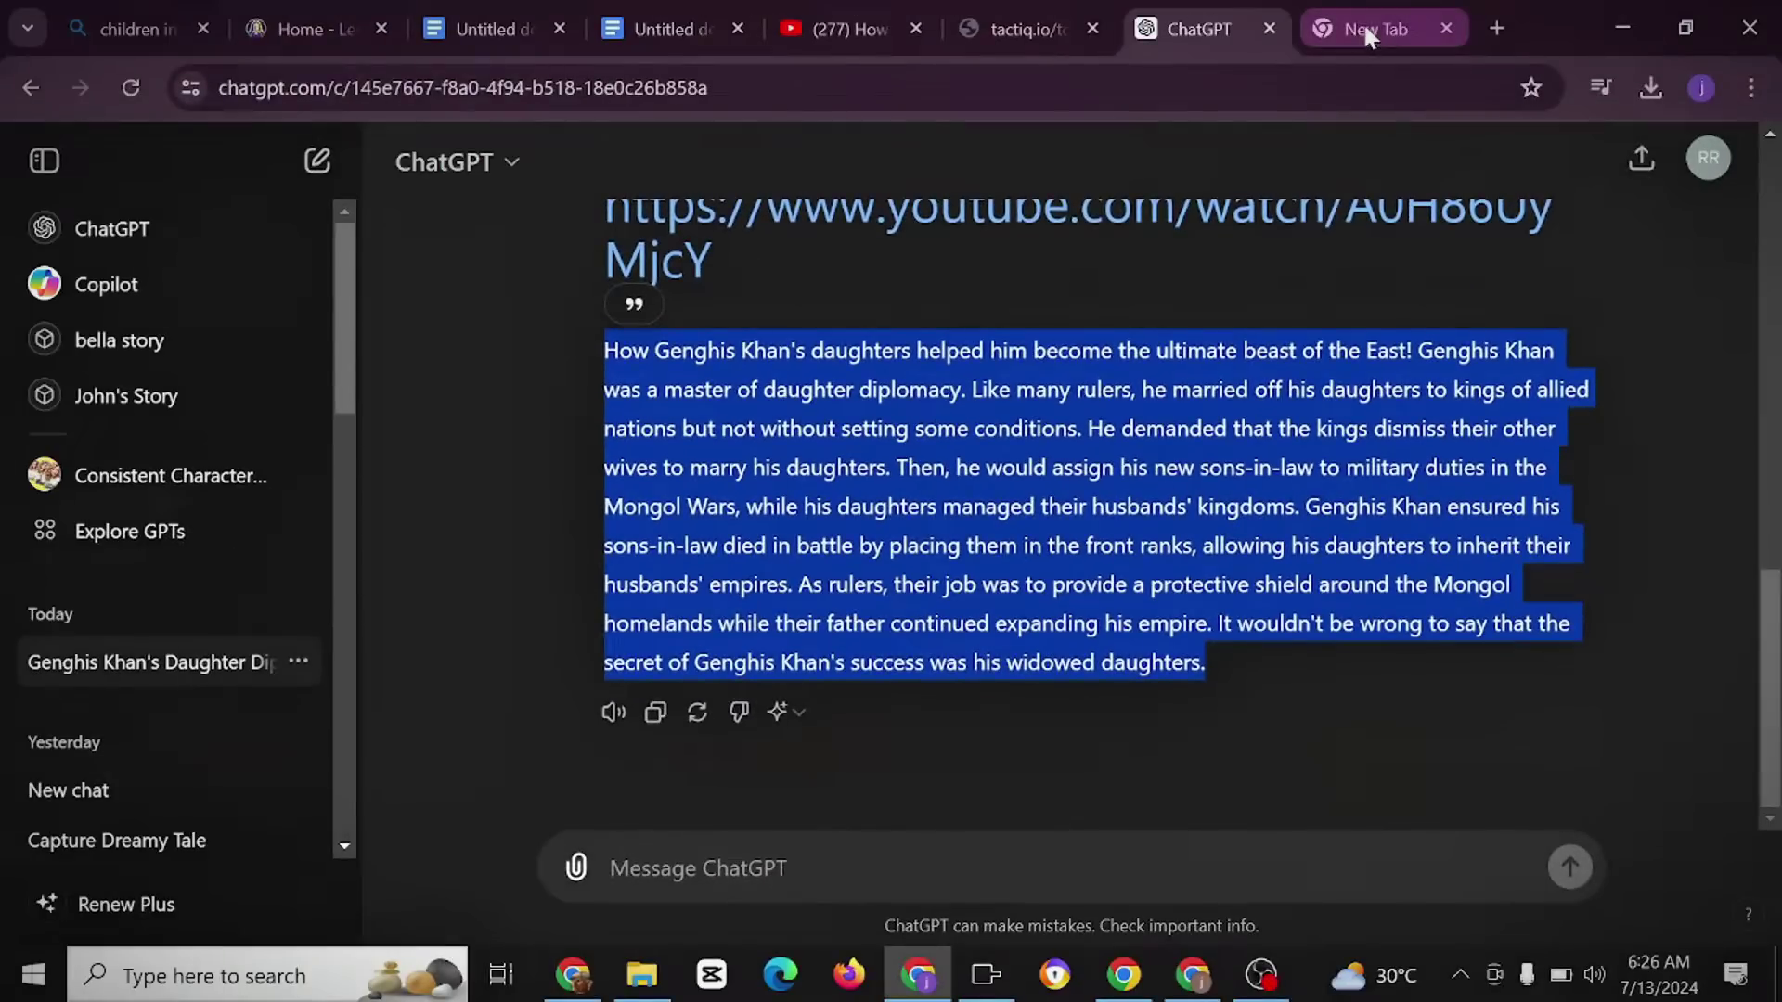
pyautogui.click(1367, 32)
pyautogui.hotkey('ctrl', 'l')
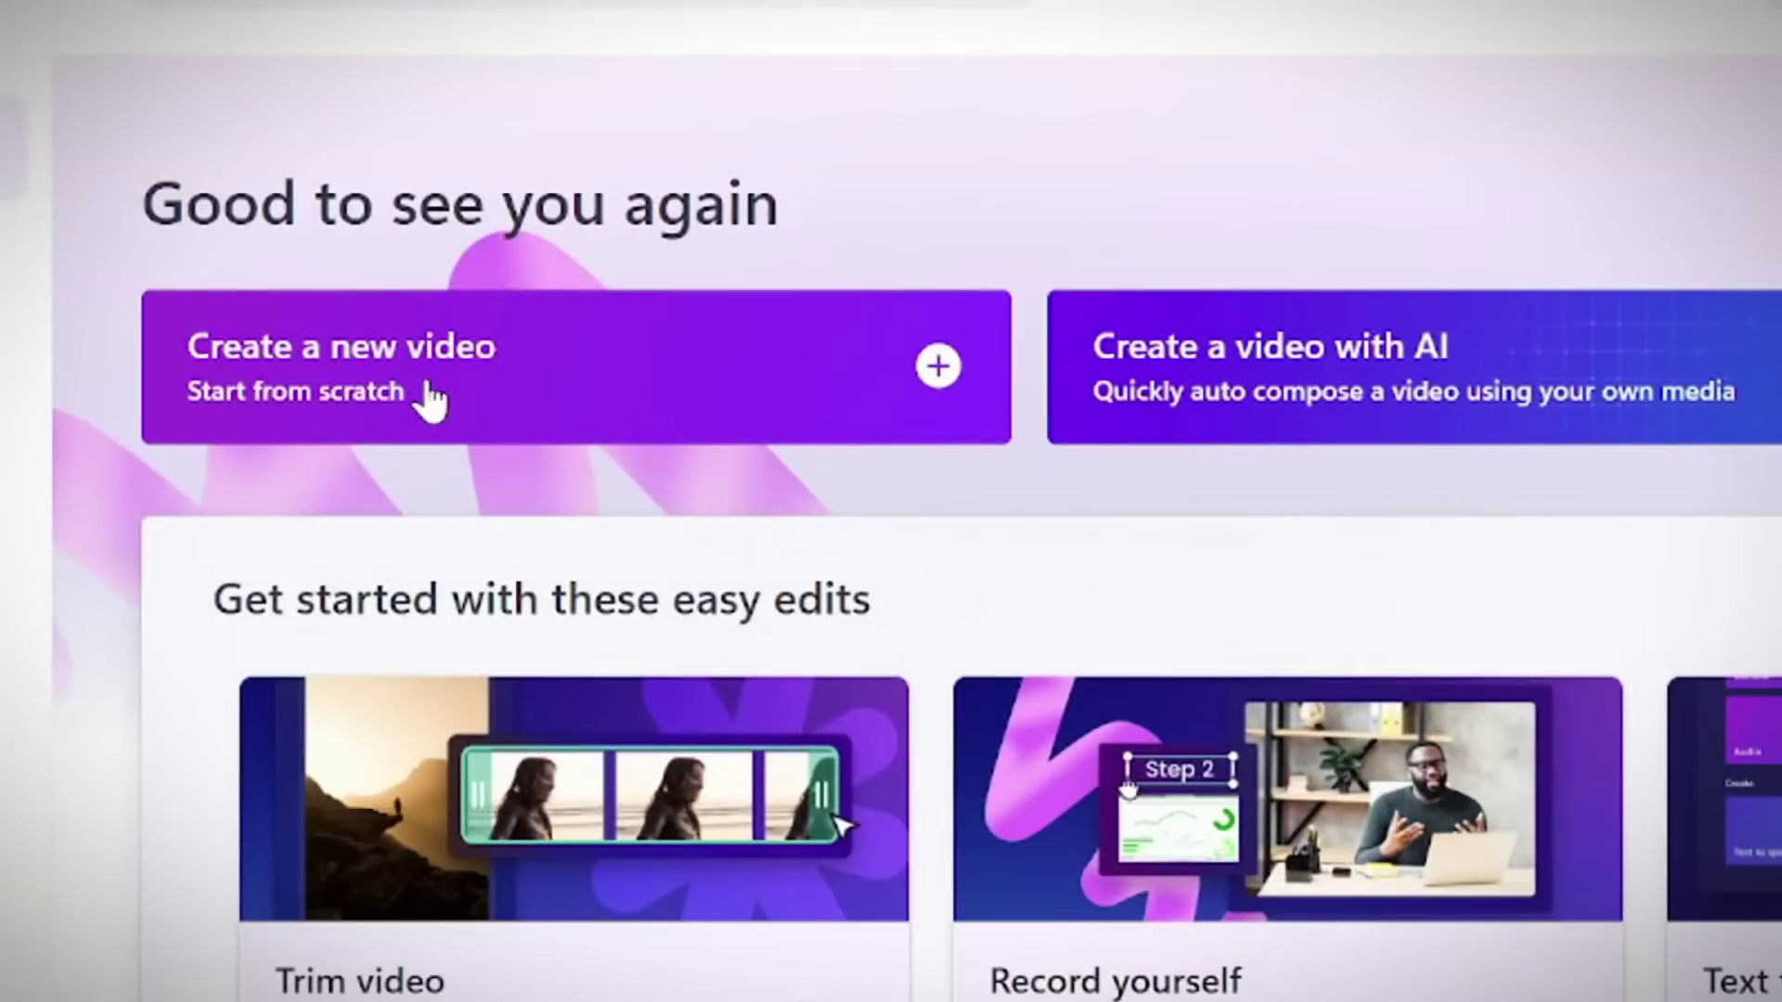
# In a new Clipchamp video, add a text-to-speech clip of the script using the Christopher voice.
pyautogui.click(602, 433)
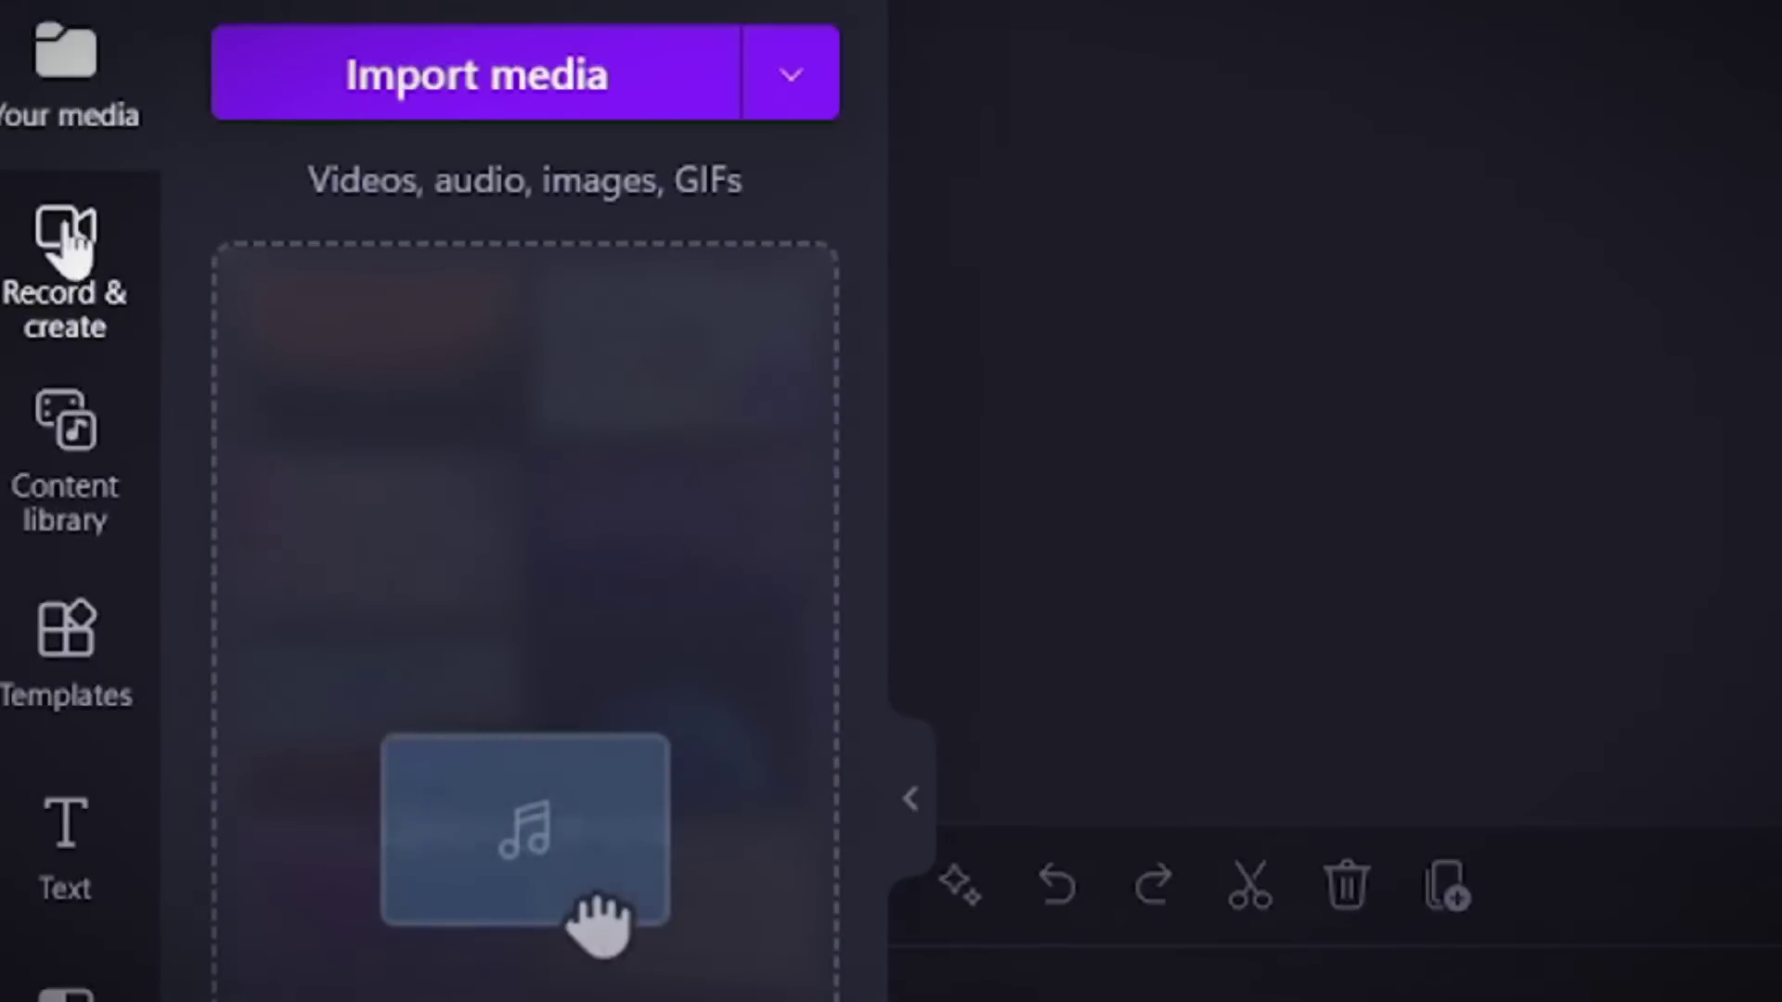
pyautogui.click(44, 311)
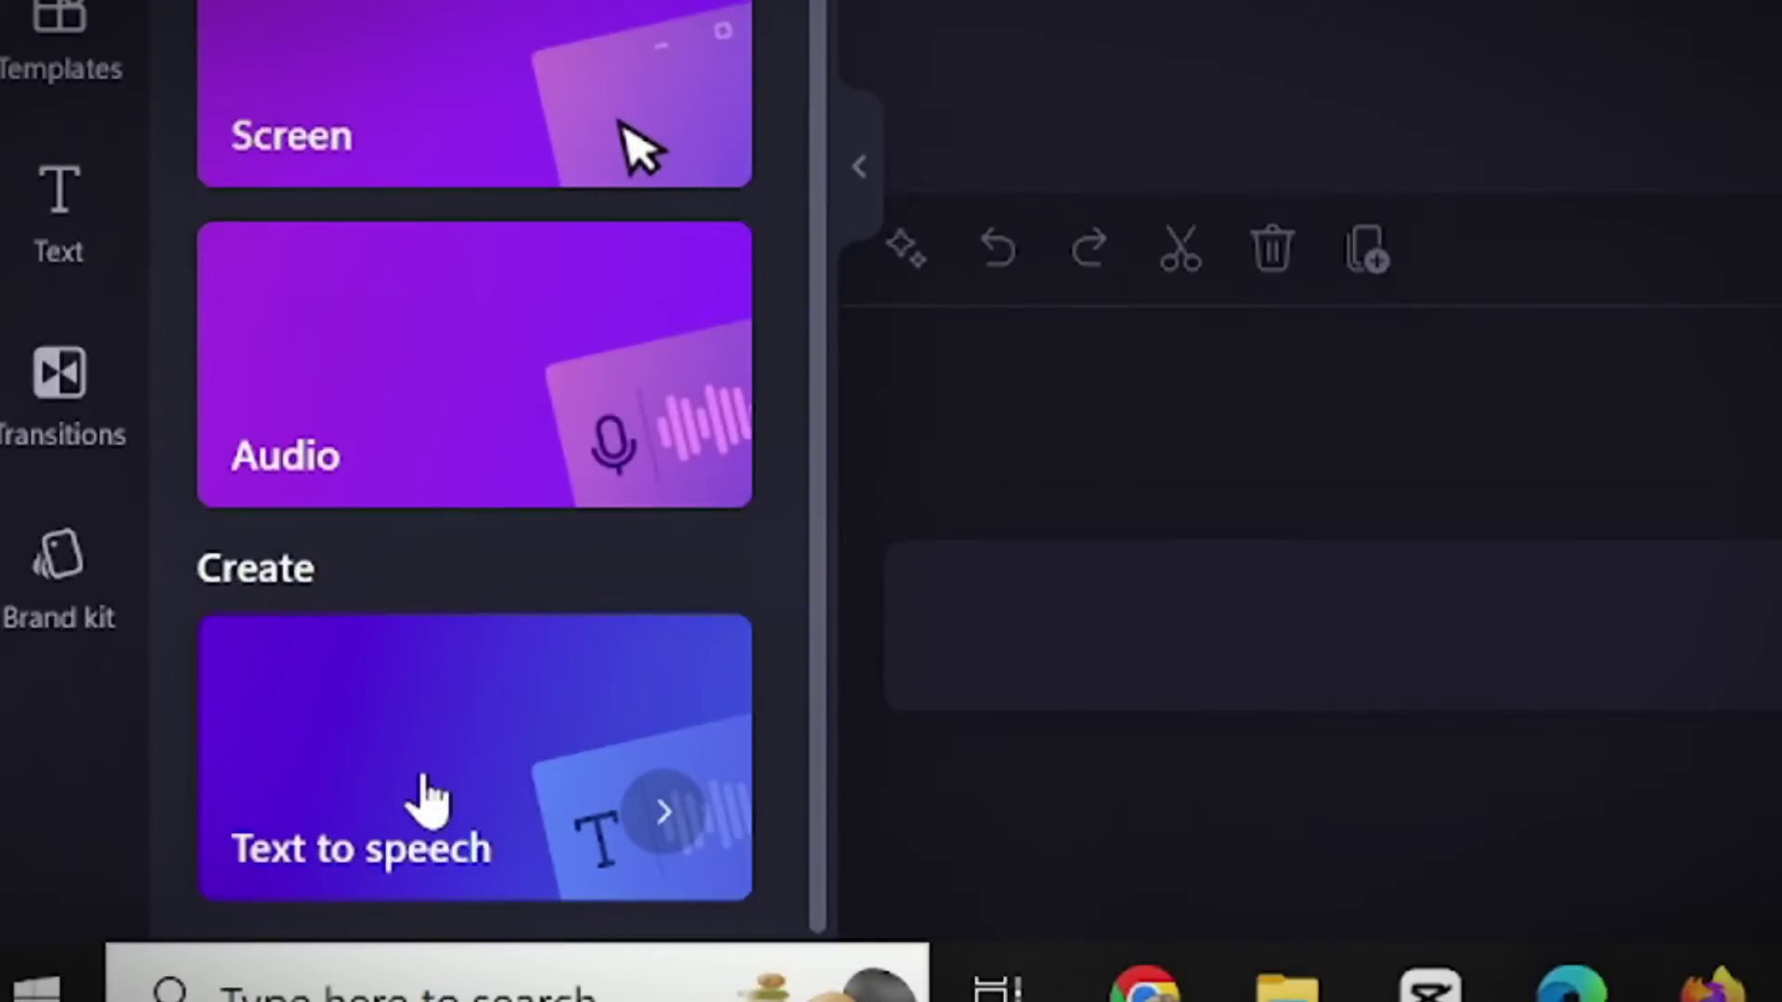
pyautogui.click(425, 794)
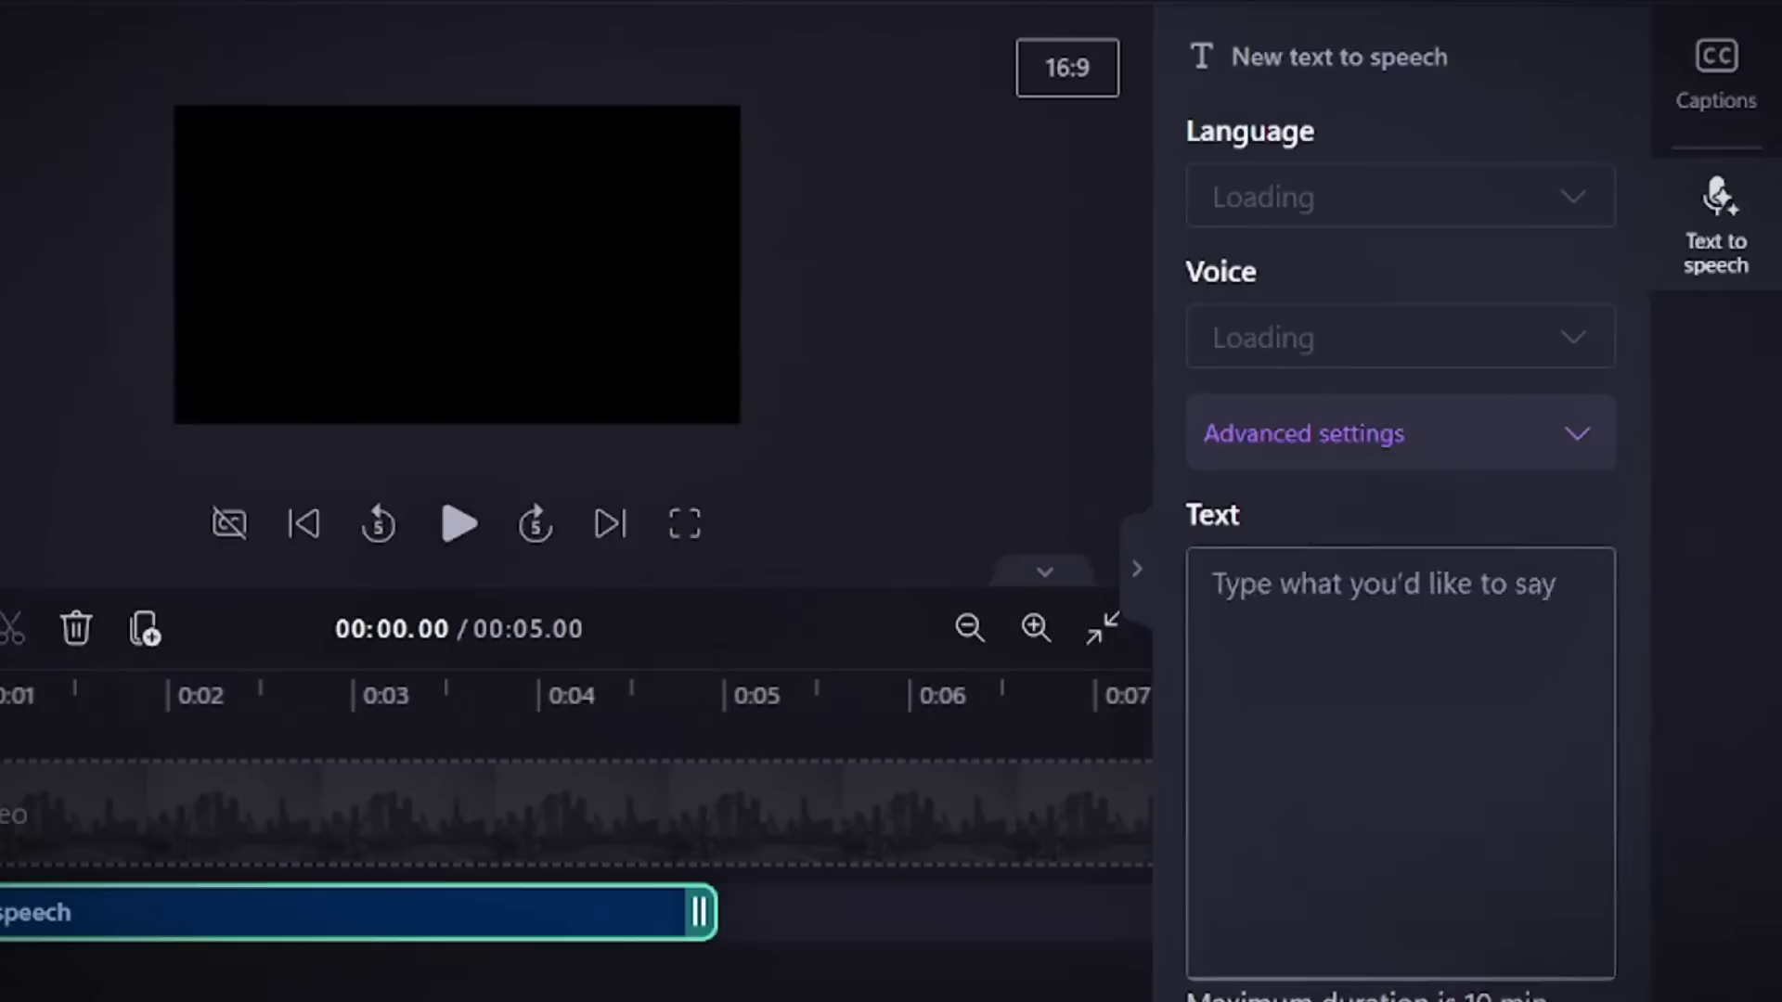
pyautogui.hotkey('ctrl', 'v')
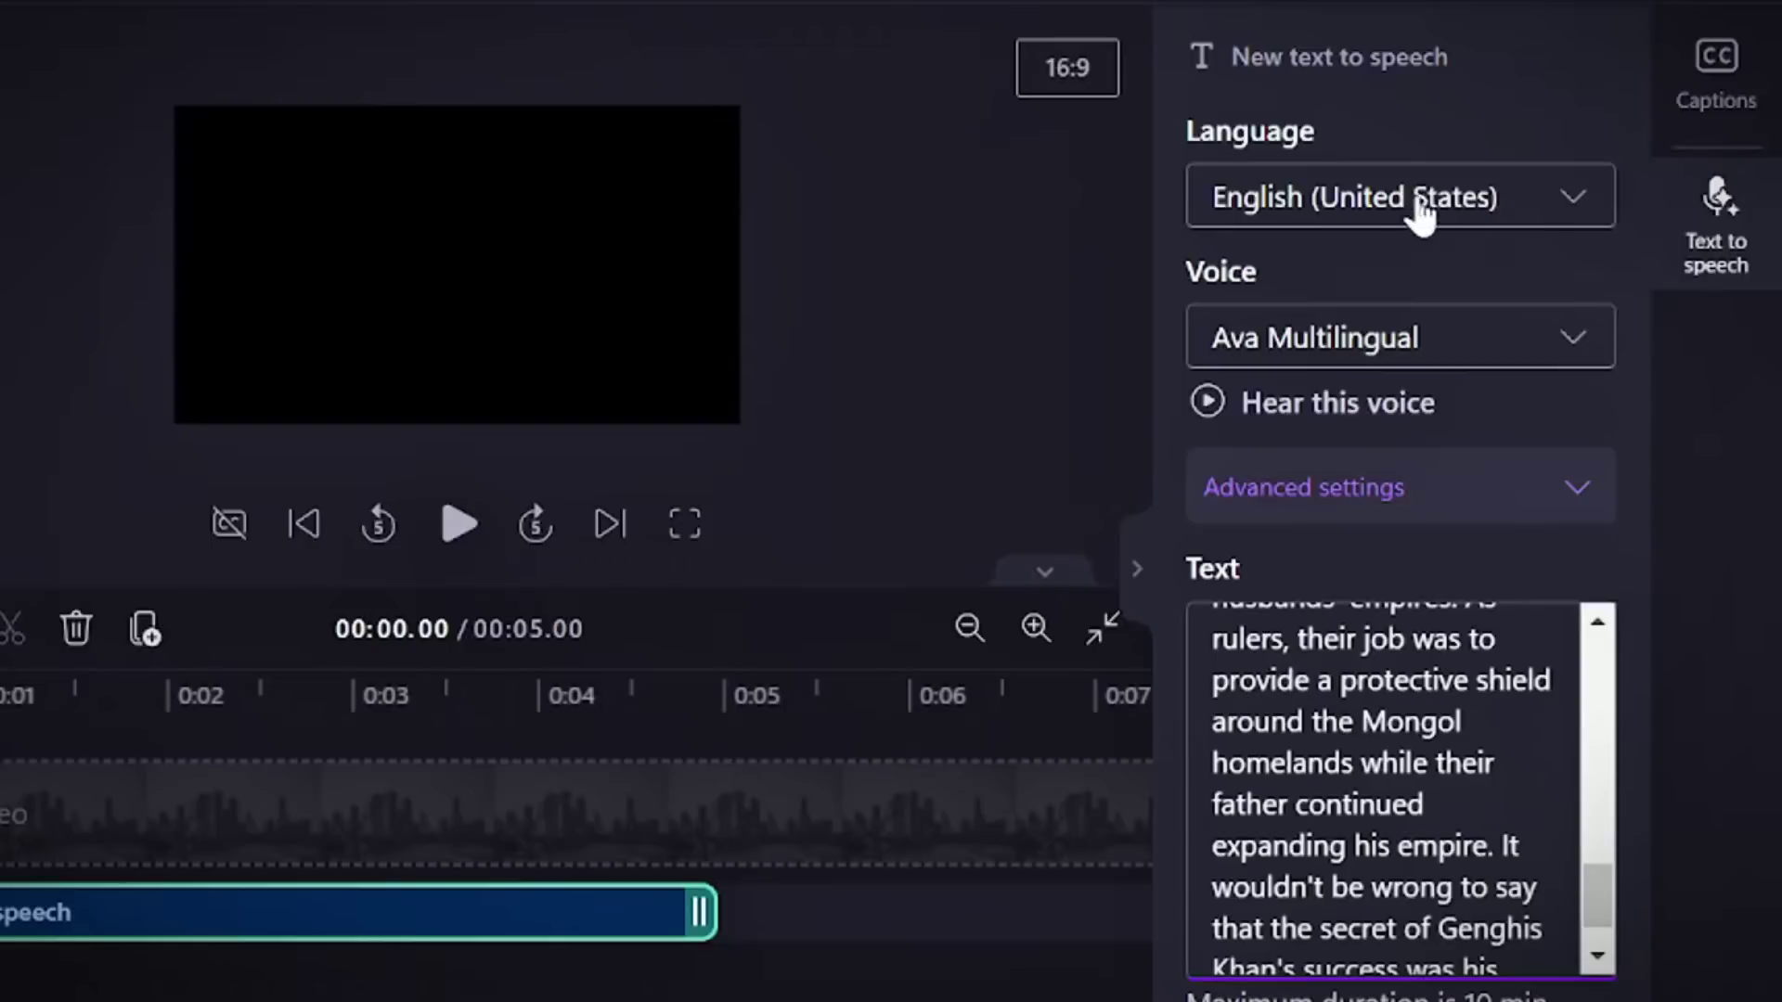
pyautogui.click(1518, 366)
pyautogui.scroll(-10, 1401, 733)
pyautogui.scroll(2, 1401, 733)
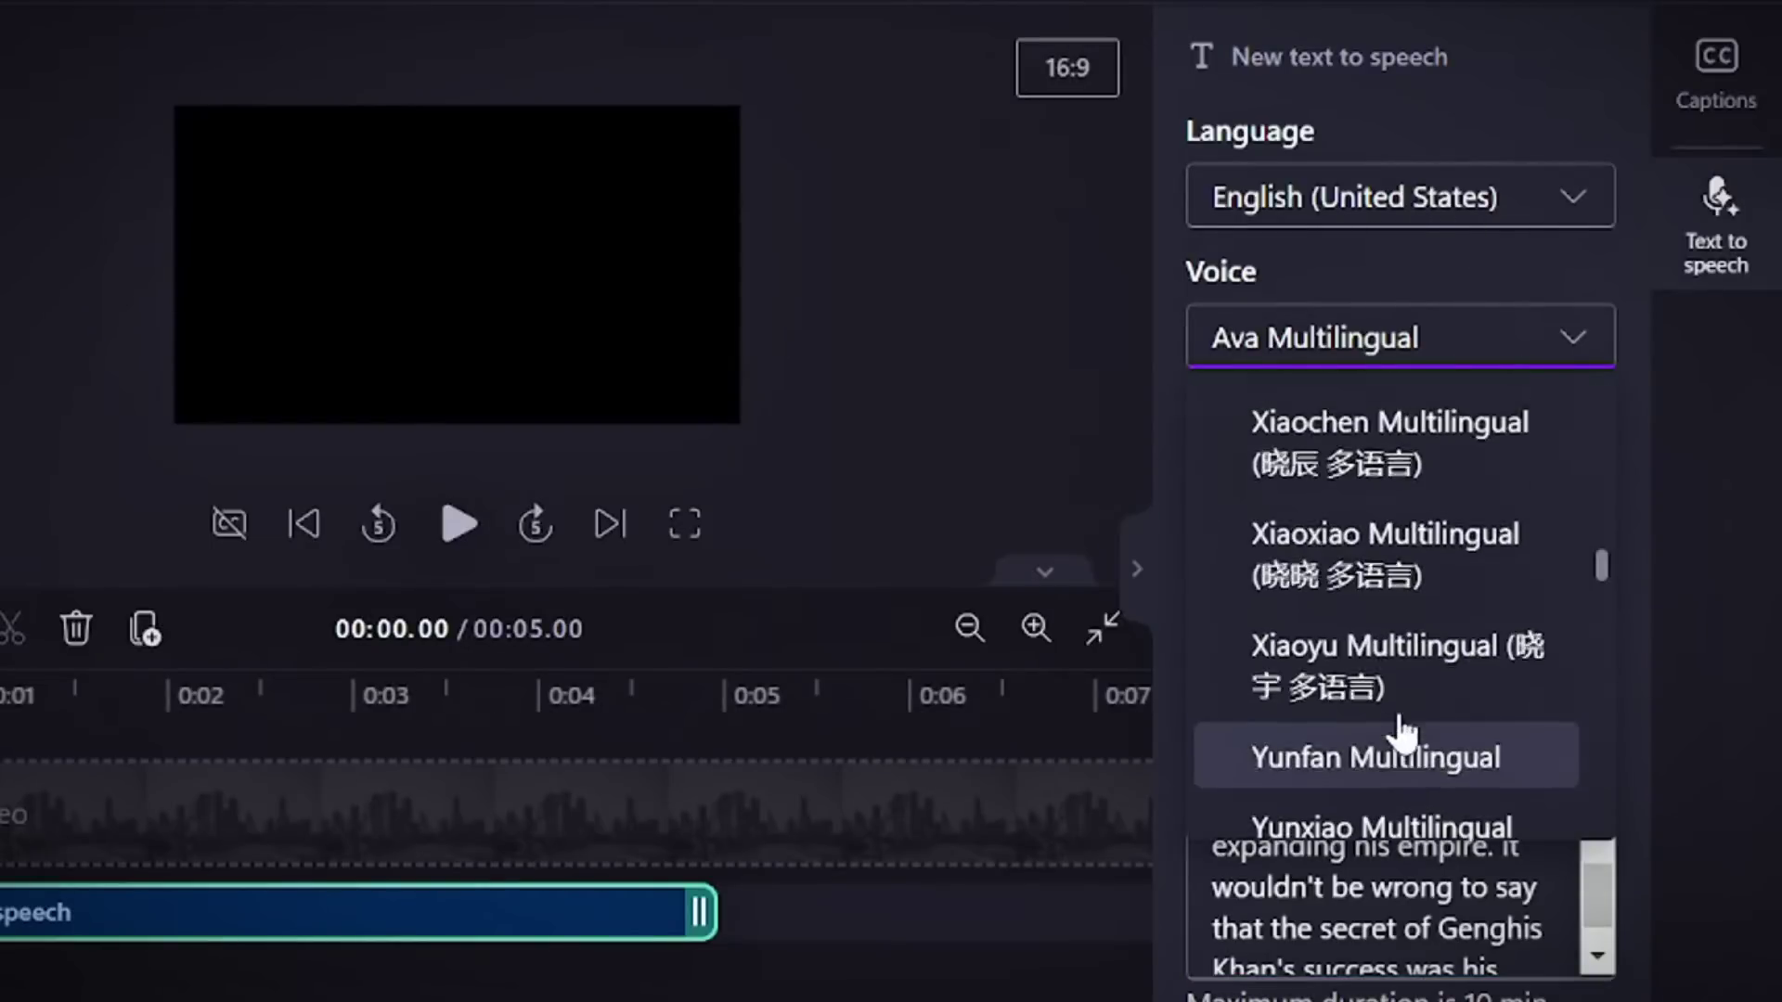
pyautogui.scroll(8, 1403, 705)
pyautogui.click(1325, 807)
pyautogui.click(1460, 505)
pyautogui.scroll(-2, 1406, 710)
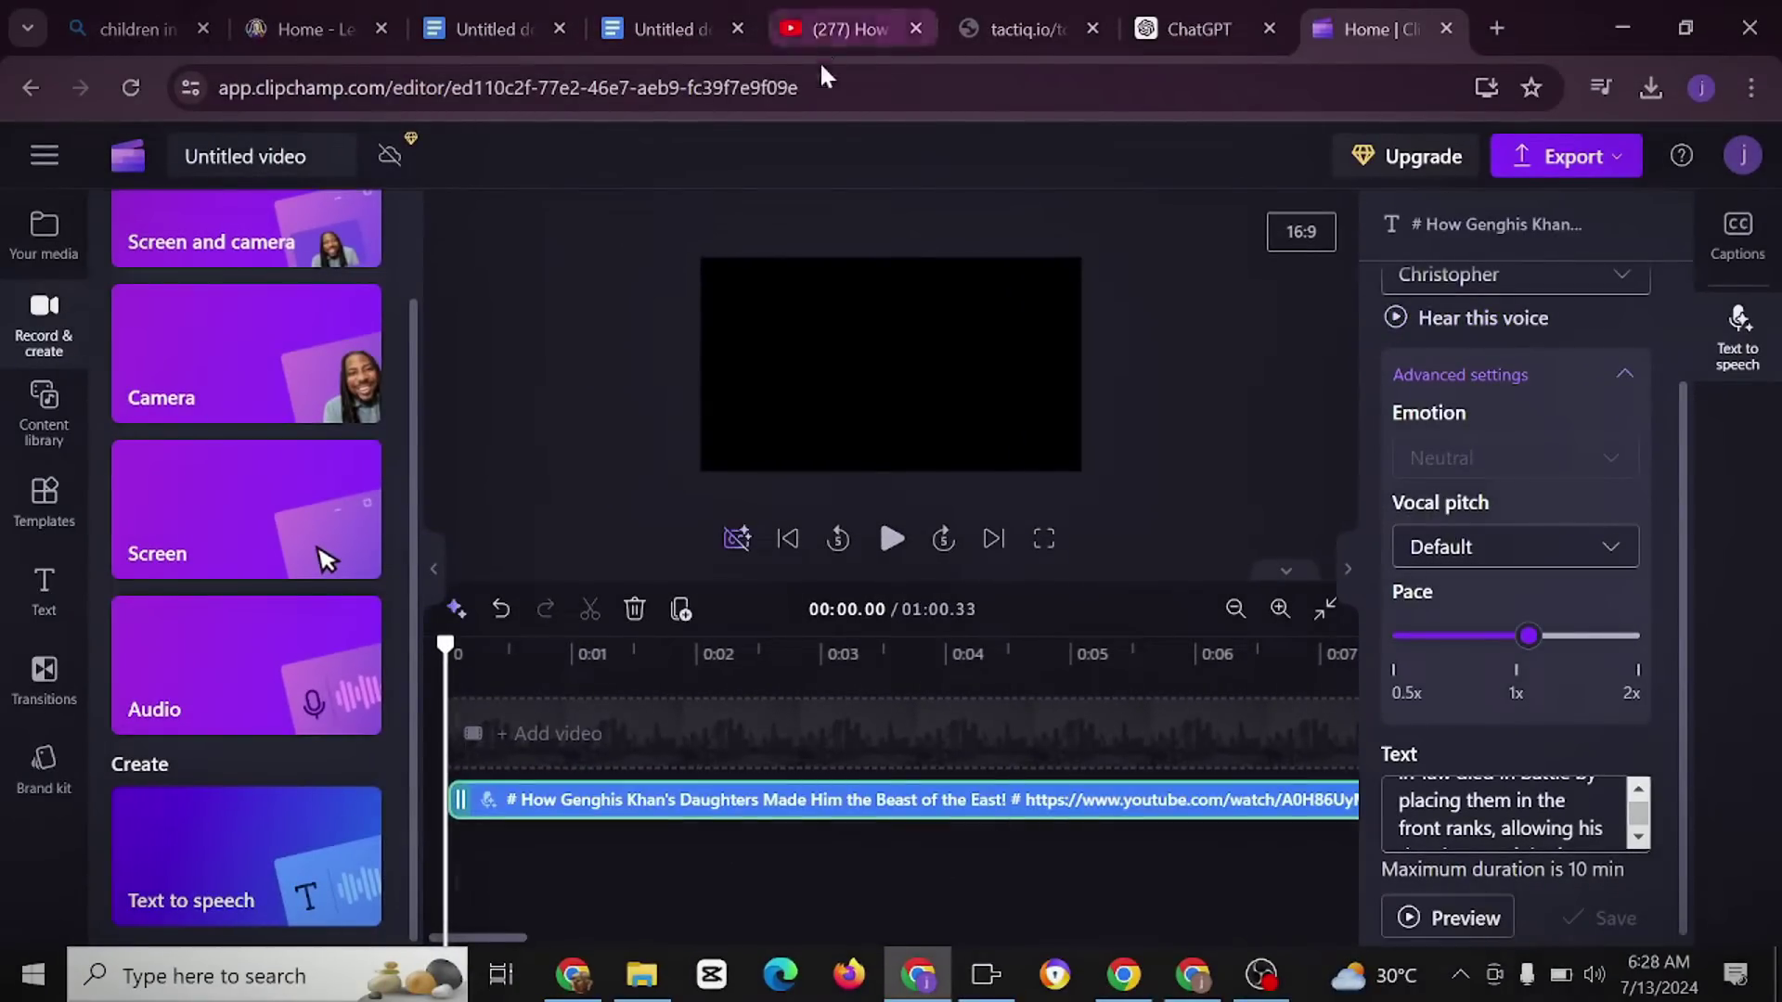
# Export the video at 720p and start a search for 'convert mp4 into mp3'.
pyautogui.click(1567, 156)
pyautogui.click(1370, 360)
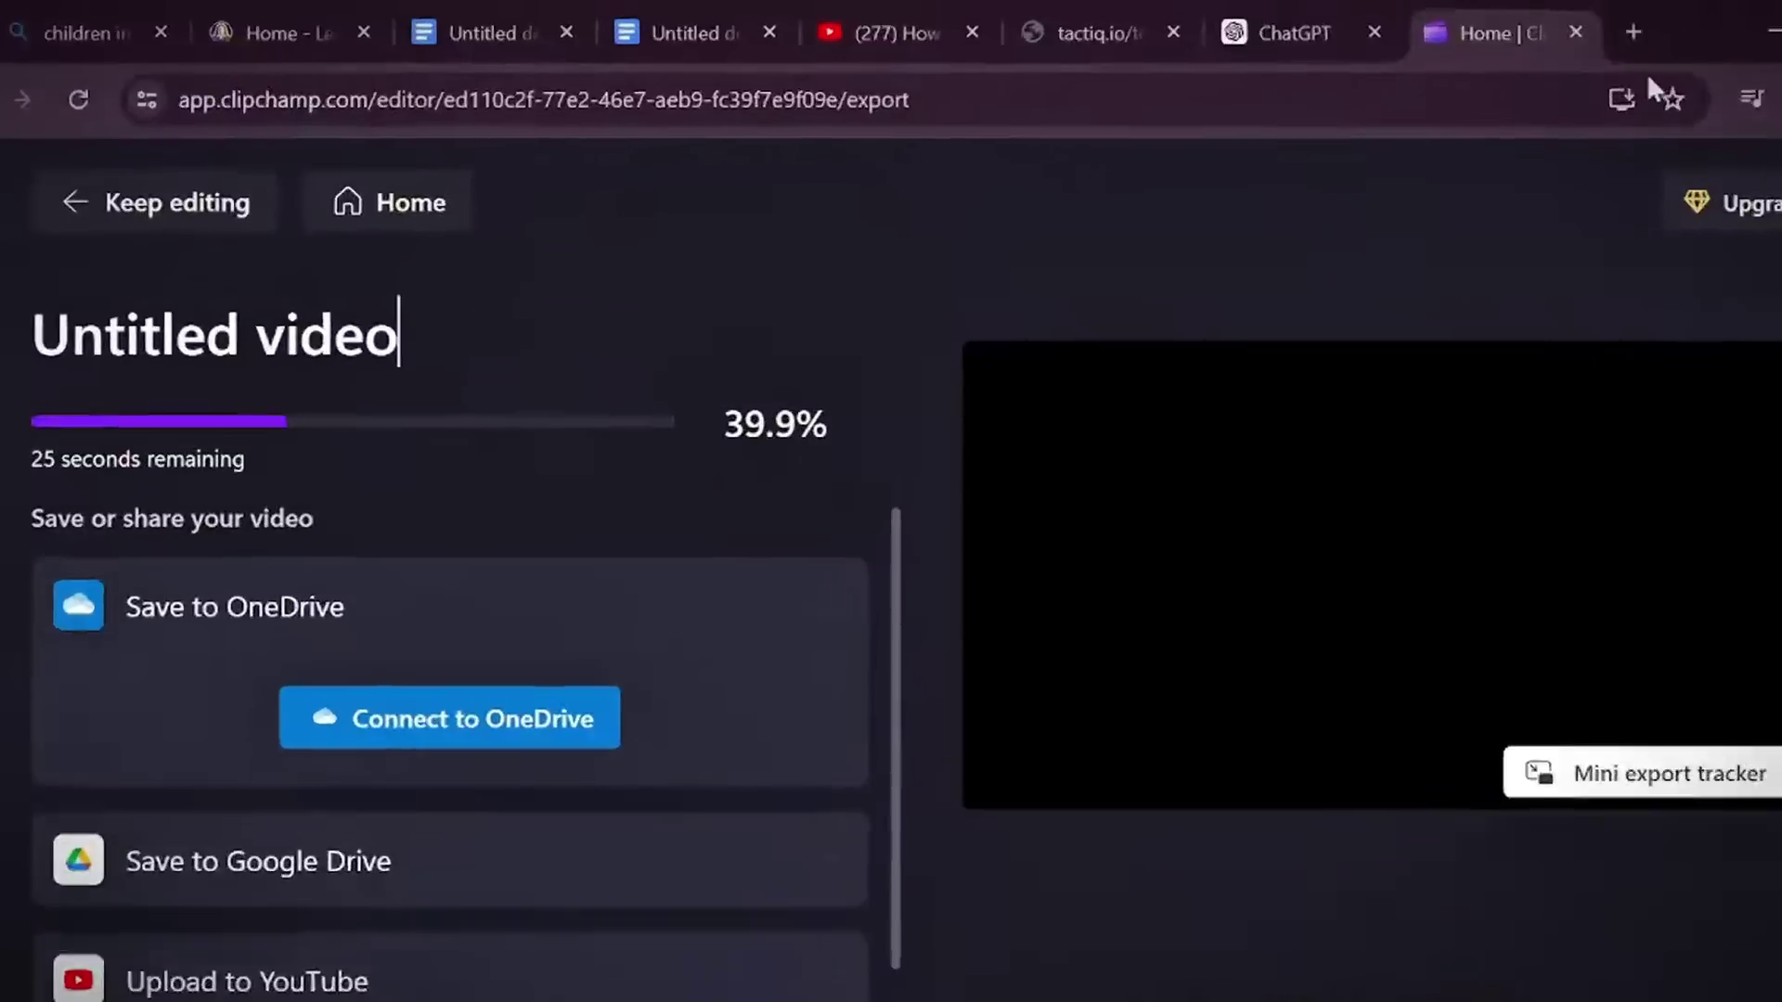
pyautogui.hotkey('ctrl', 't')
pyautogui.write('convert mp4 into mp3')
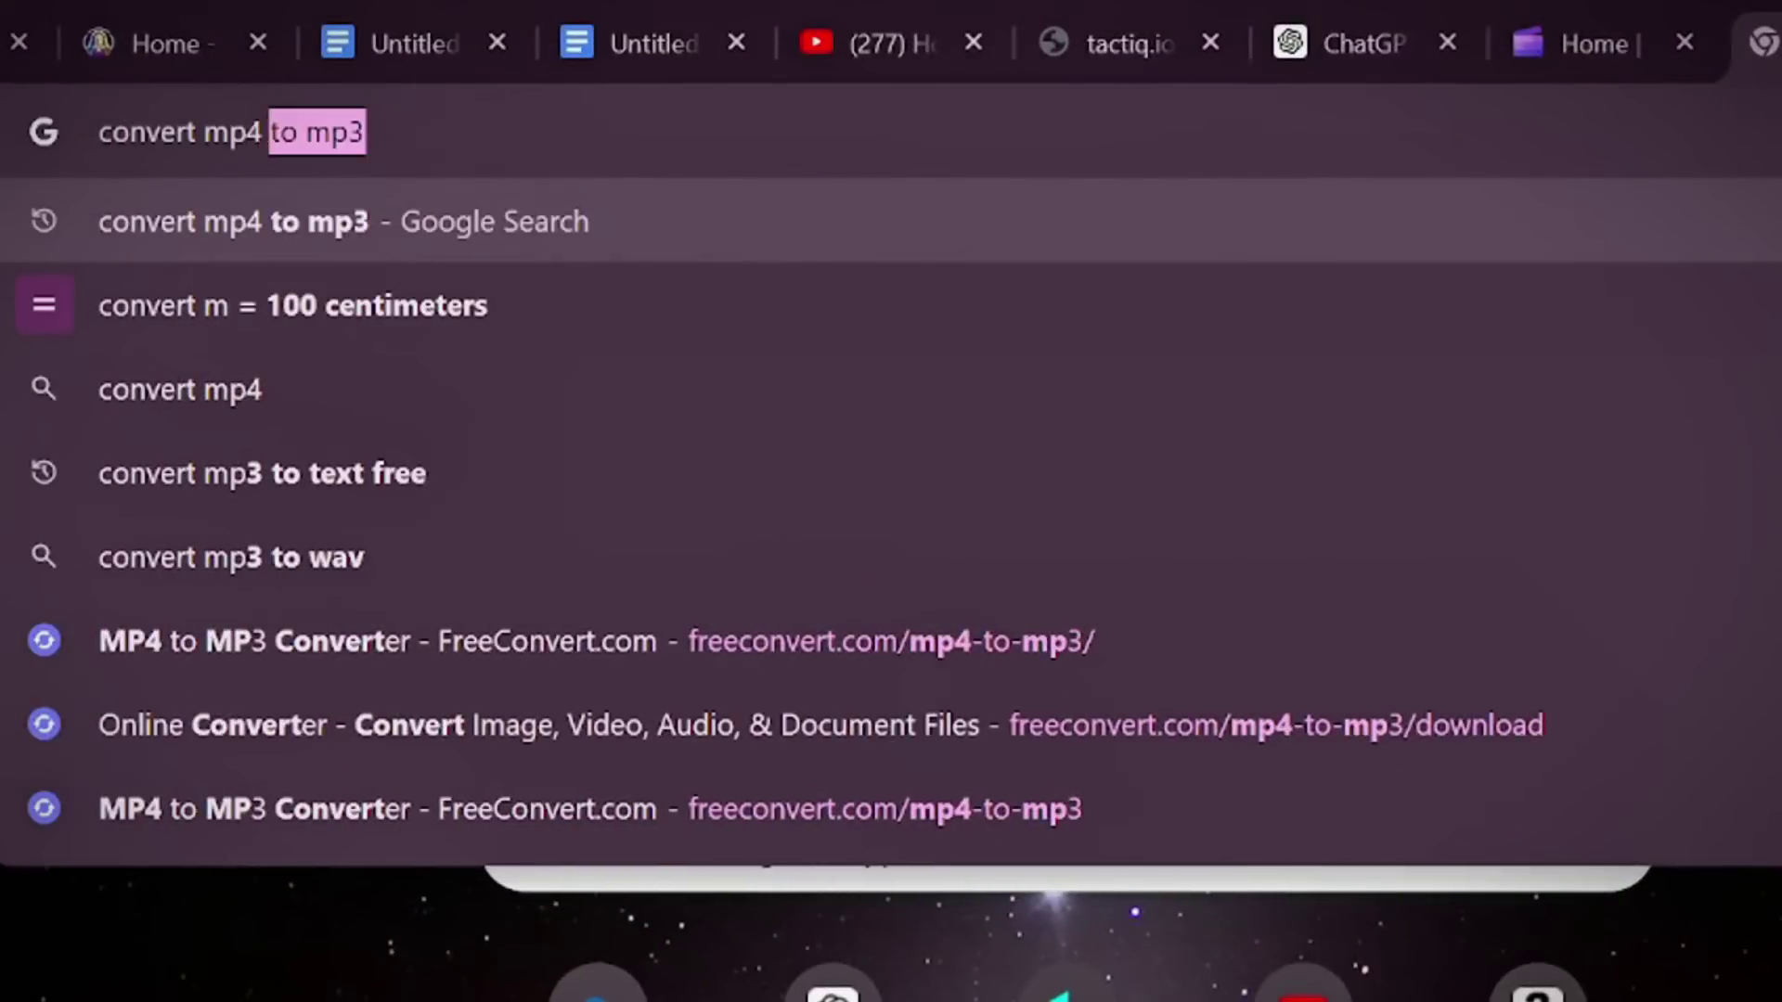
# Search 'convert mp4 into mp3' and open CloudConvert's MP4 to MP3 page in a new tab.
pyautogui.press('Return')
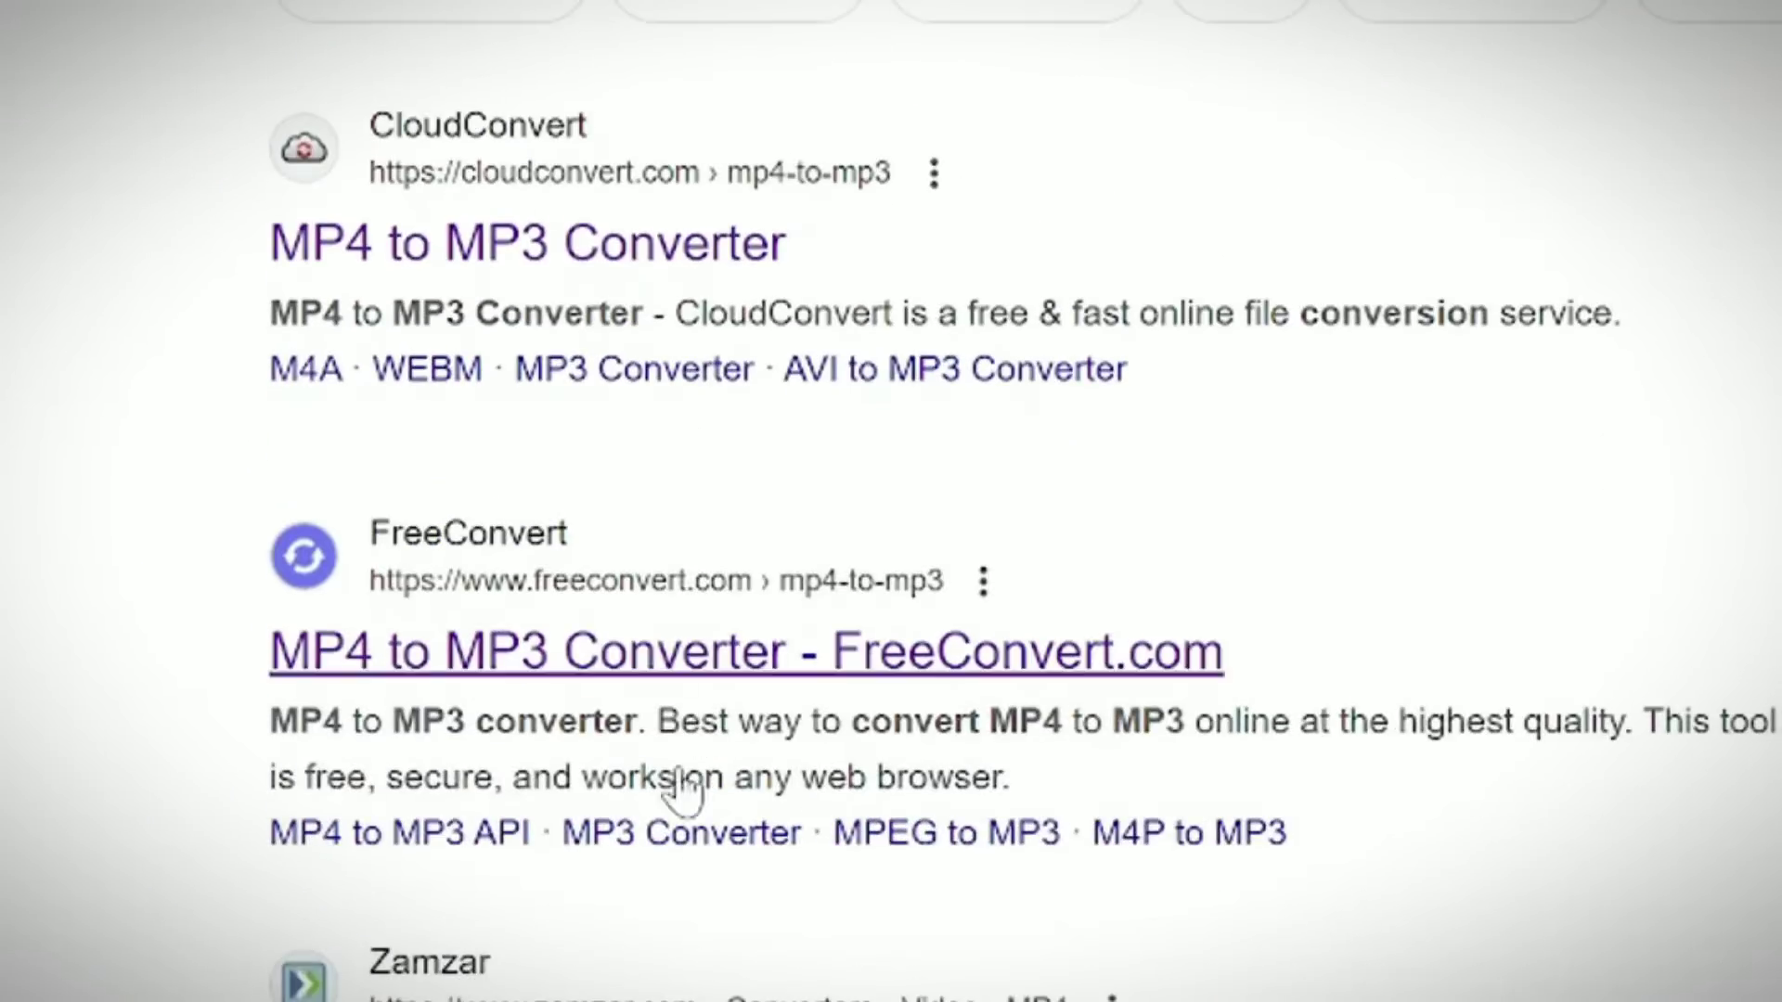
pyautogui.rightClick(519, 264)
pyautogui.click(633, 316)
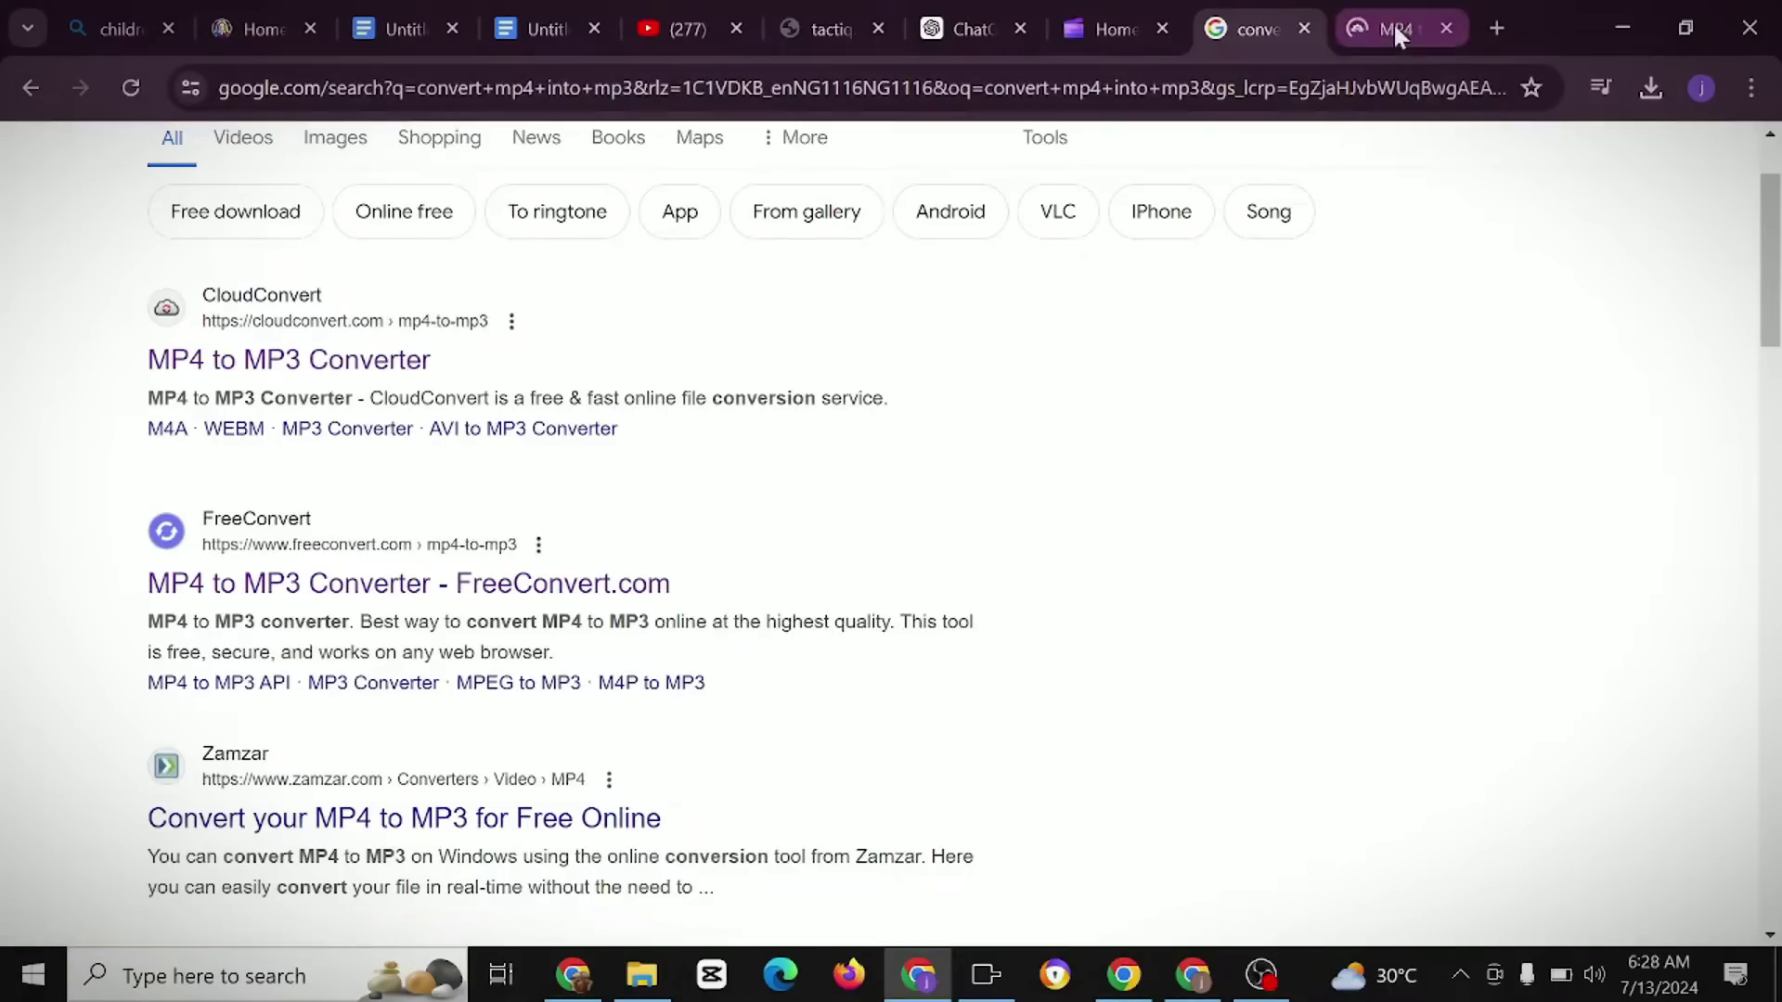
pyautogui.click(1394, 28)
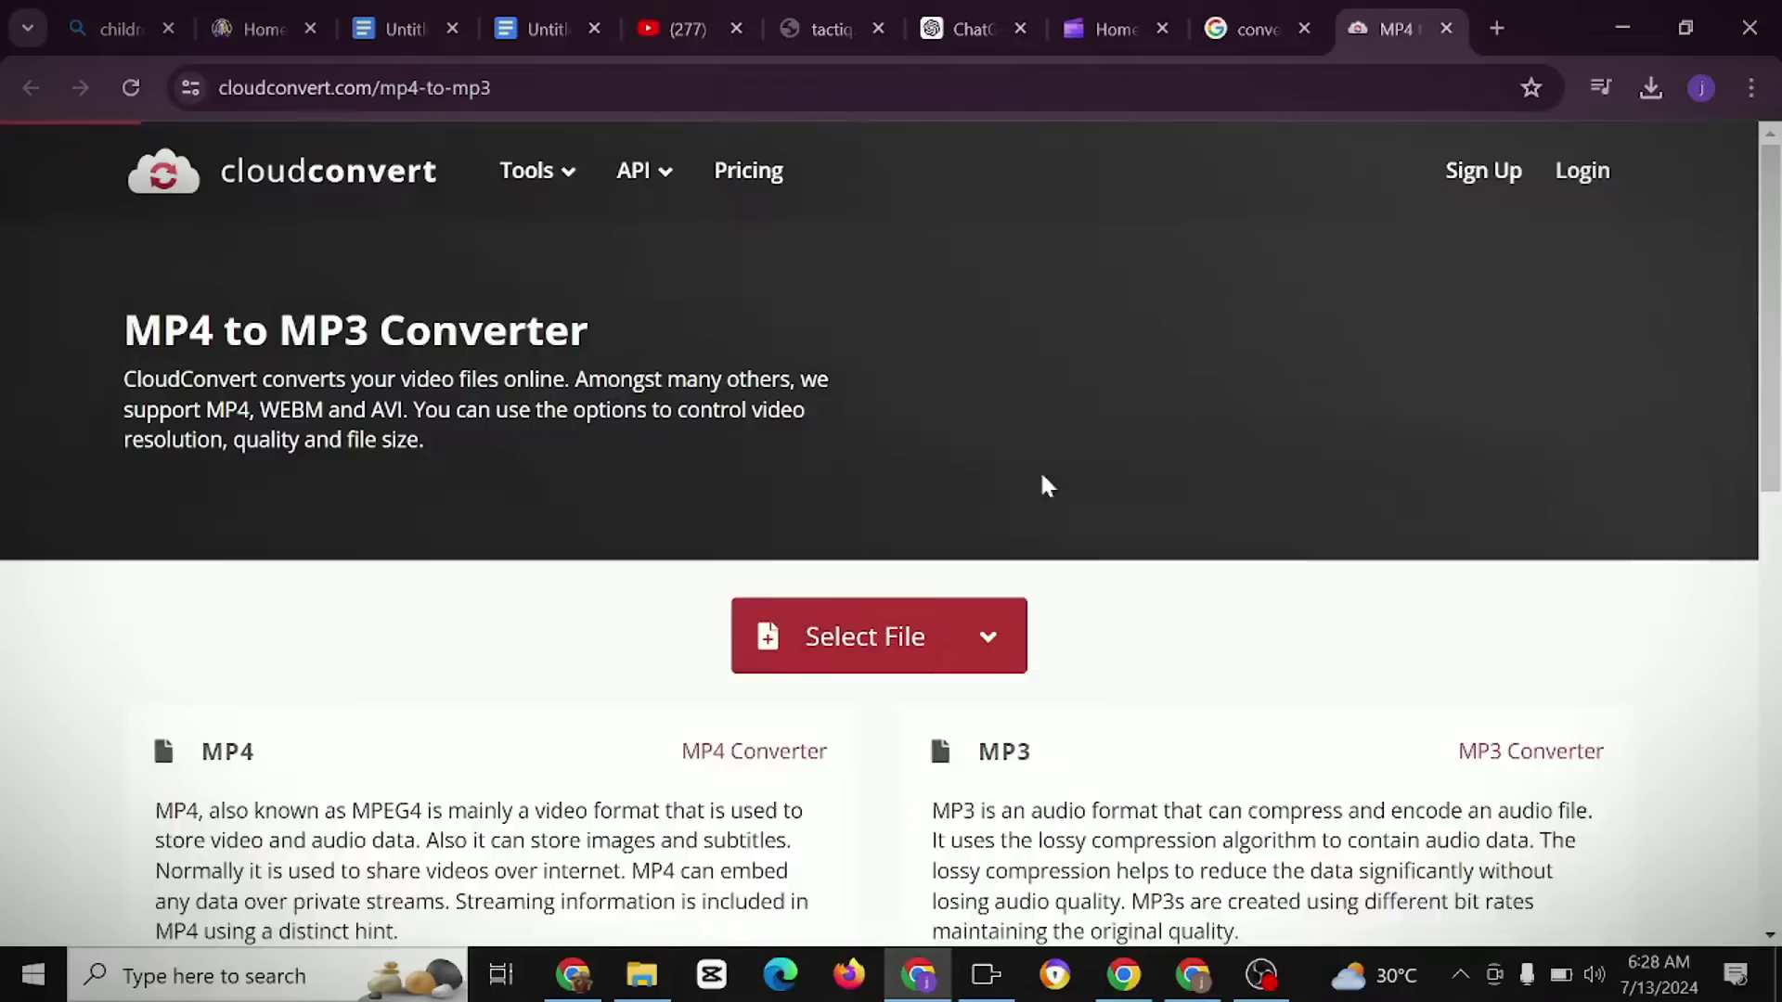
# Upload the Untitled Clipchamp video from Downloads, convert it, and download the MP3.
pyautogui.click(873, 636)
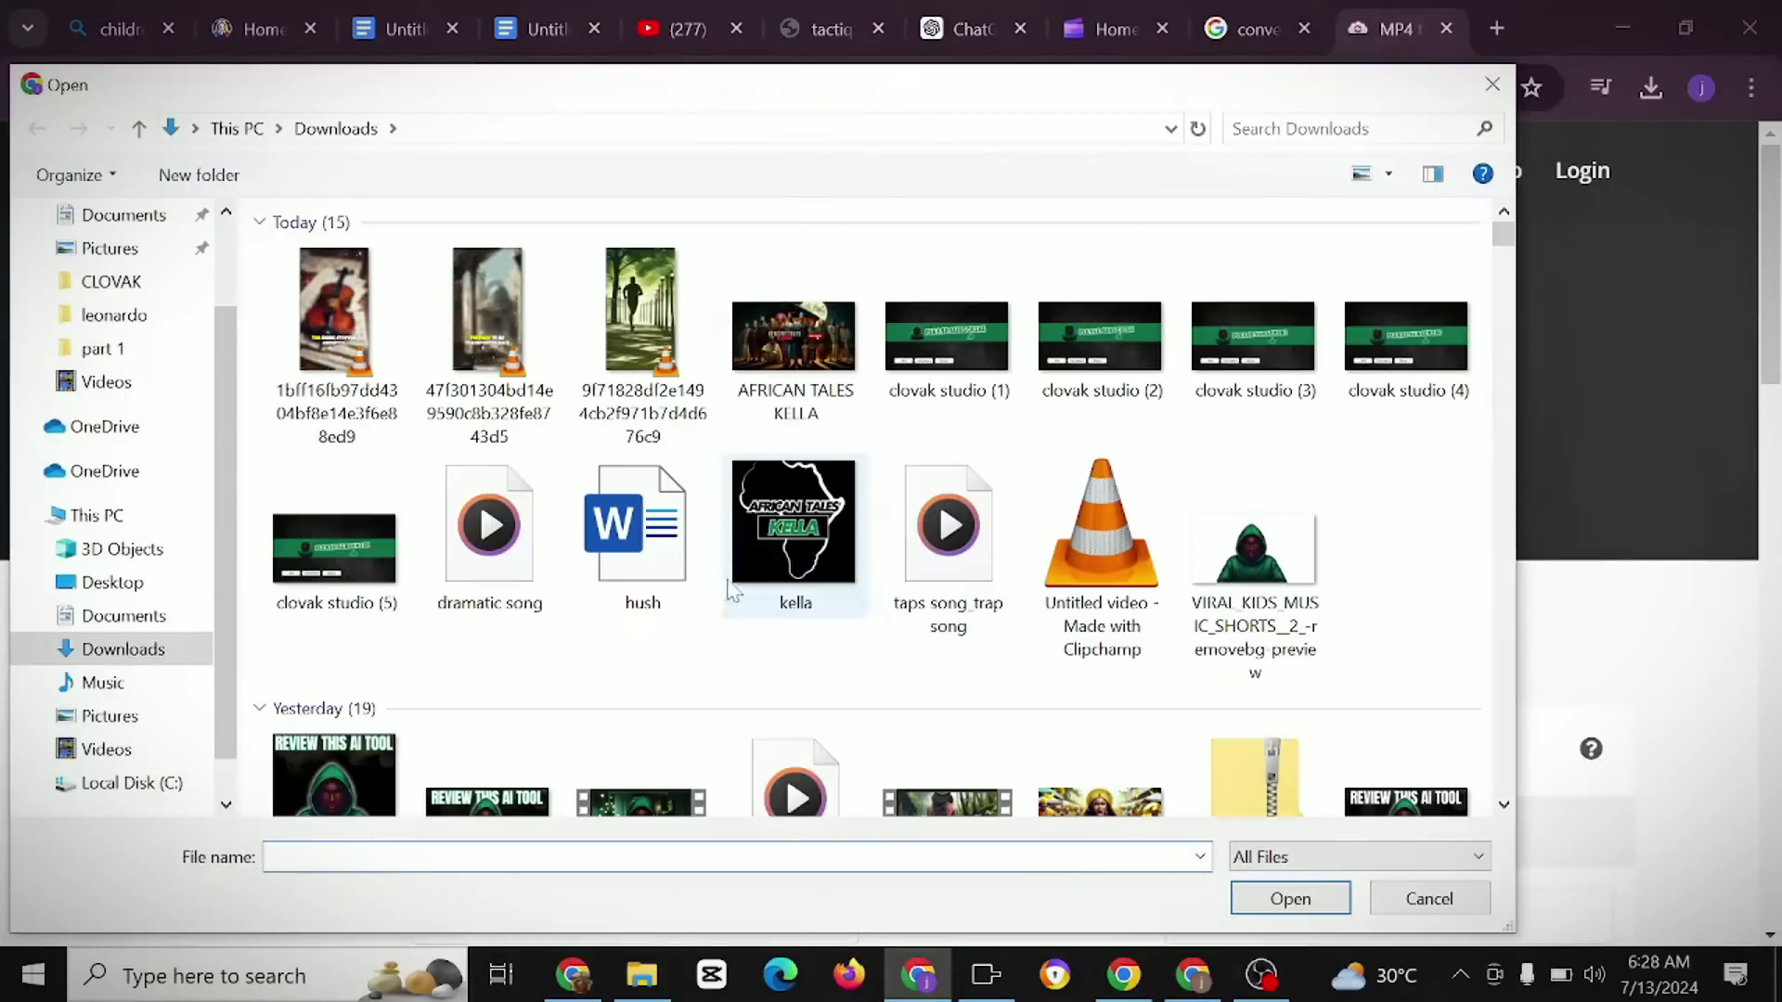
pyautogui.rightClick(740, 659)
pyautogui.click(863, 379)
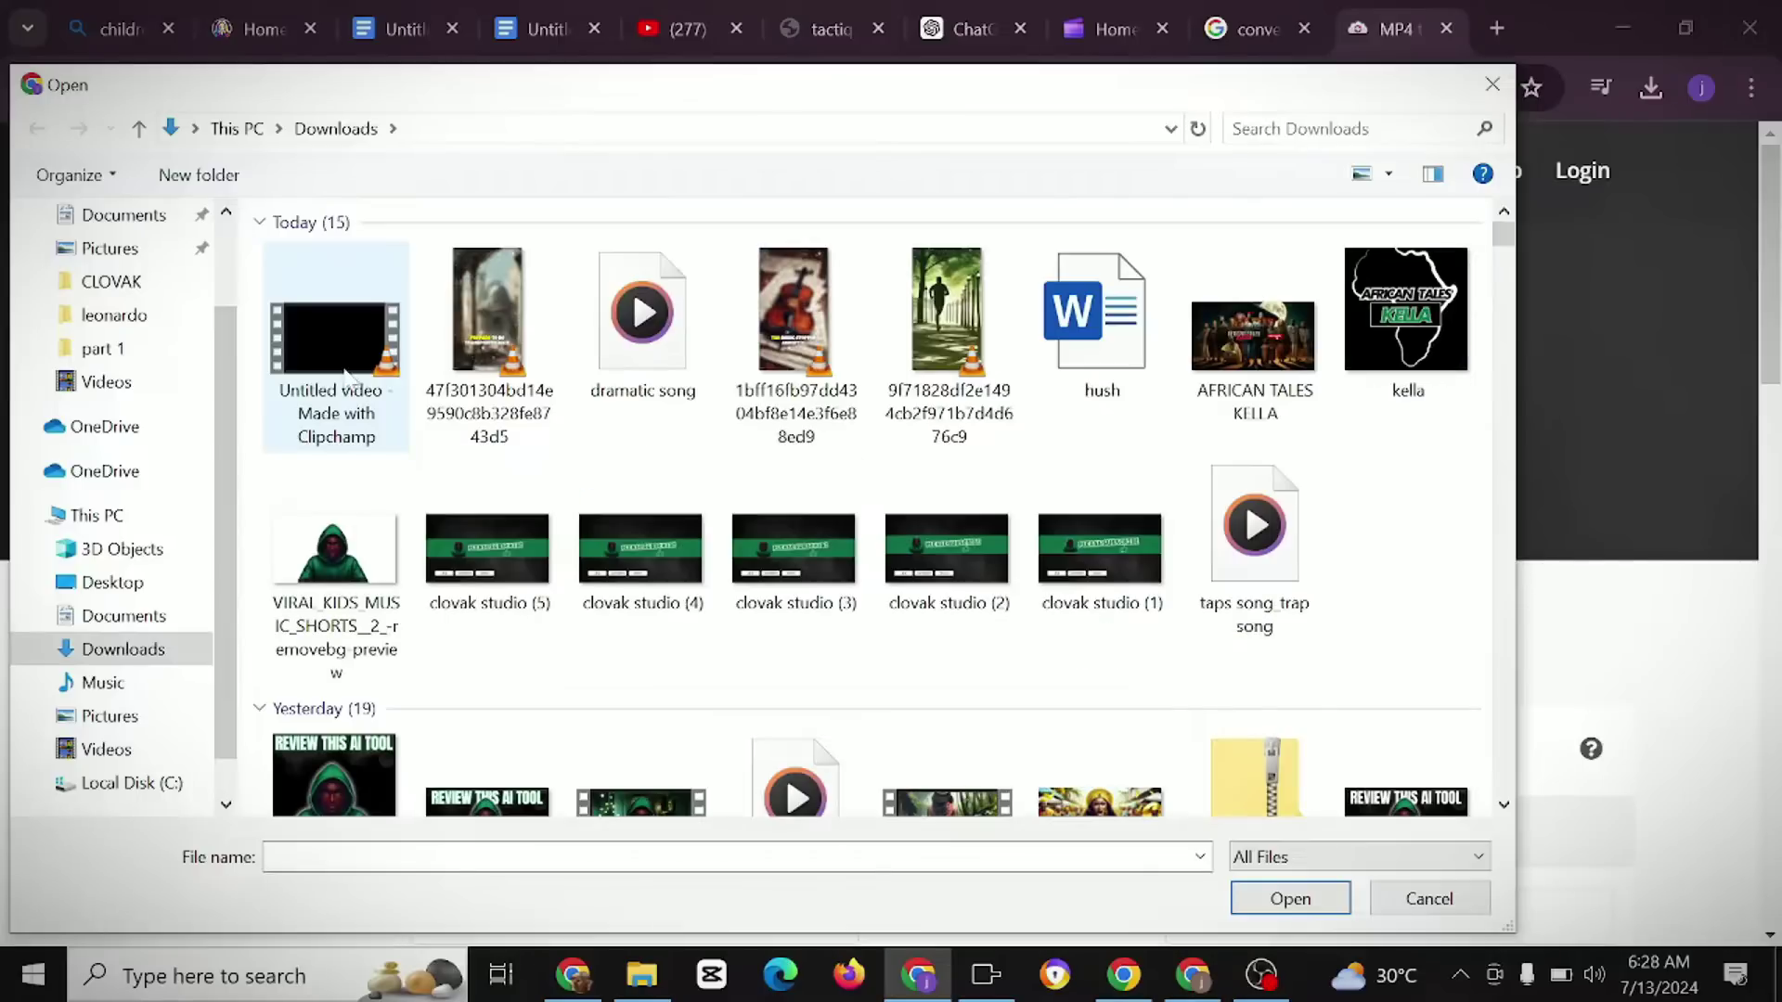
pyautogui.doubleClick(336, 315)
pyautogui.click(1567, 756)
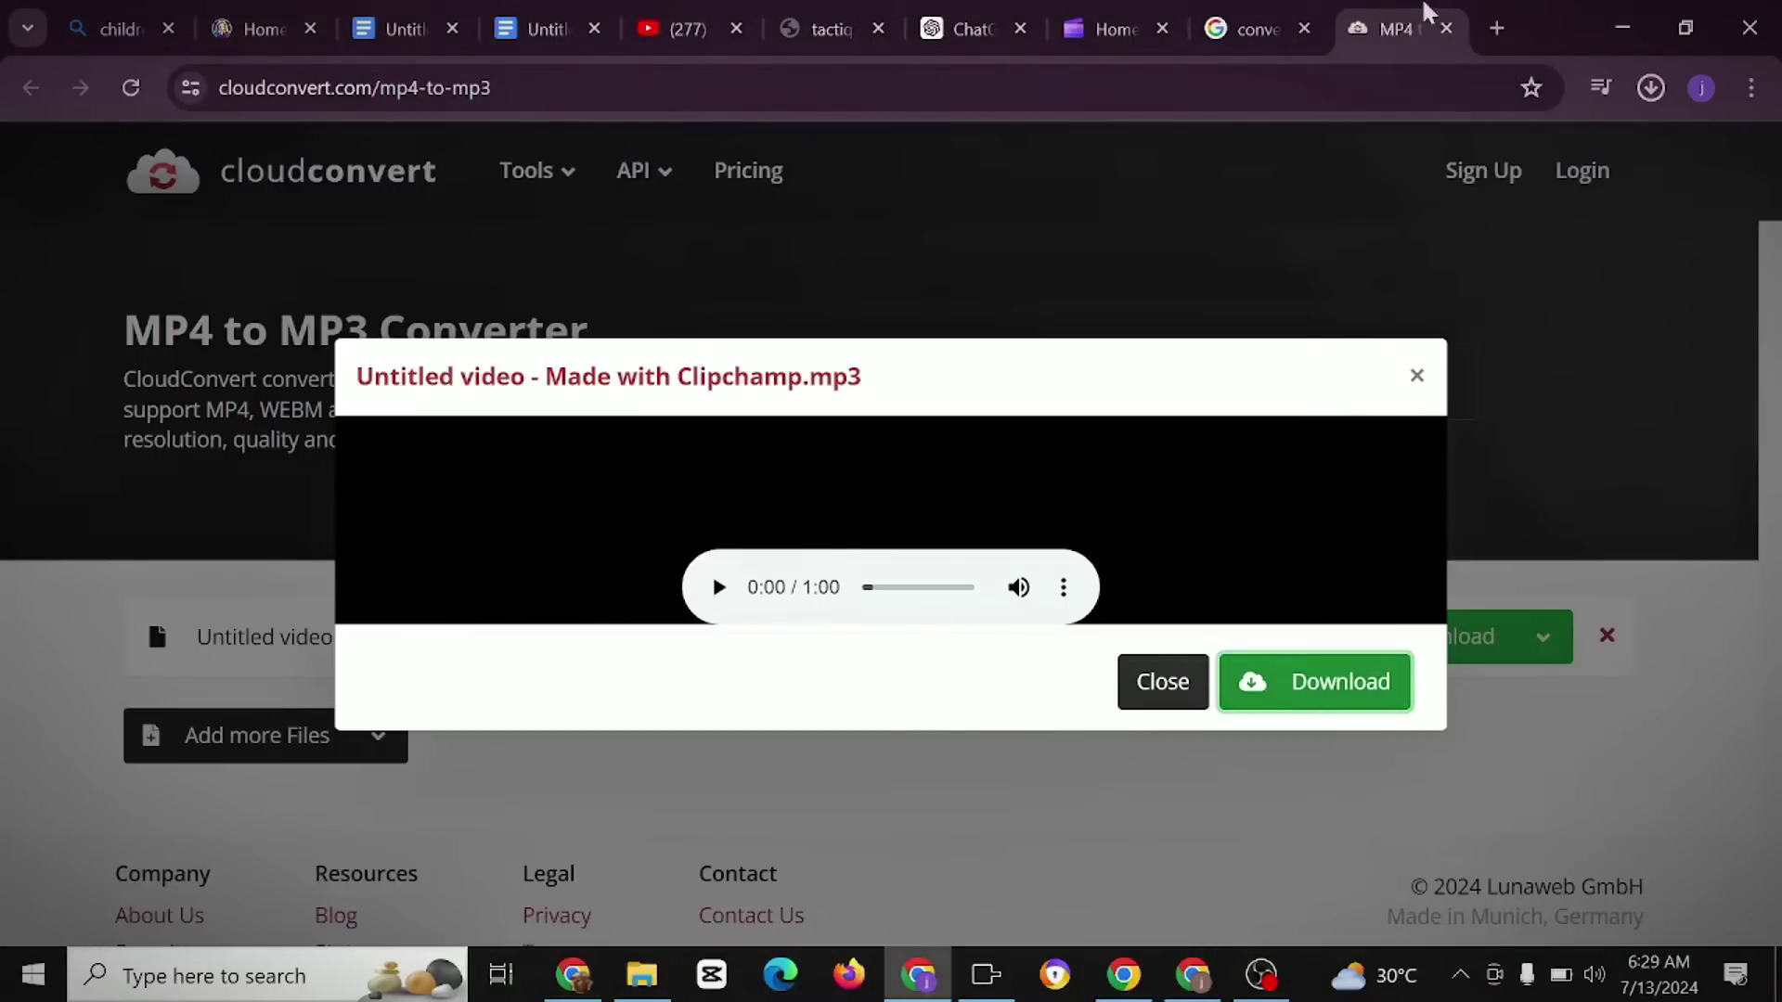
pyautogui.click(1651, 87)
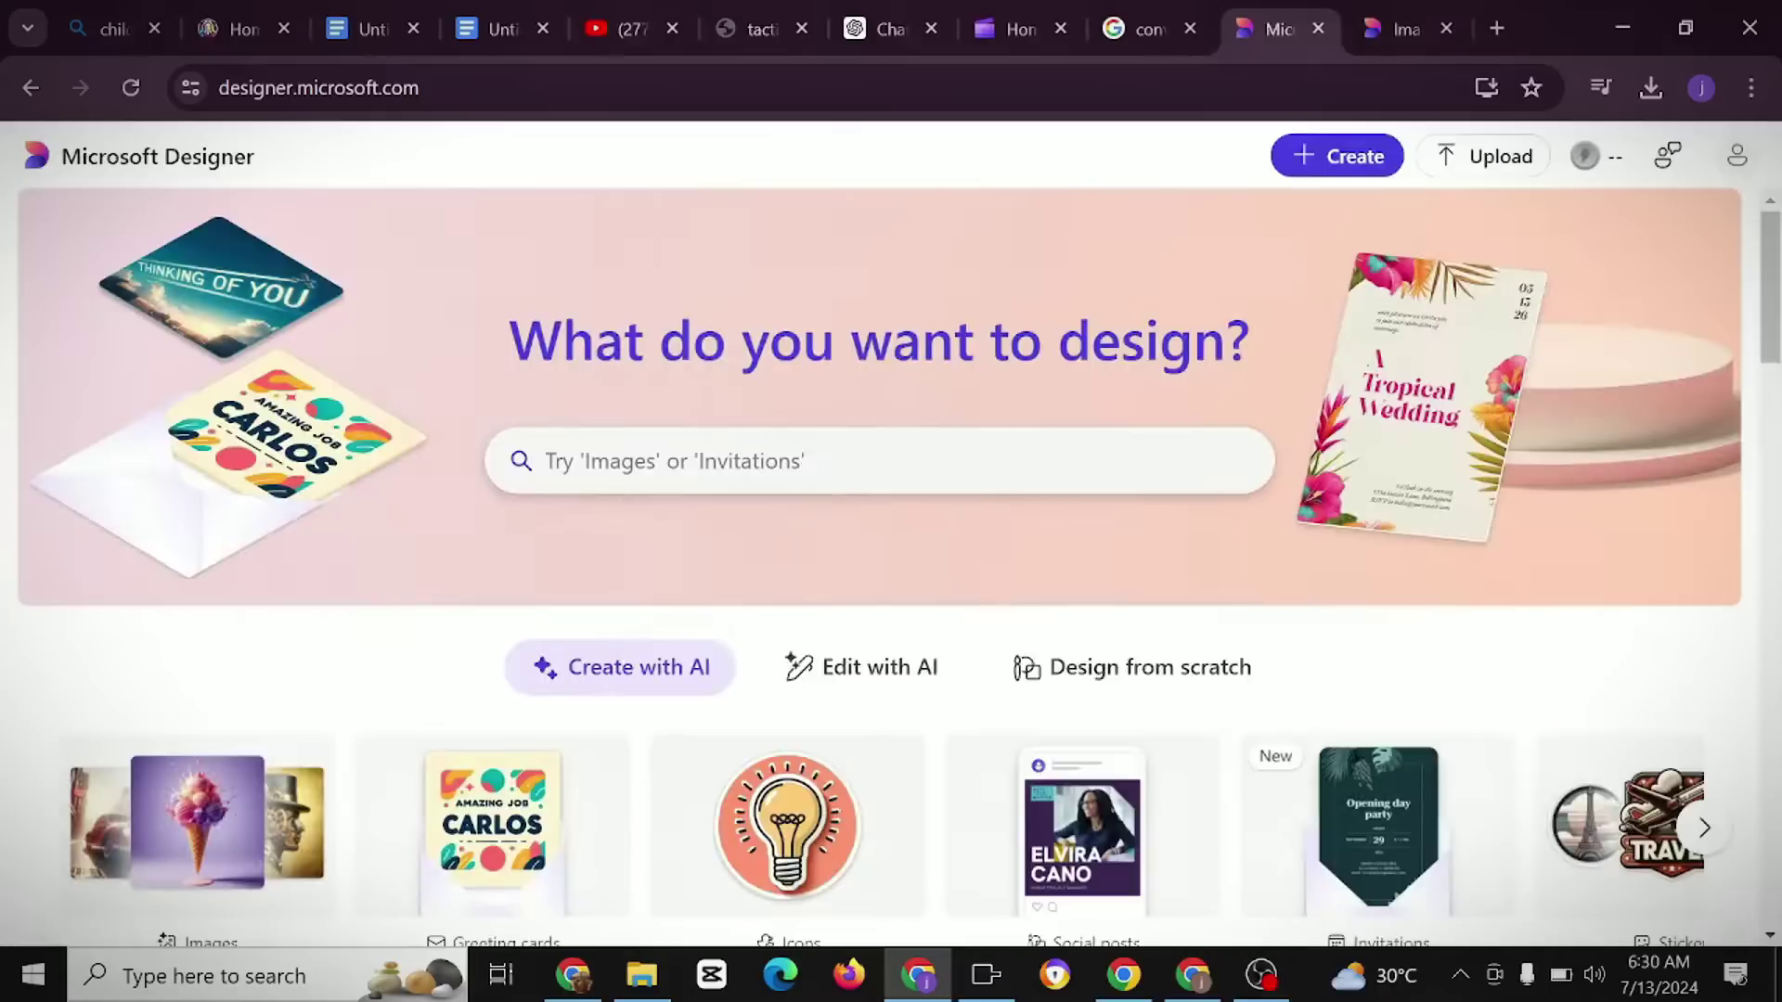
# Start a new Microsoft Designer AI image set to Portrait (1024 x 1792).
pyautogui.click(557, 462)
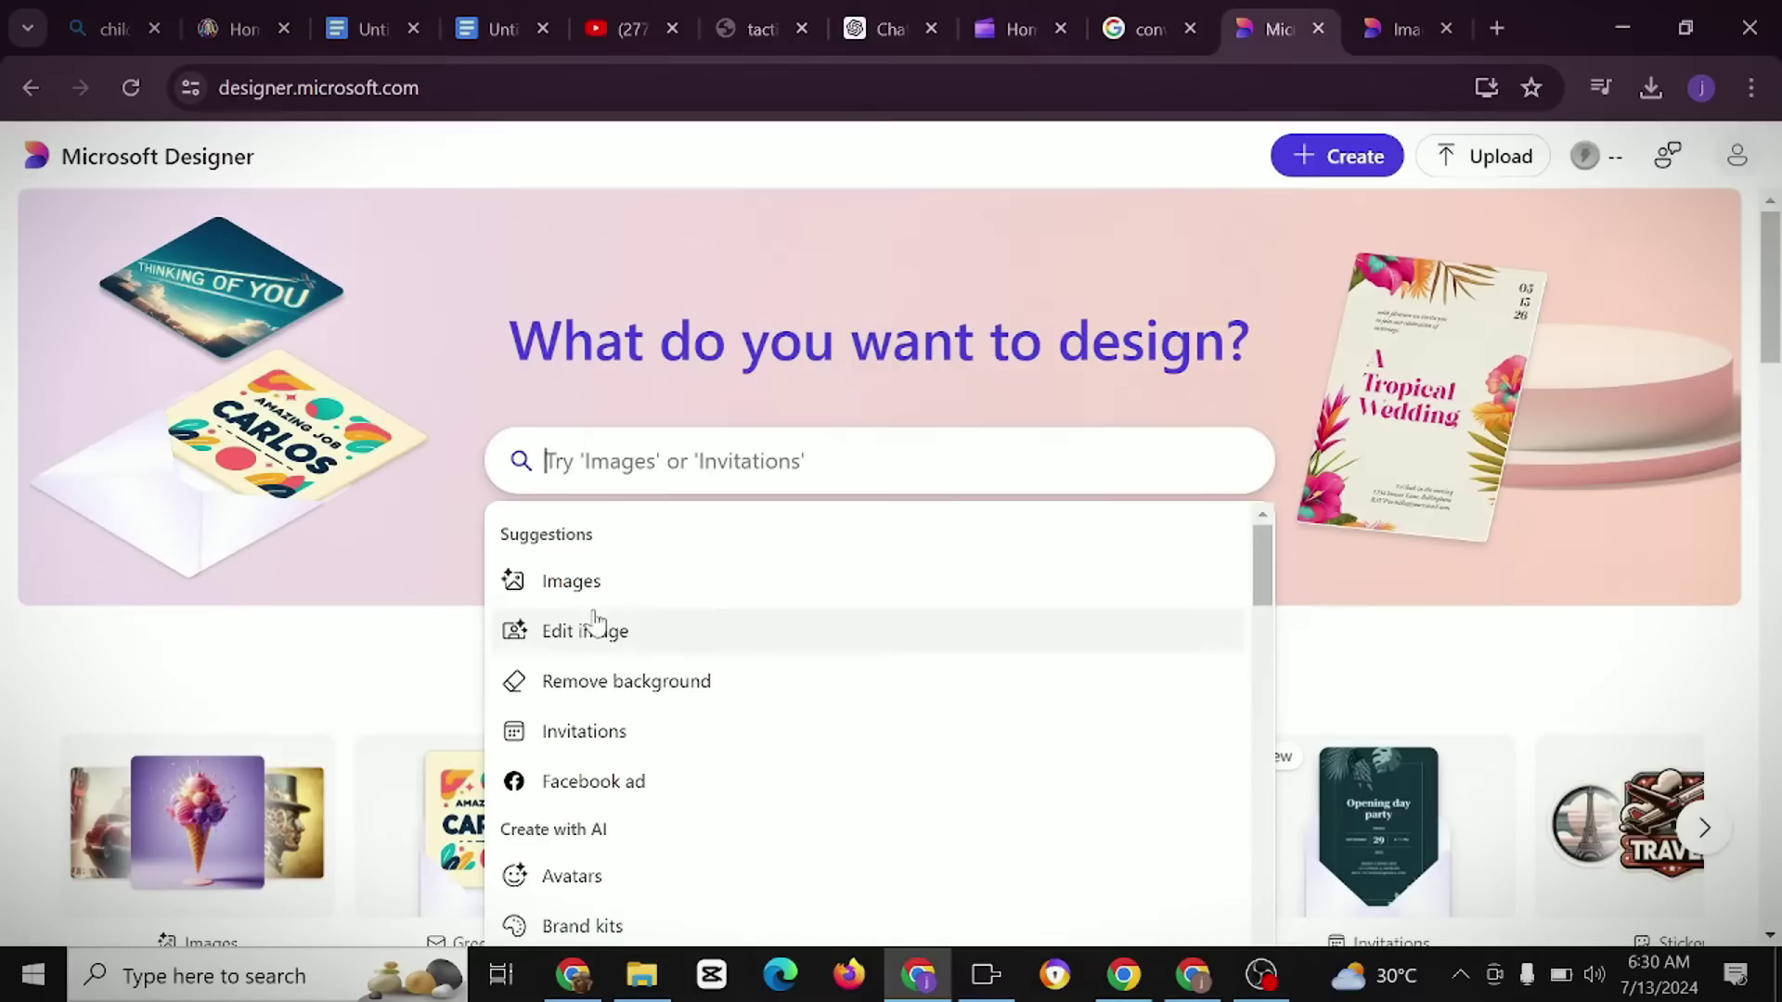
pyautogui.click(613, 587)
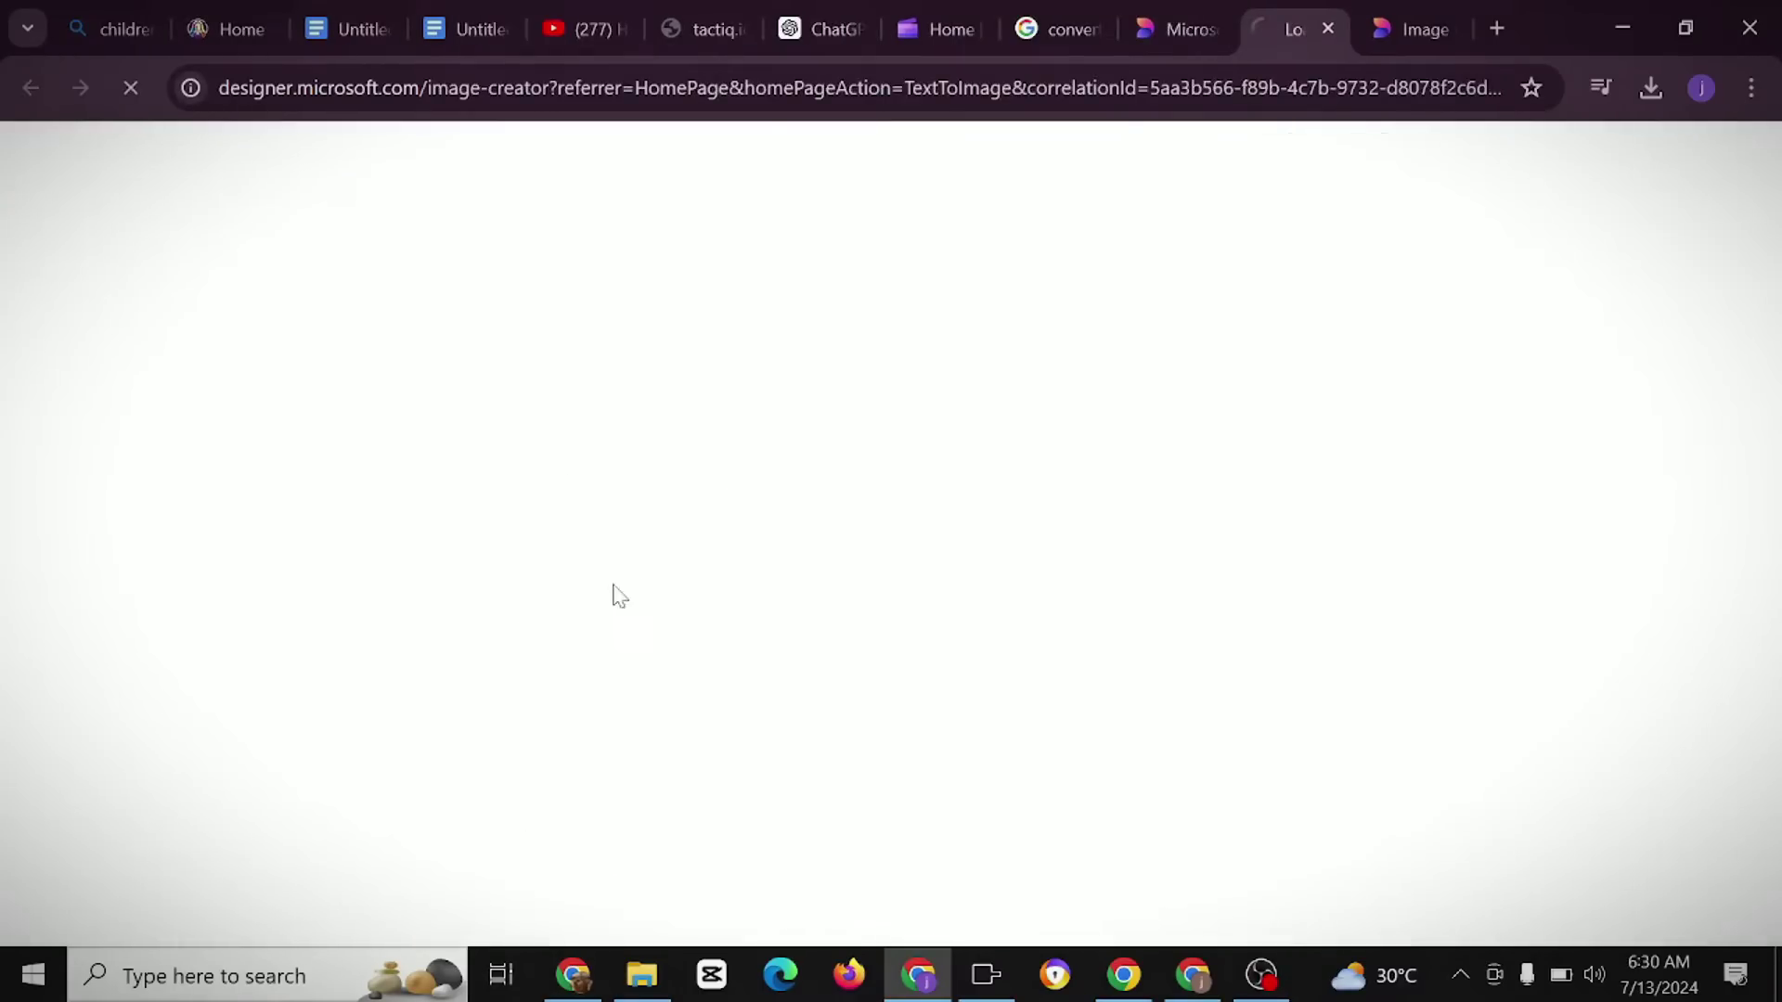
pyautogui.click(1009, 369)
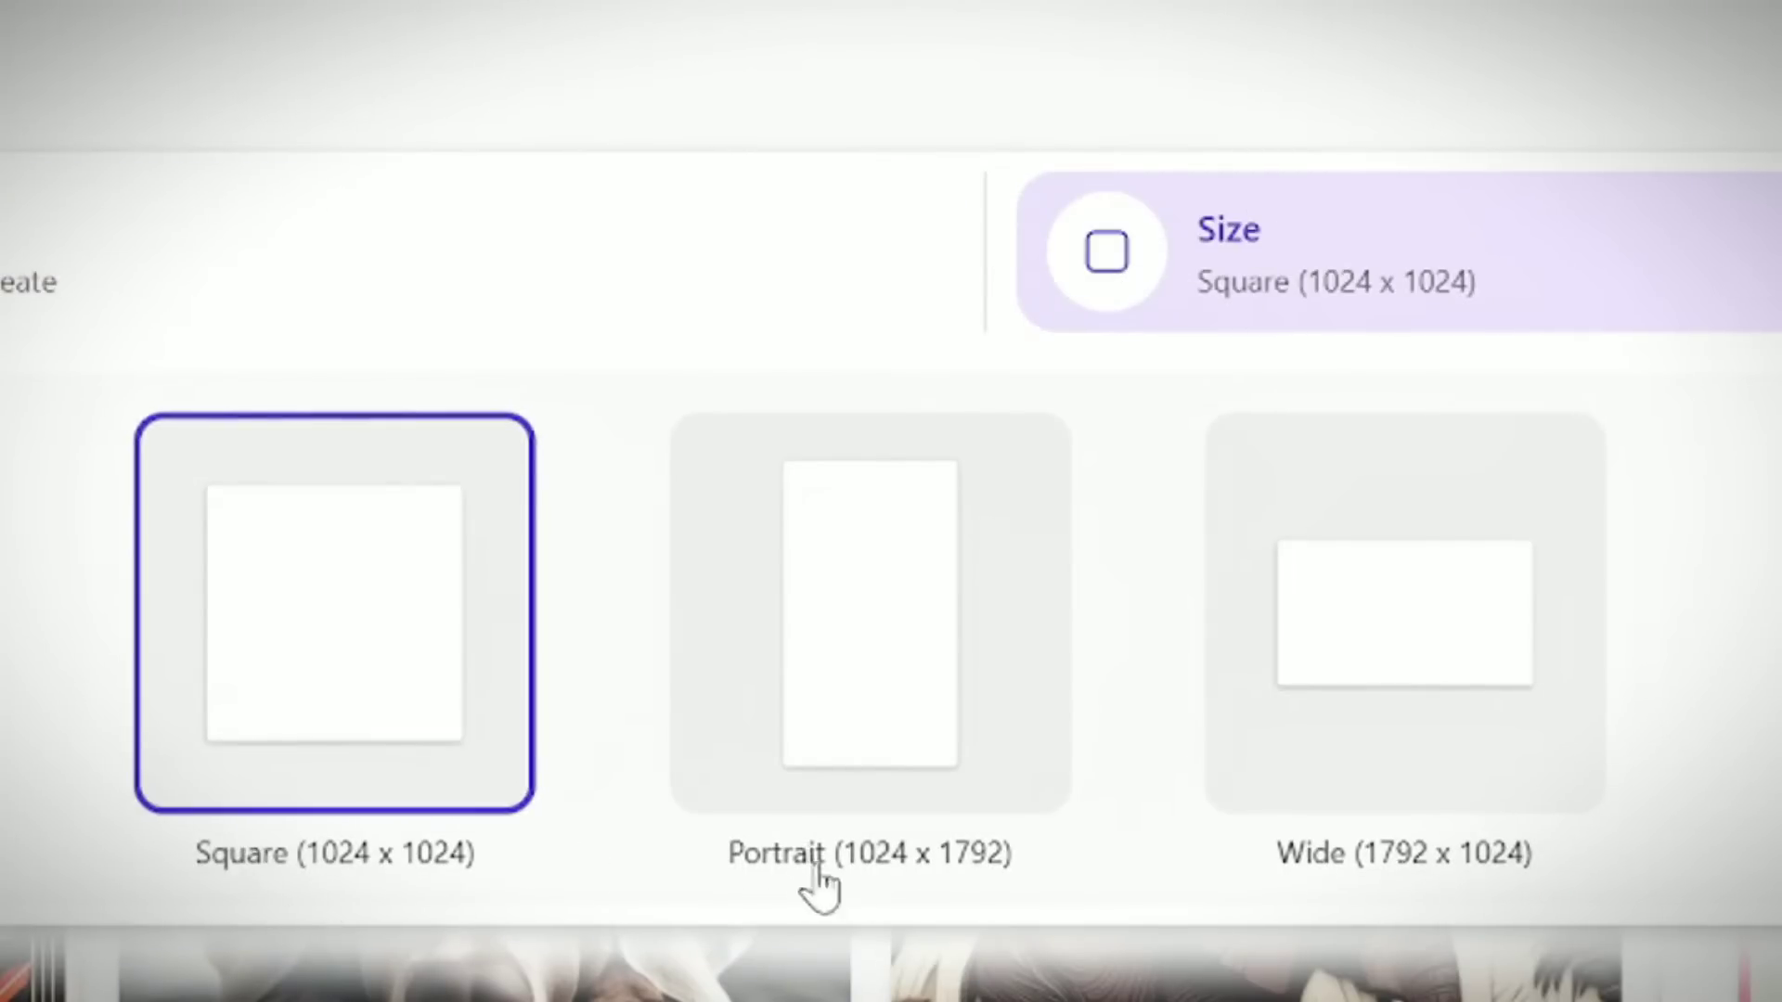
pyautogui.click(908, 740)
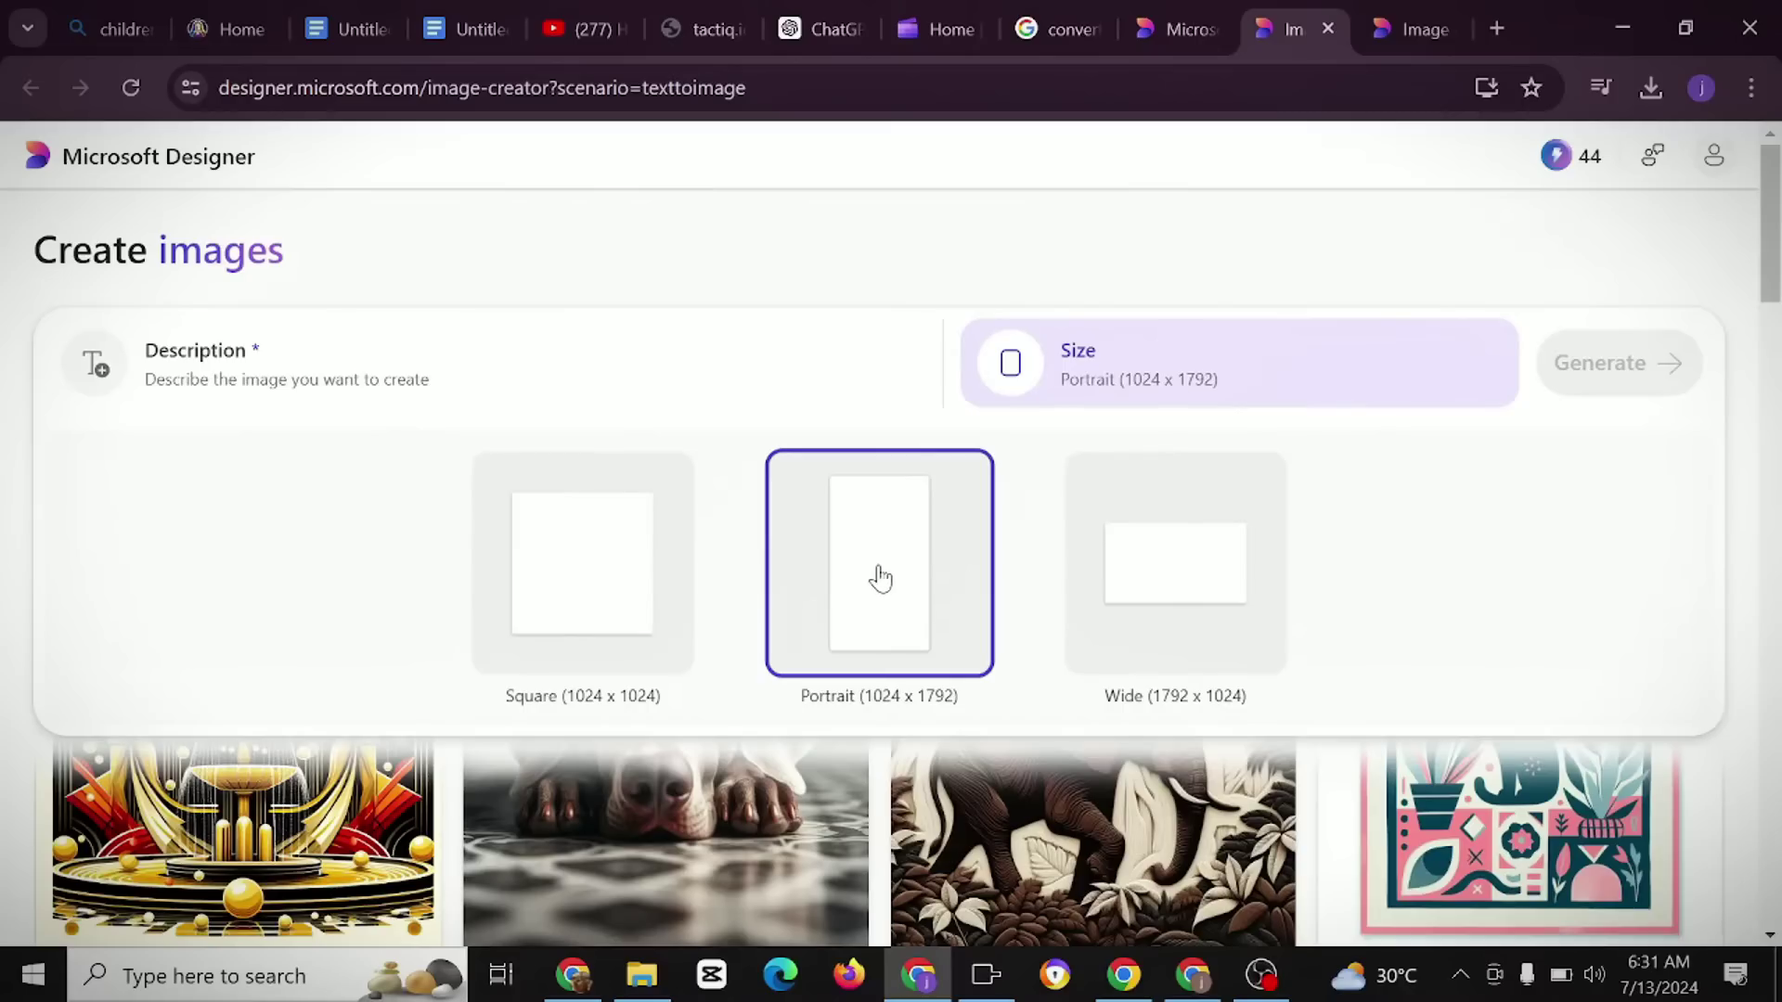
pyautogui.hotkey('ctrl', 'shift', 'Tab')
# Ask ChatGPT to generate detailed image prompts for each scene of the script.
pyautogui.click(817, 26)
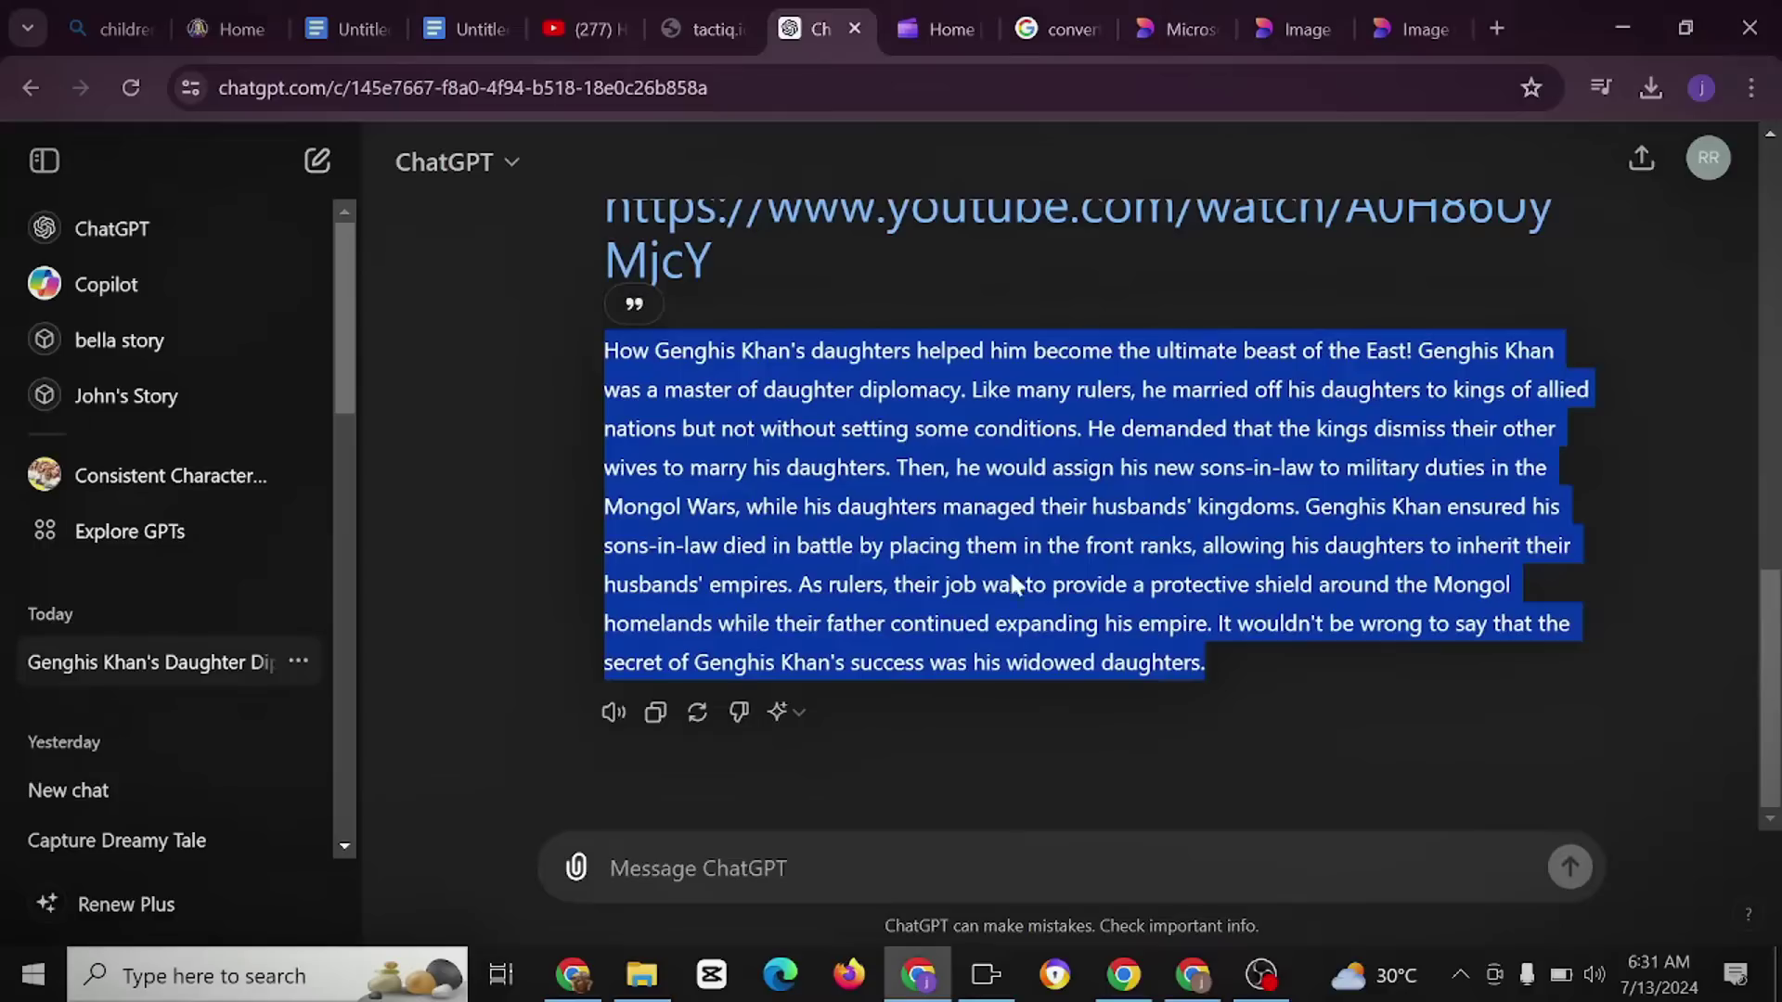
pyautogui.write('generate a script for the')
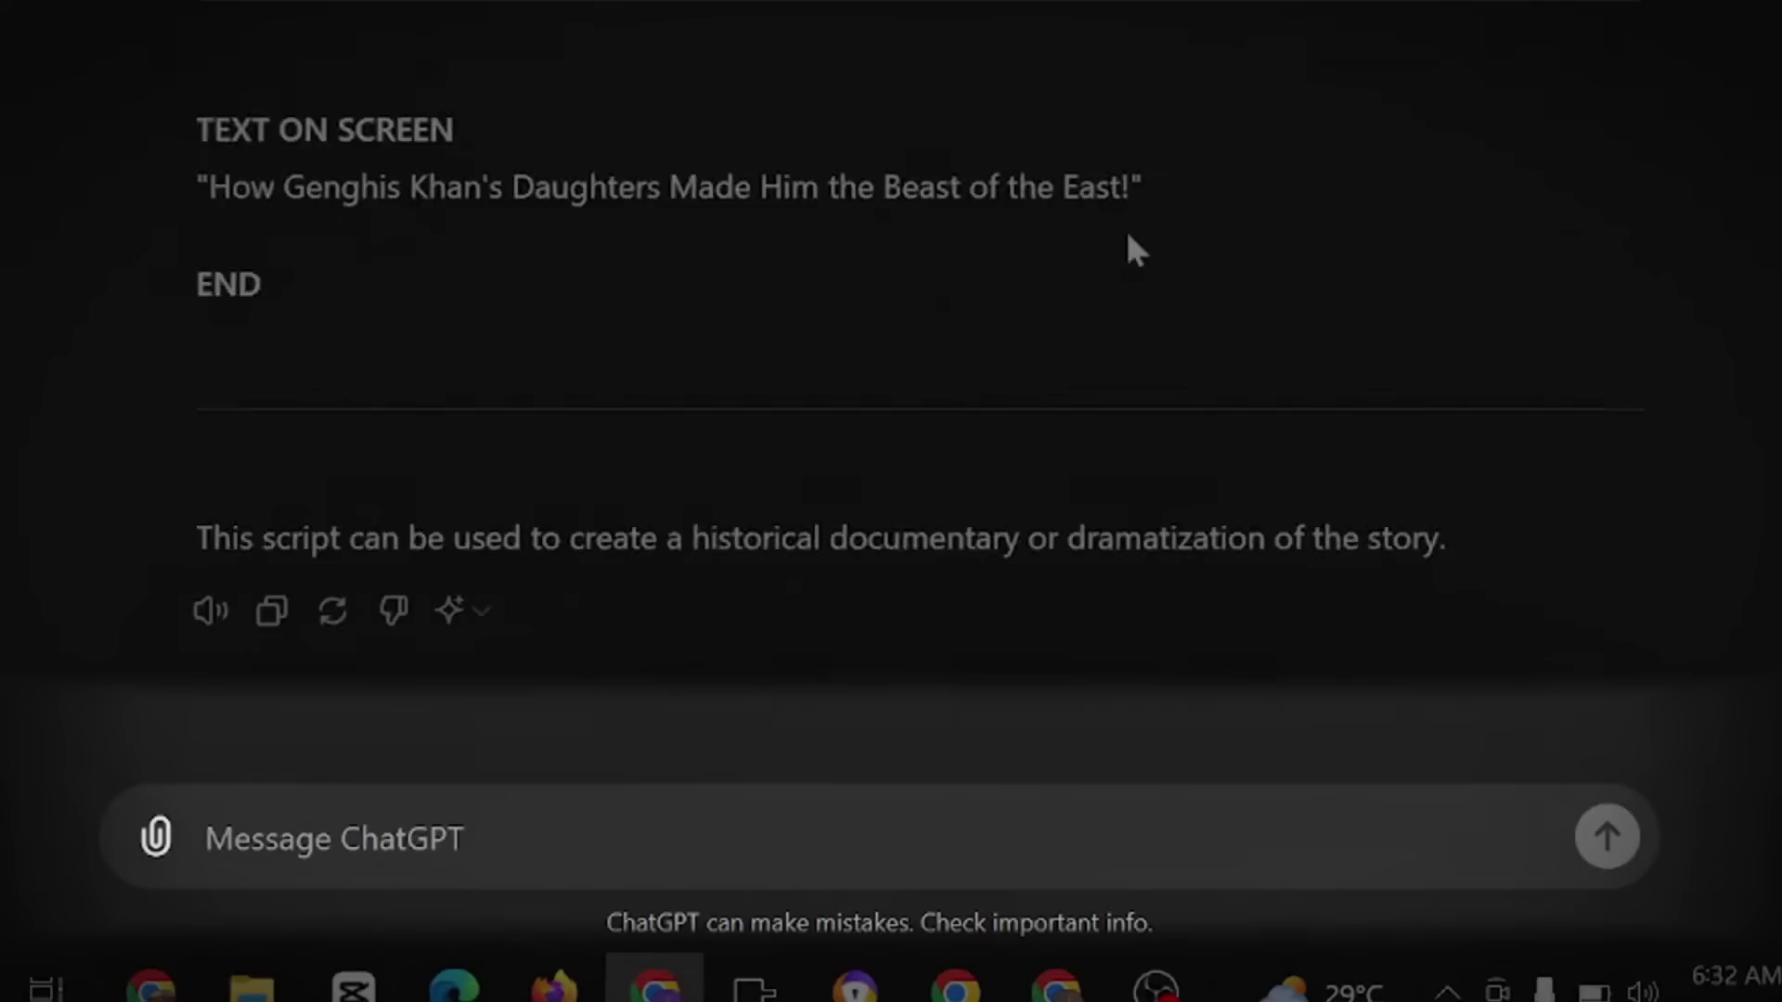
pyautogui.scroll(15, 1125, 247)
pyautogui.scroll(-10, 1096, 604)
pyautogui.write('ad')
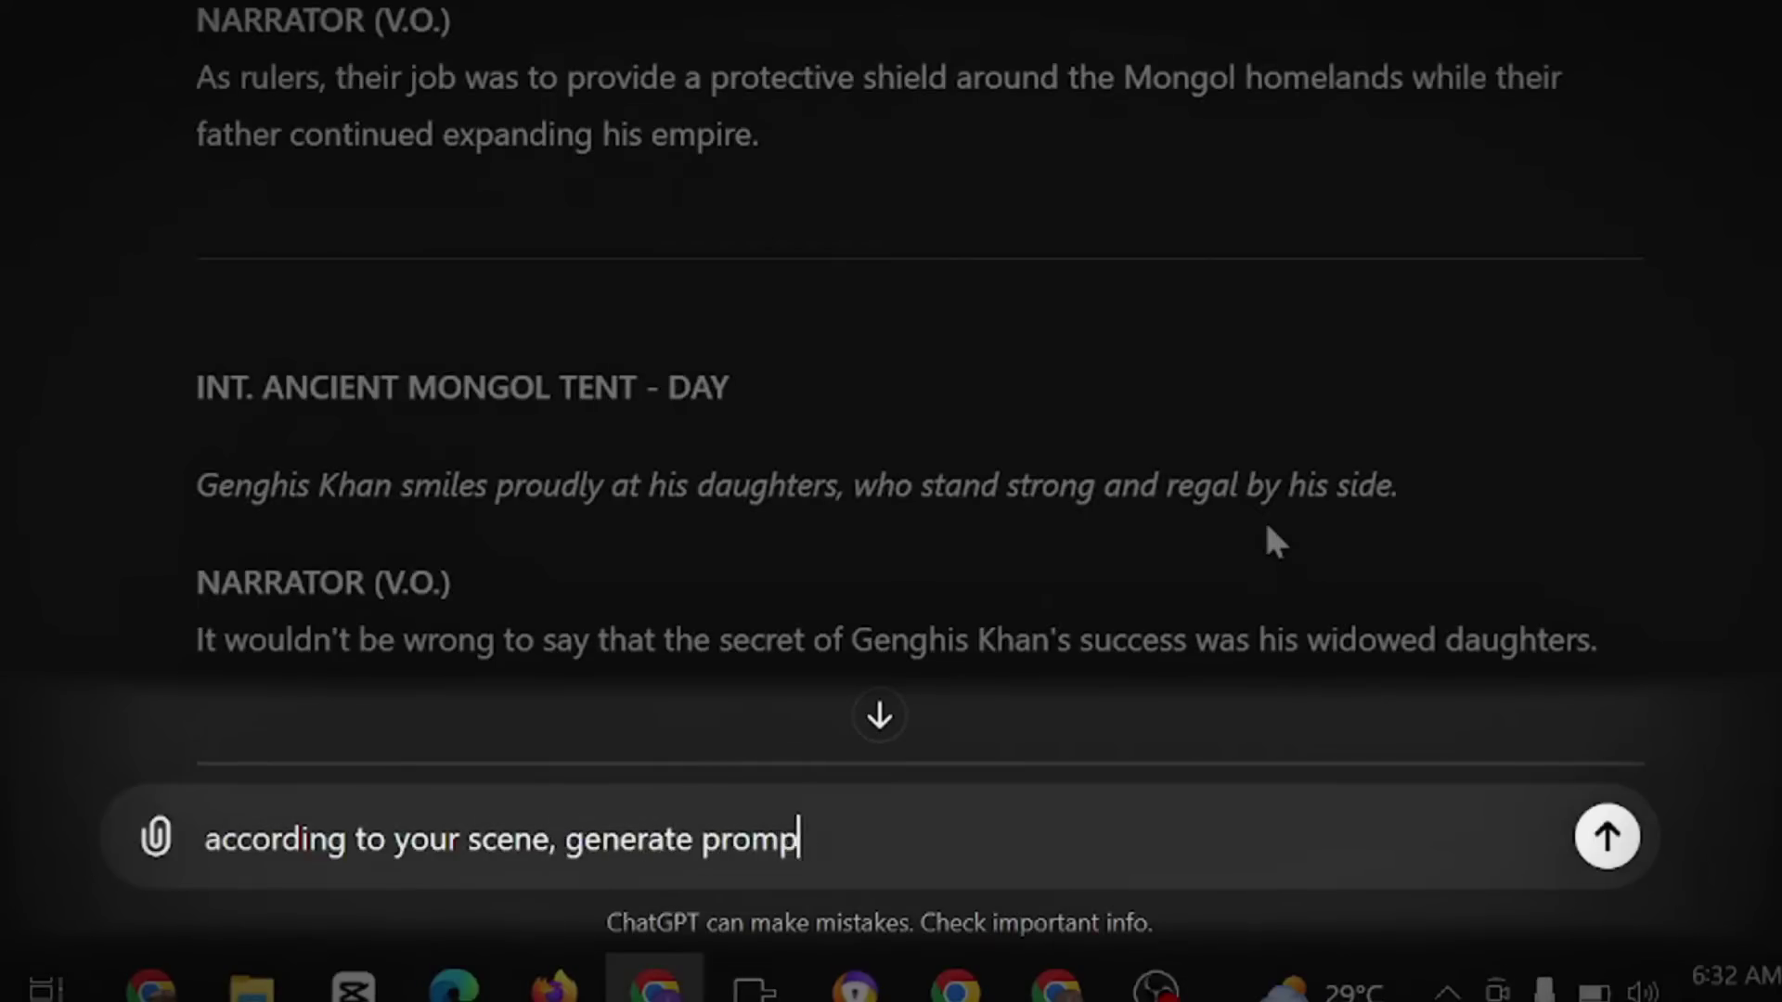
pyautogui.write('ch scenes')
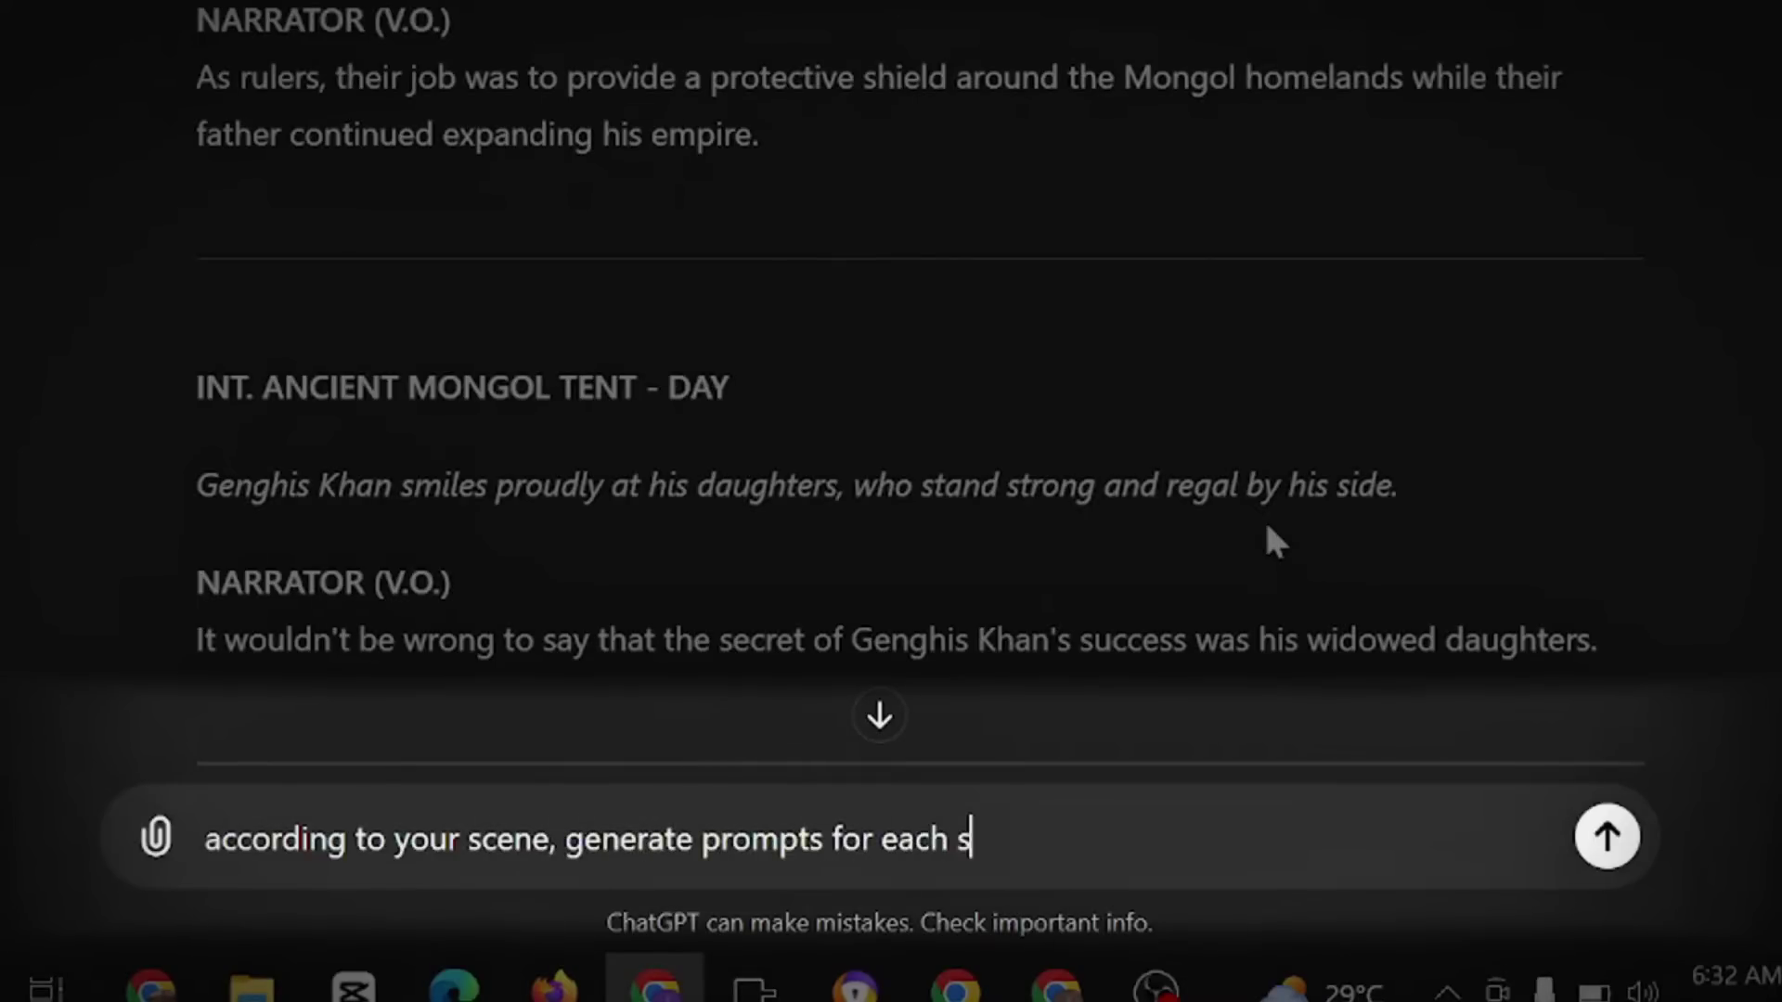
pyautogui.press('Return')
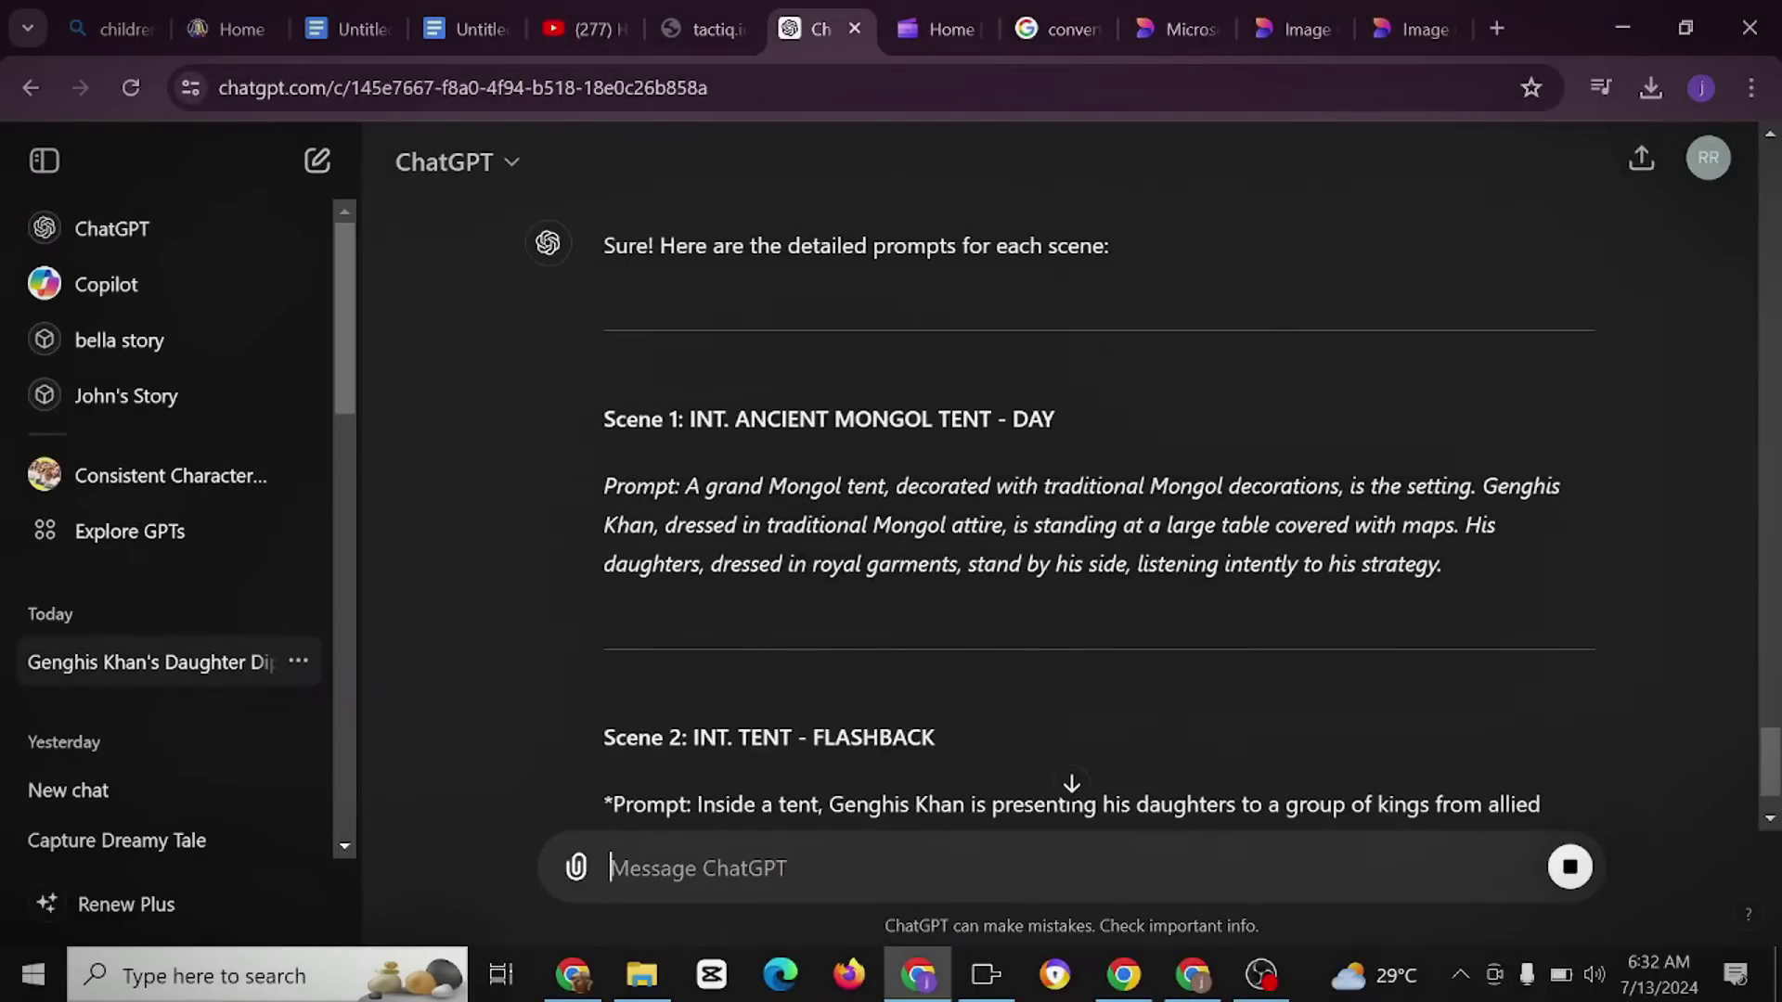
# Select and copy the Scene 1 image prompt, then go to Leonardo.Ai.
pyautogui.moveTo(1325, 564); pyautogui.dragTo(687, 487)
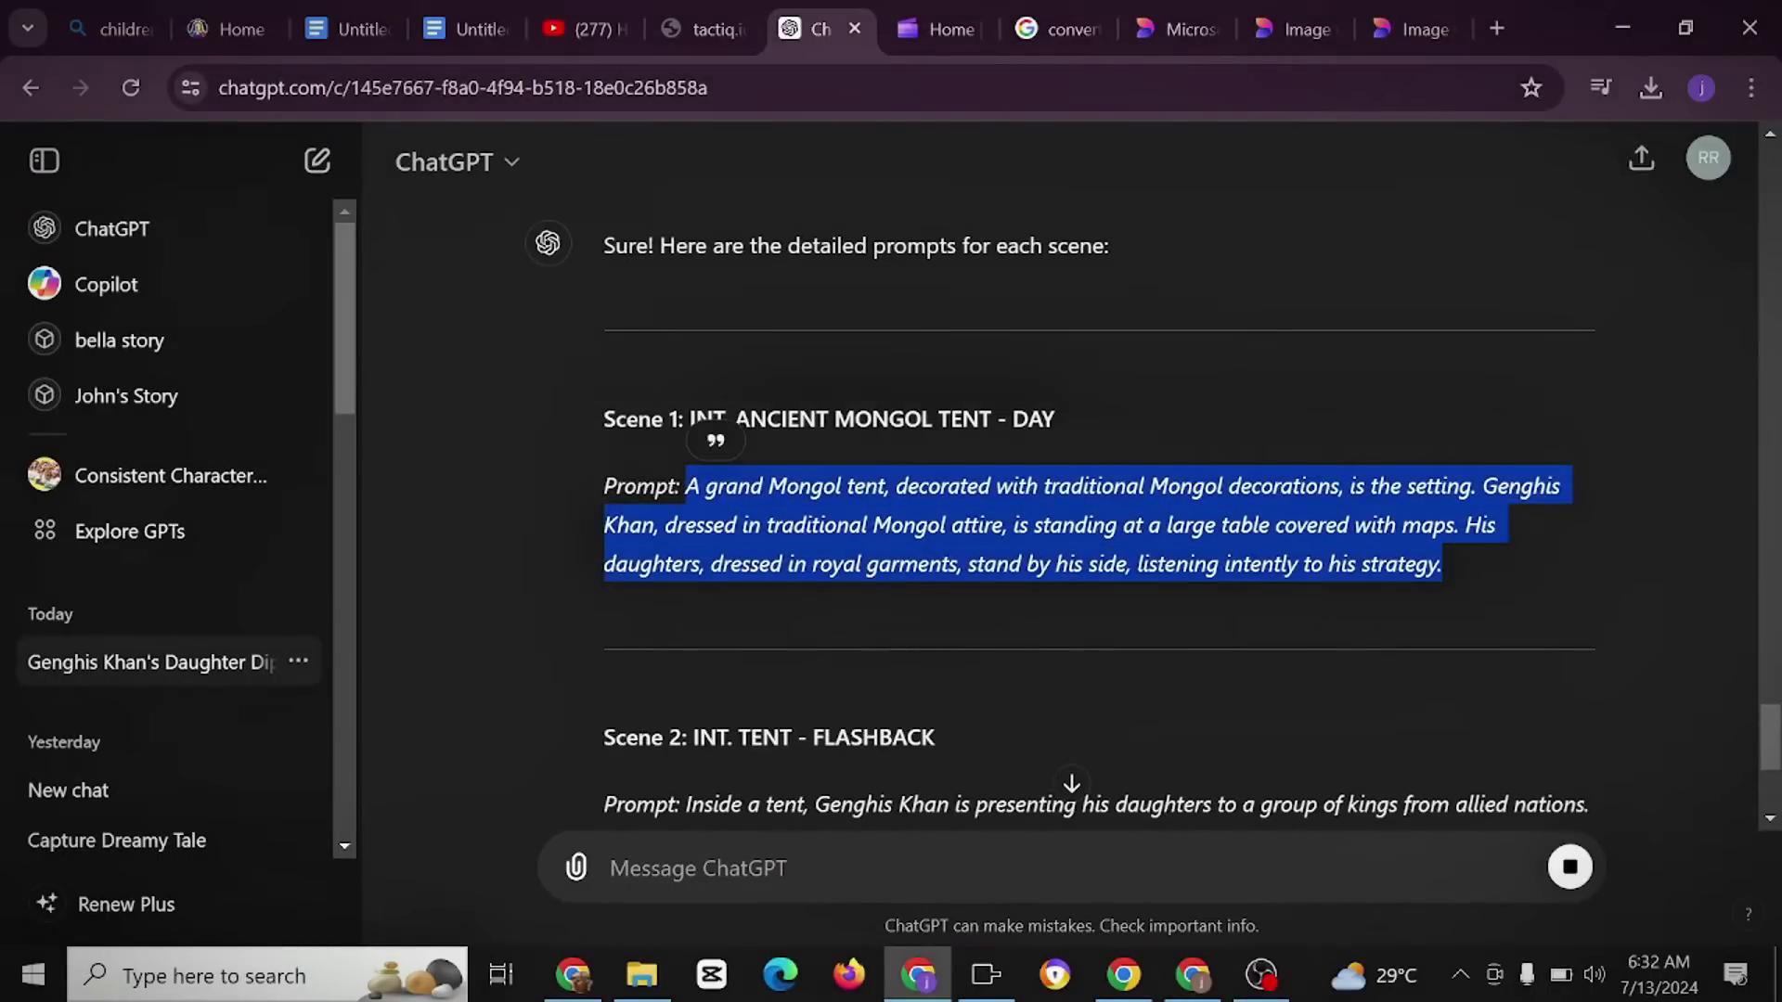
pyautogui.scroll(-3, 1095, 501)
pyautogui.moveTo(1232, 606); pyautogui.dragTo(754, 542)
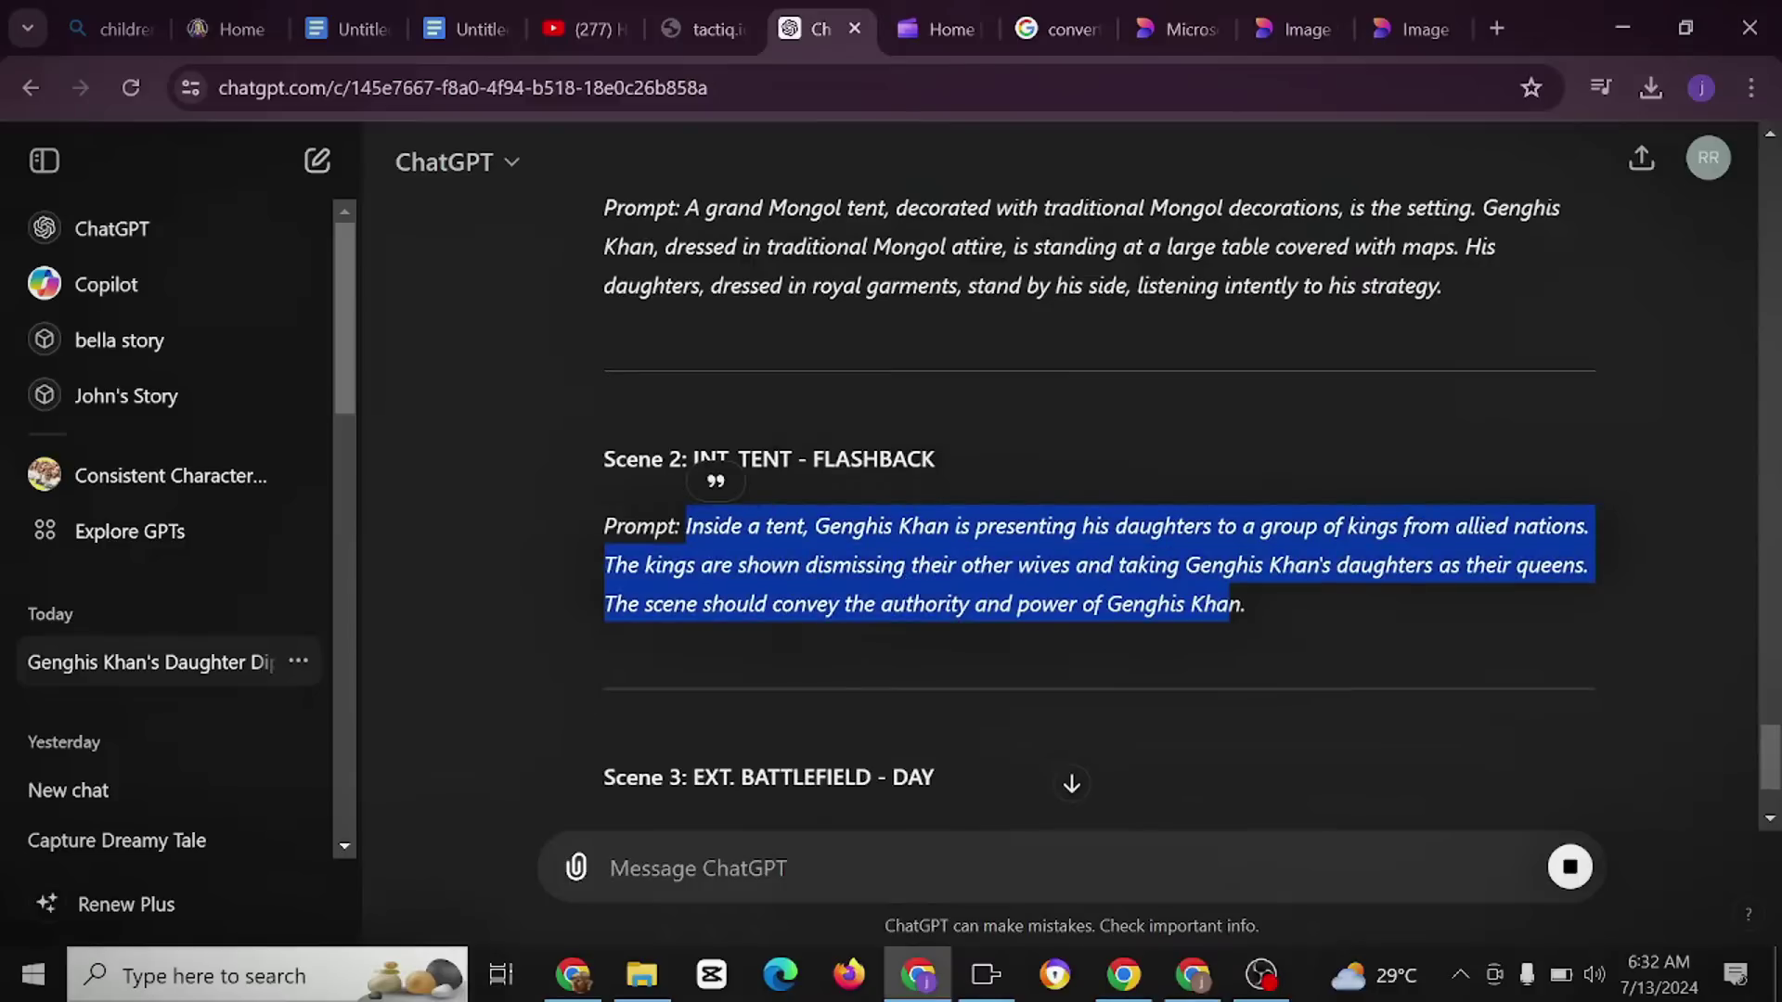
pyautogui.scroll(2, 1096, 502)
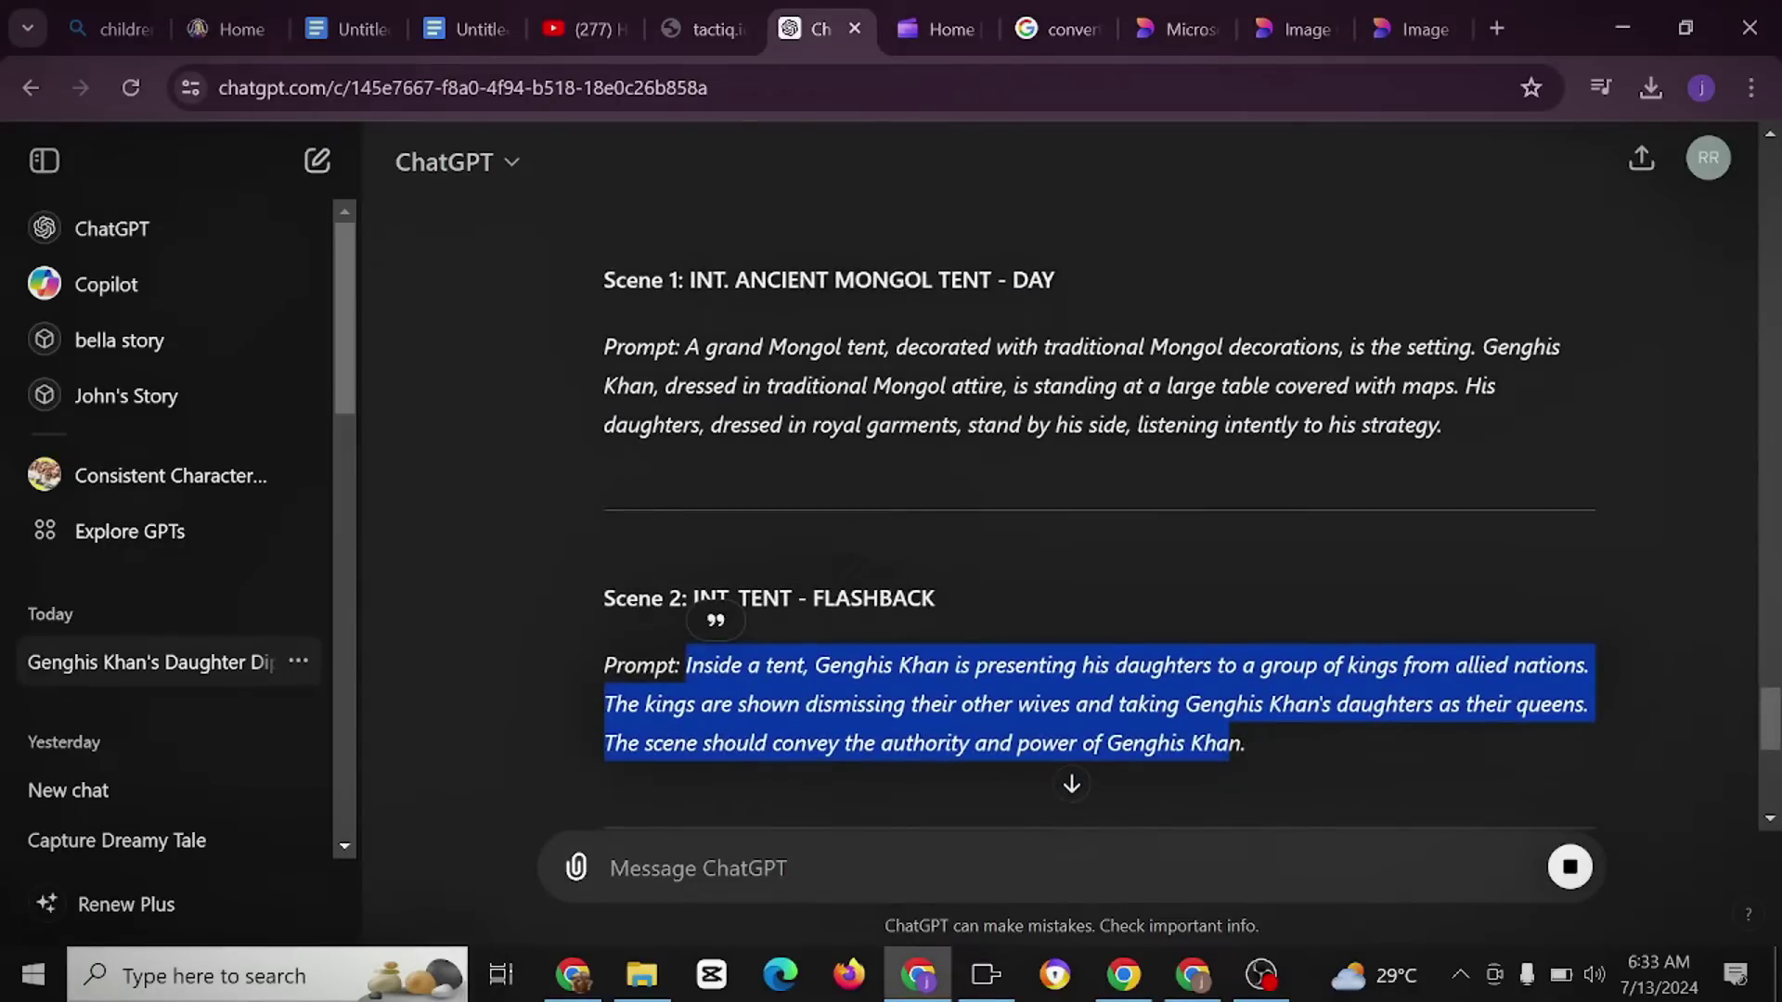
pyautogui.moveTo(687, 347); pyautogui.dragTo(1426, 474)
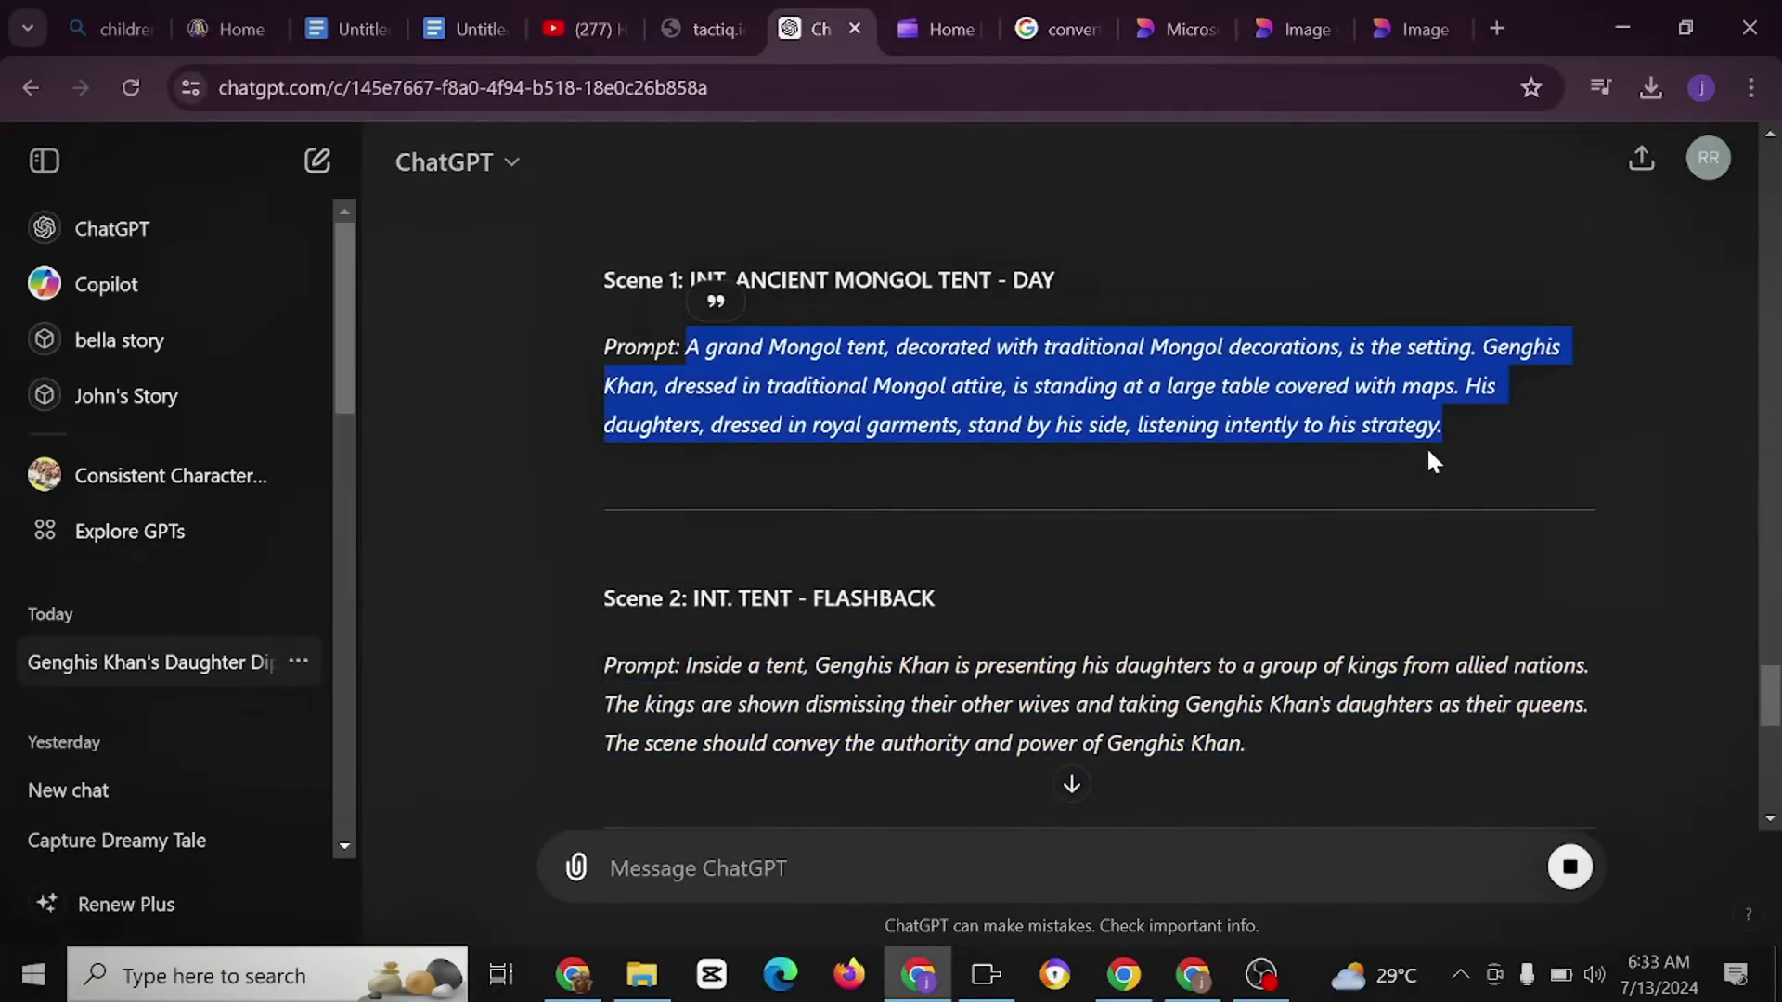
pyautogui.click(240, 29)
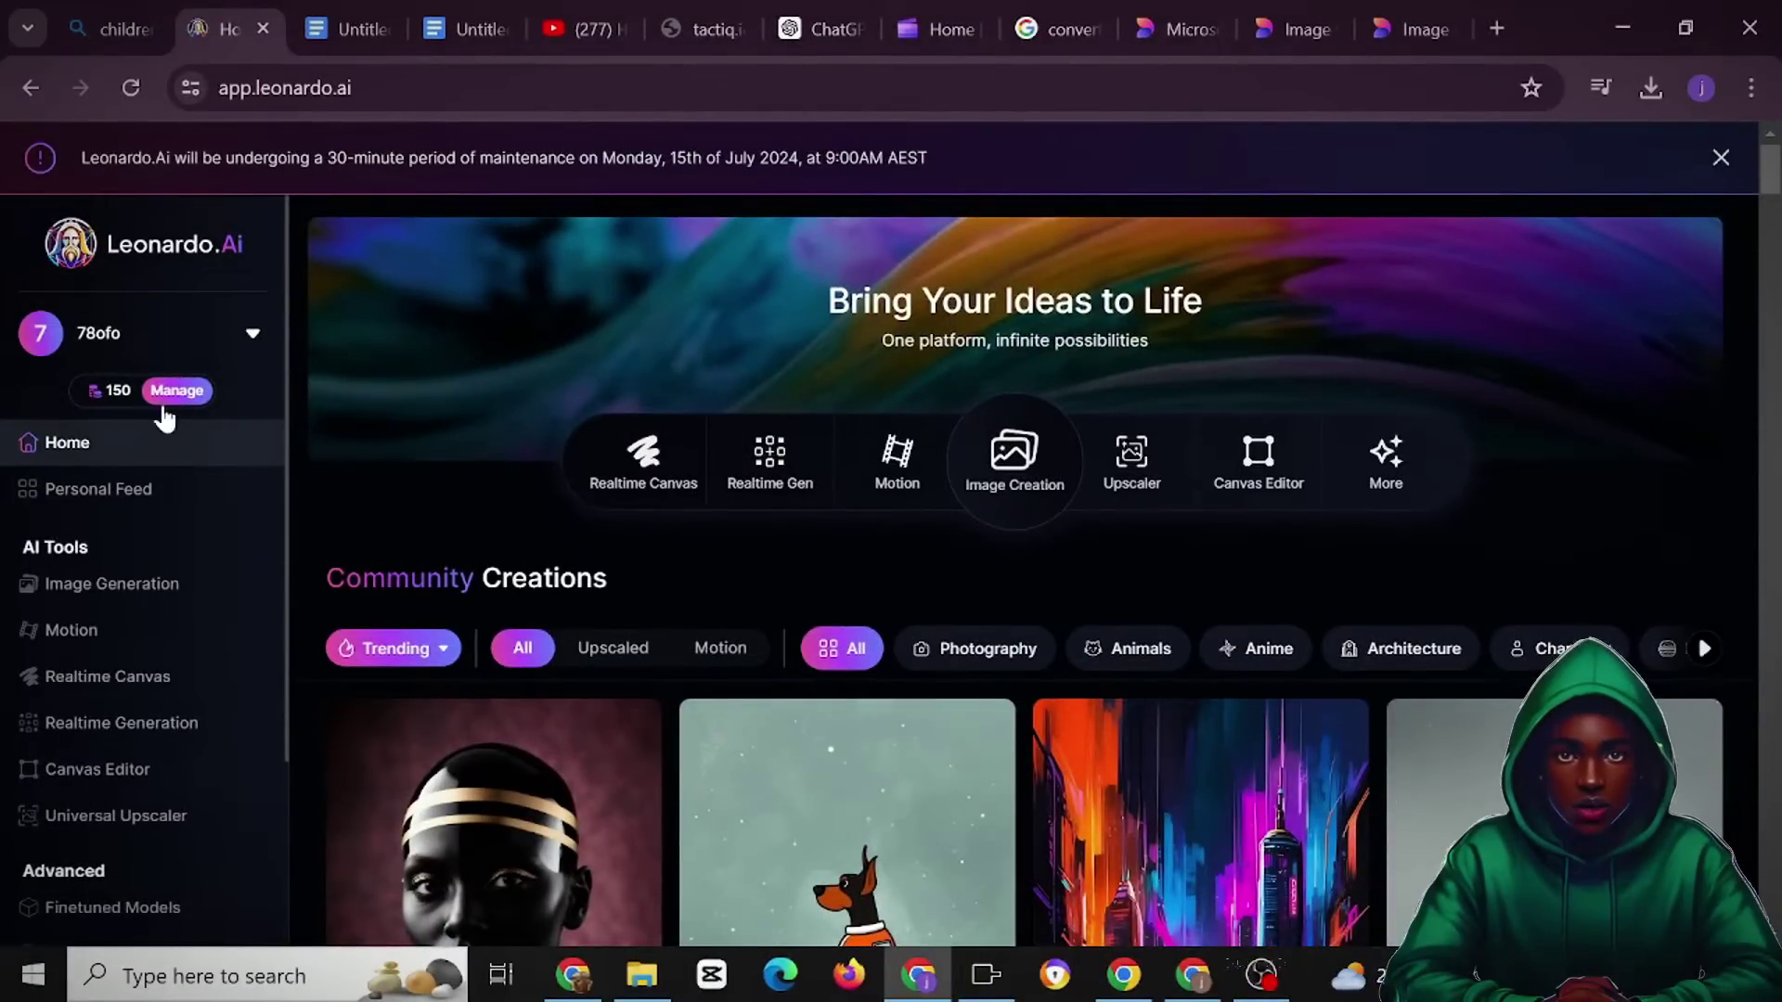
# Open Leonardo.Ai Image Generation with the TikTok 9:16 aspect ratio.
pyautogui.moveTo(76, 399)
pyautogui.scroll(-3, 112, 483)
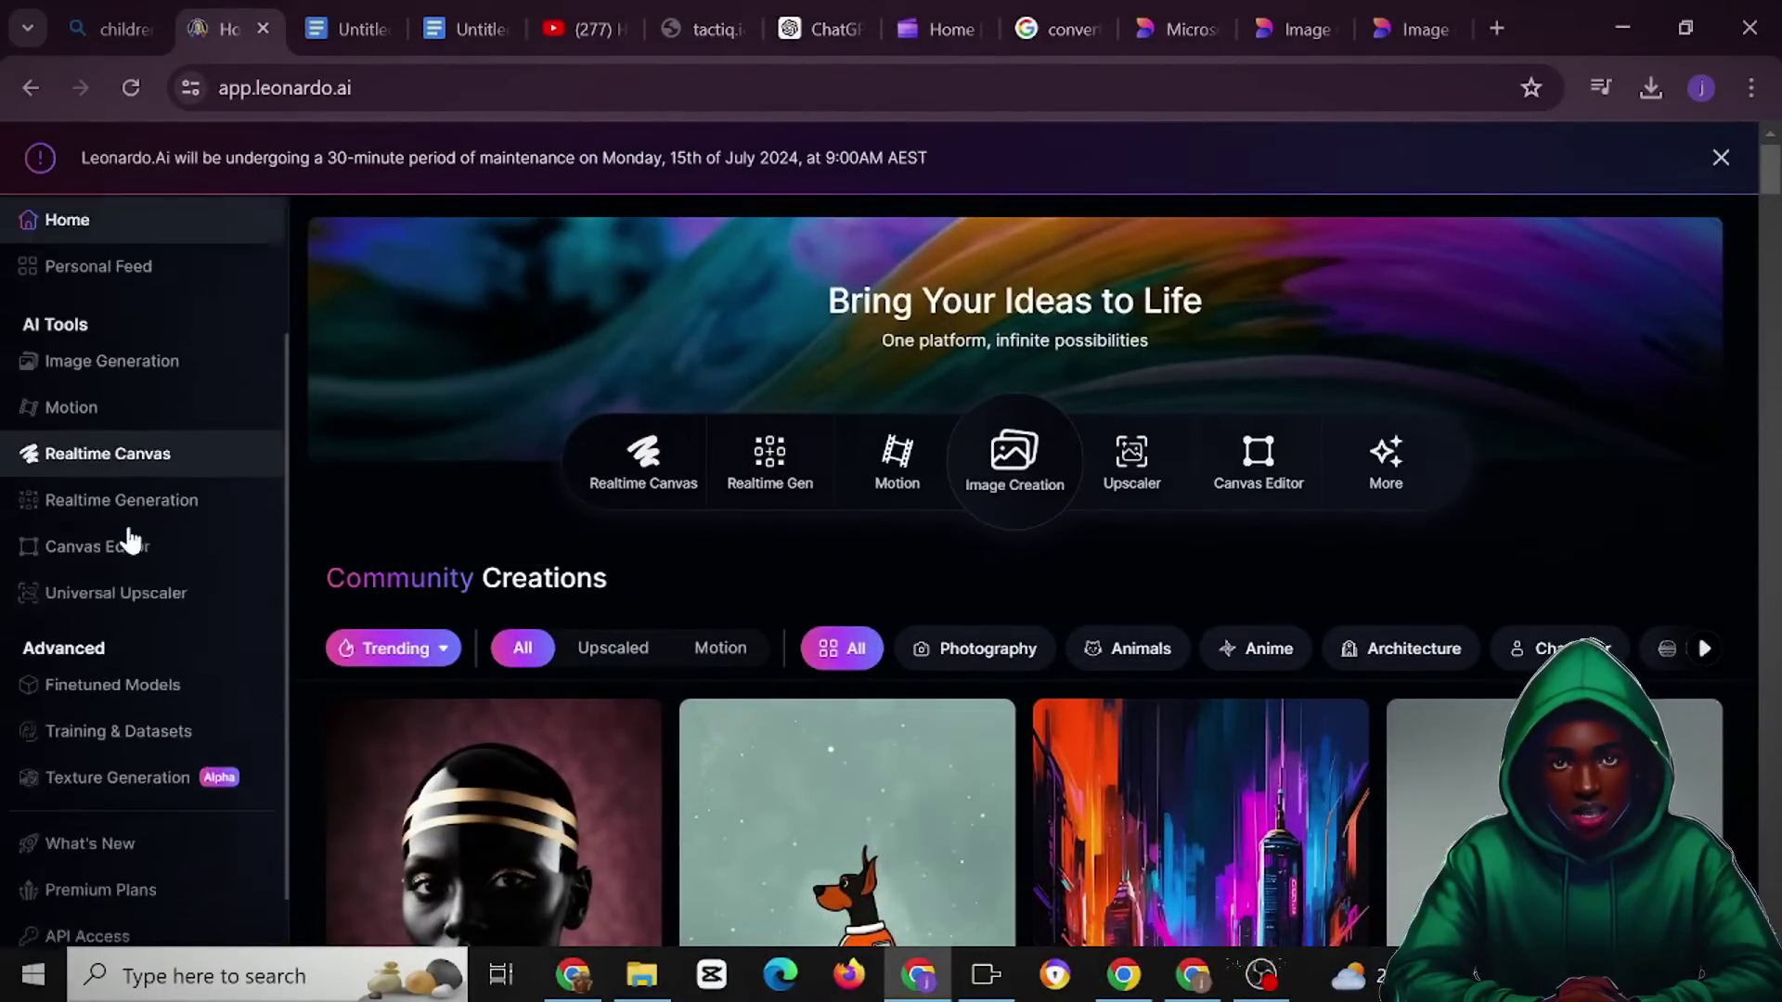
pyautogui.scroll(1, 148, 418)
pyautogui.click(113, 446)
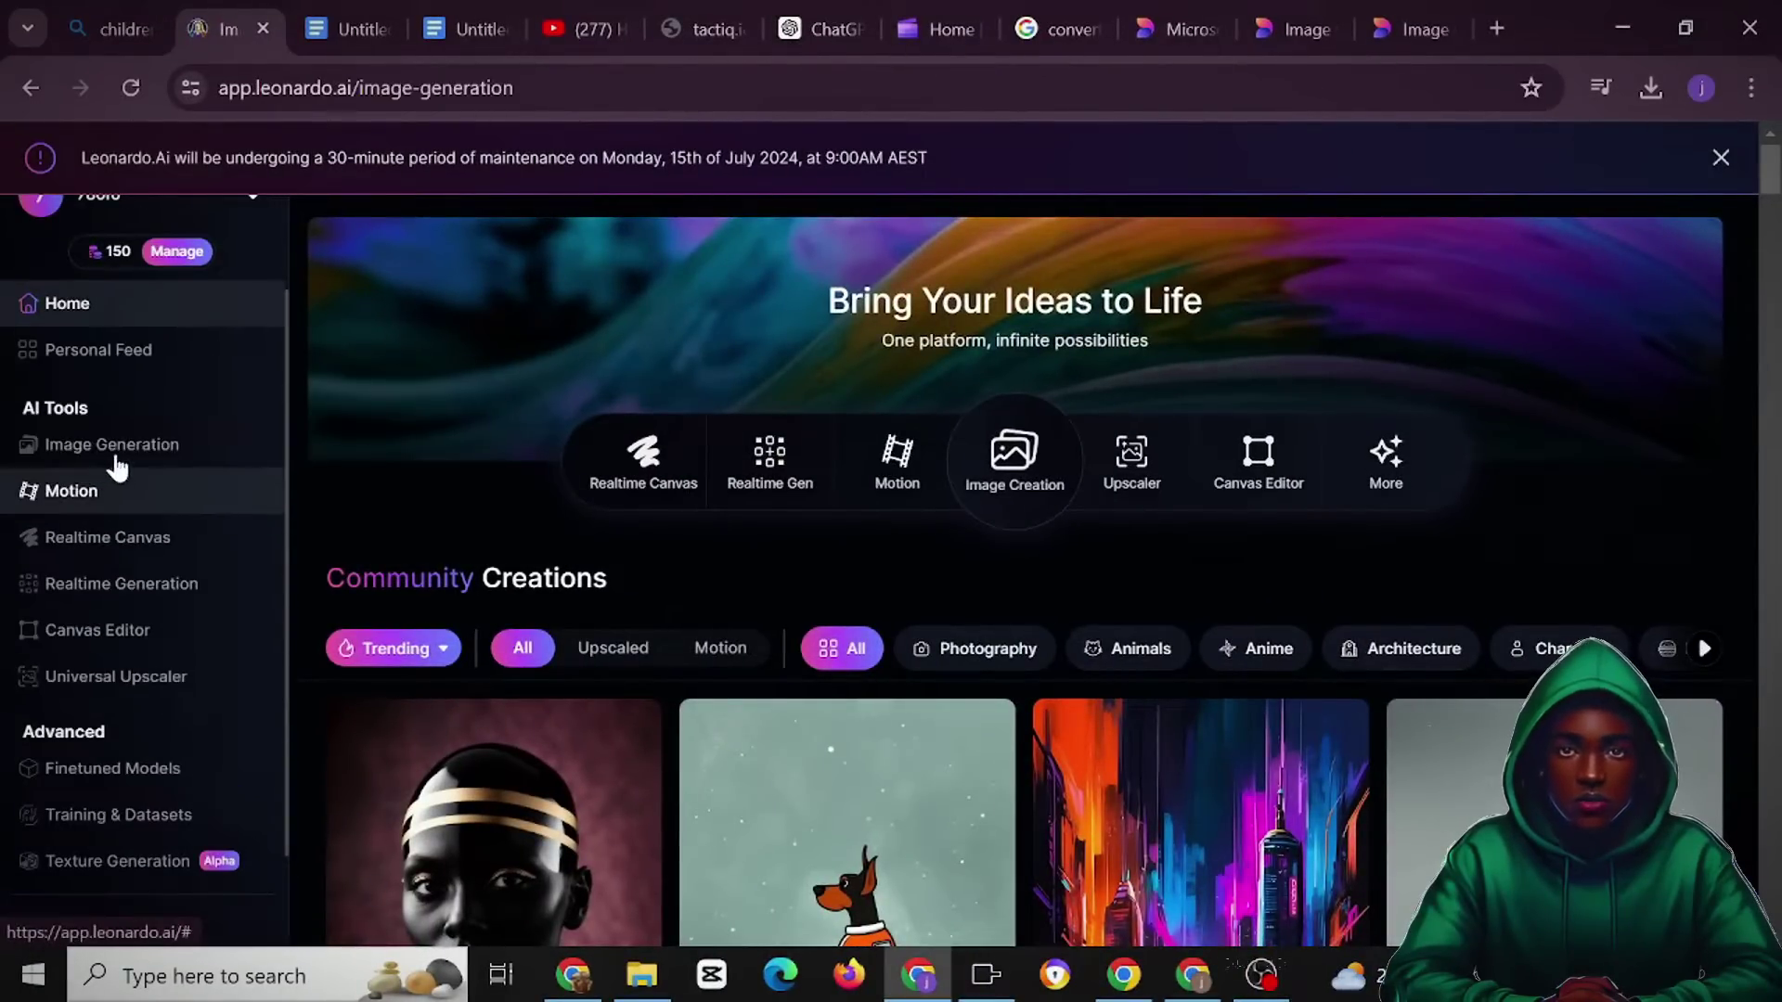
pyautogui.scroll(-2, 121, 464)
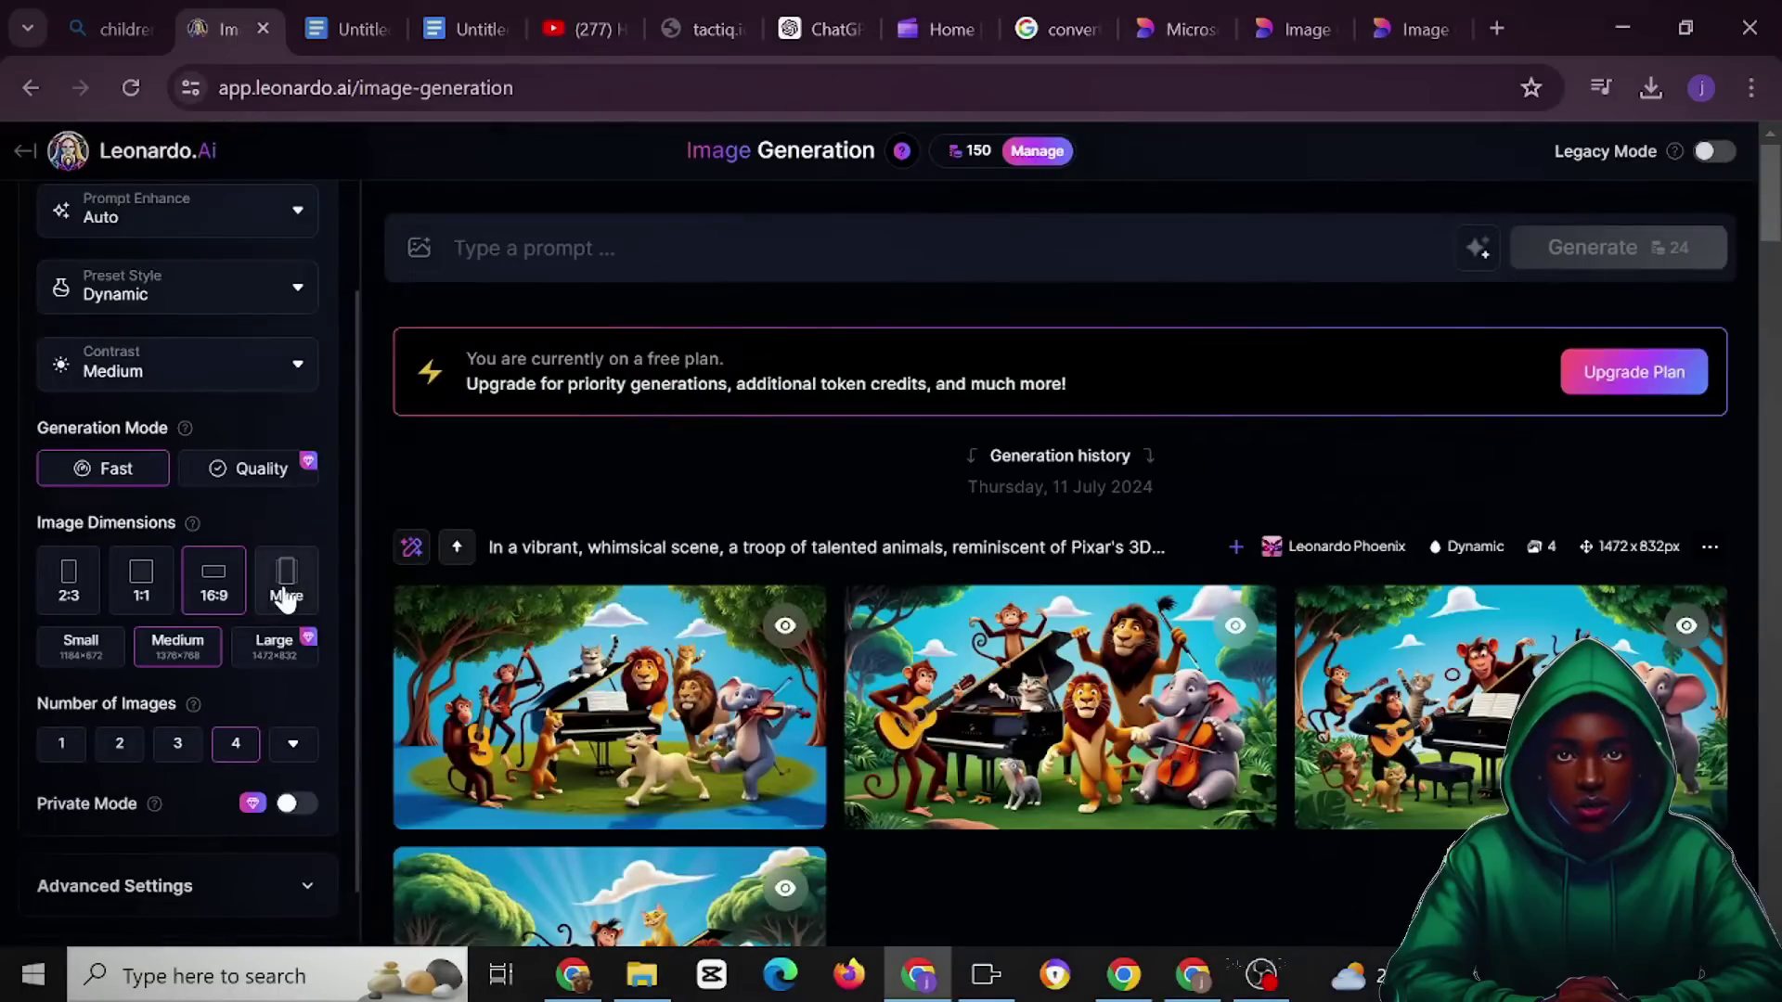
pyautogui.click(286, 595)
pyautogui.click(629, 594)
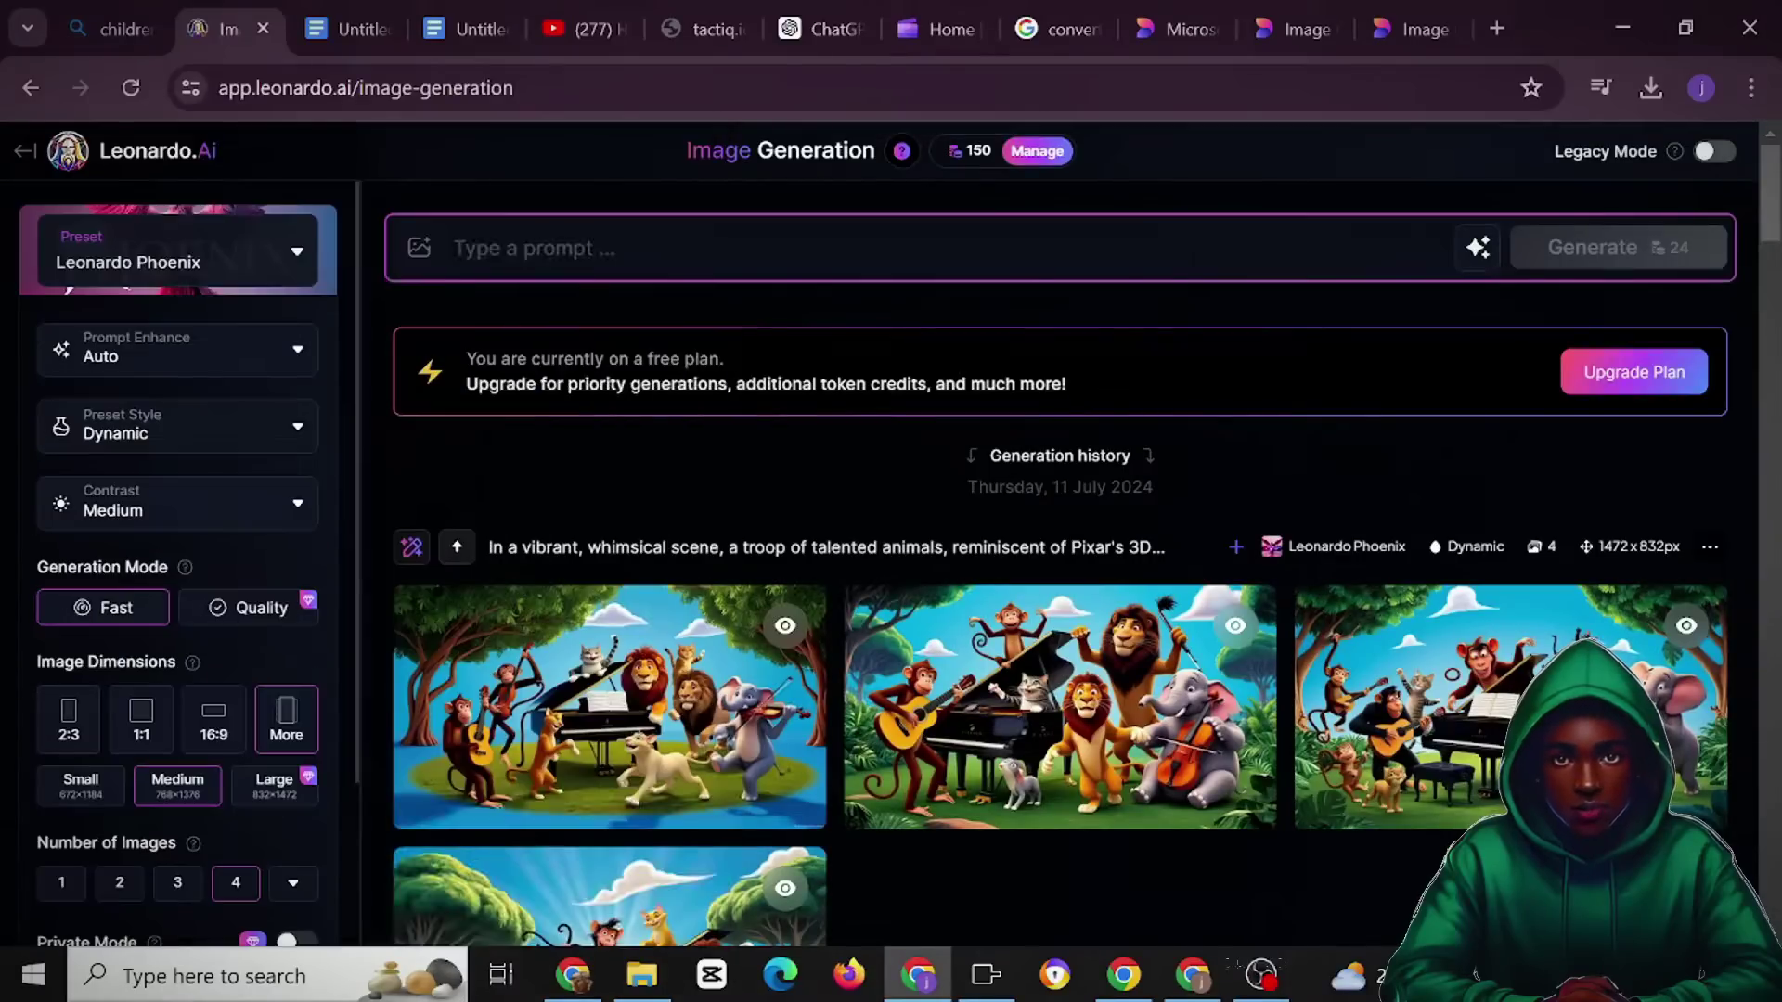
# Generate four images of the Mongol tent scene from the Scene 1 prompt and select that prompt.
pyautogui.write('A grand Mongol tent, decorated with traditional Mongol decorations, is the setting. Genghis Khan, dressed in traditional Mongol attire, is standing at a large table covered with maps. His daughters, dressed in royal garments, stand by his side, listening intently to his strategy.')
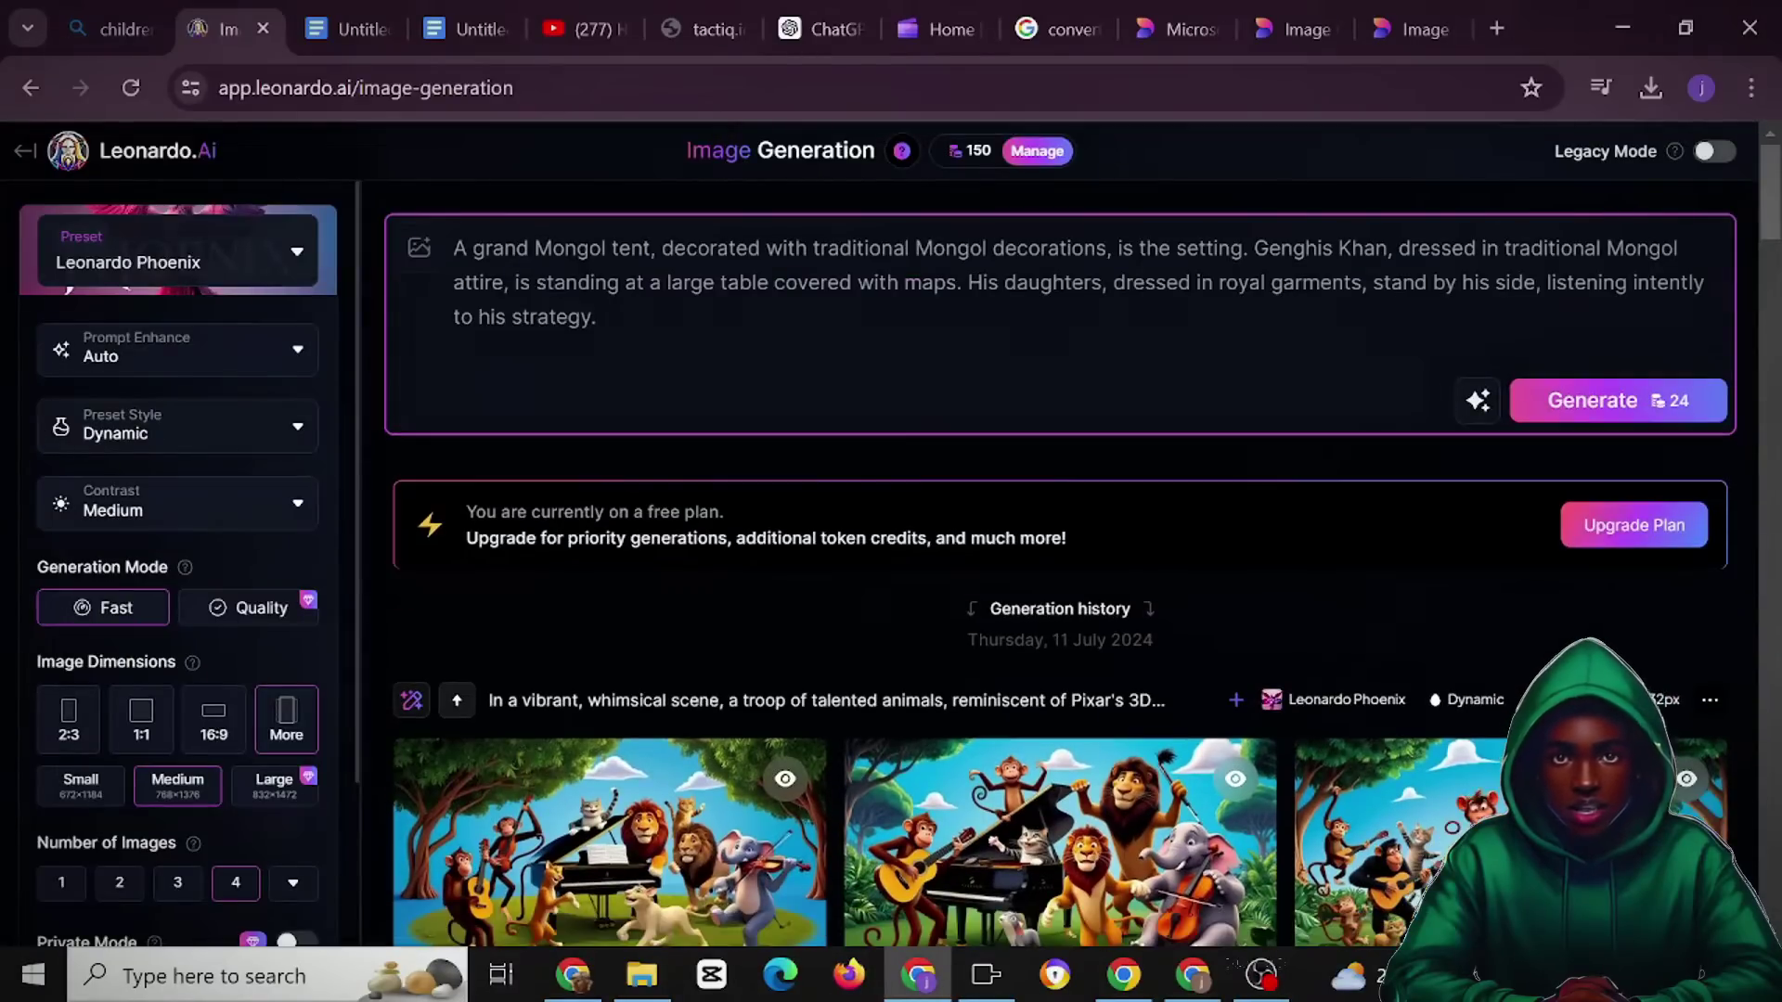
pyautogui.click(1606, 436)
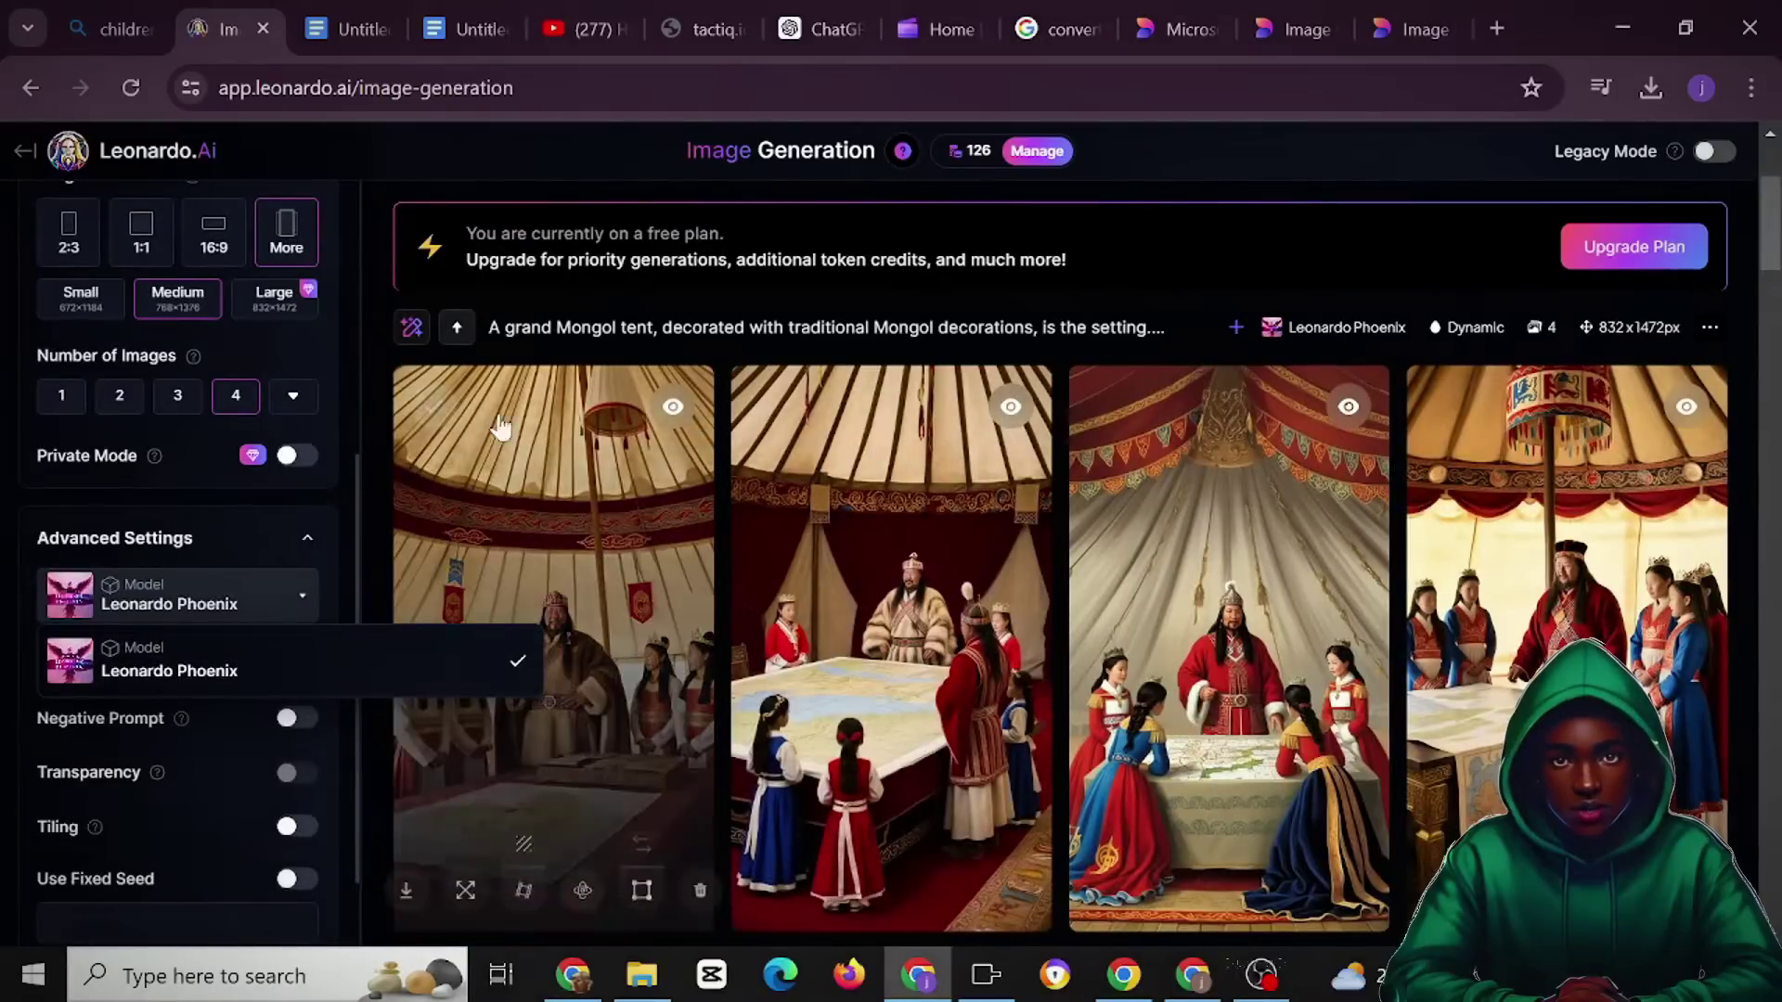
pyautogui.scroll(-2, 1031, 557)
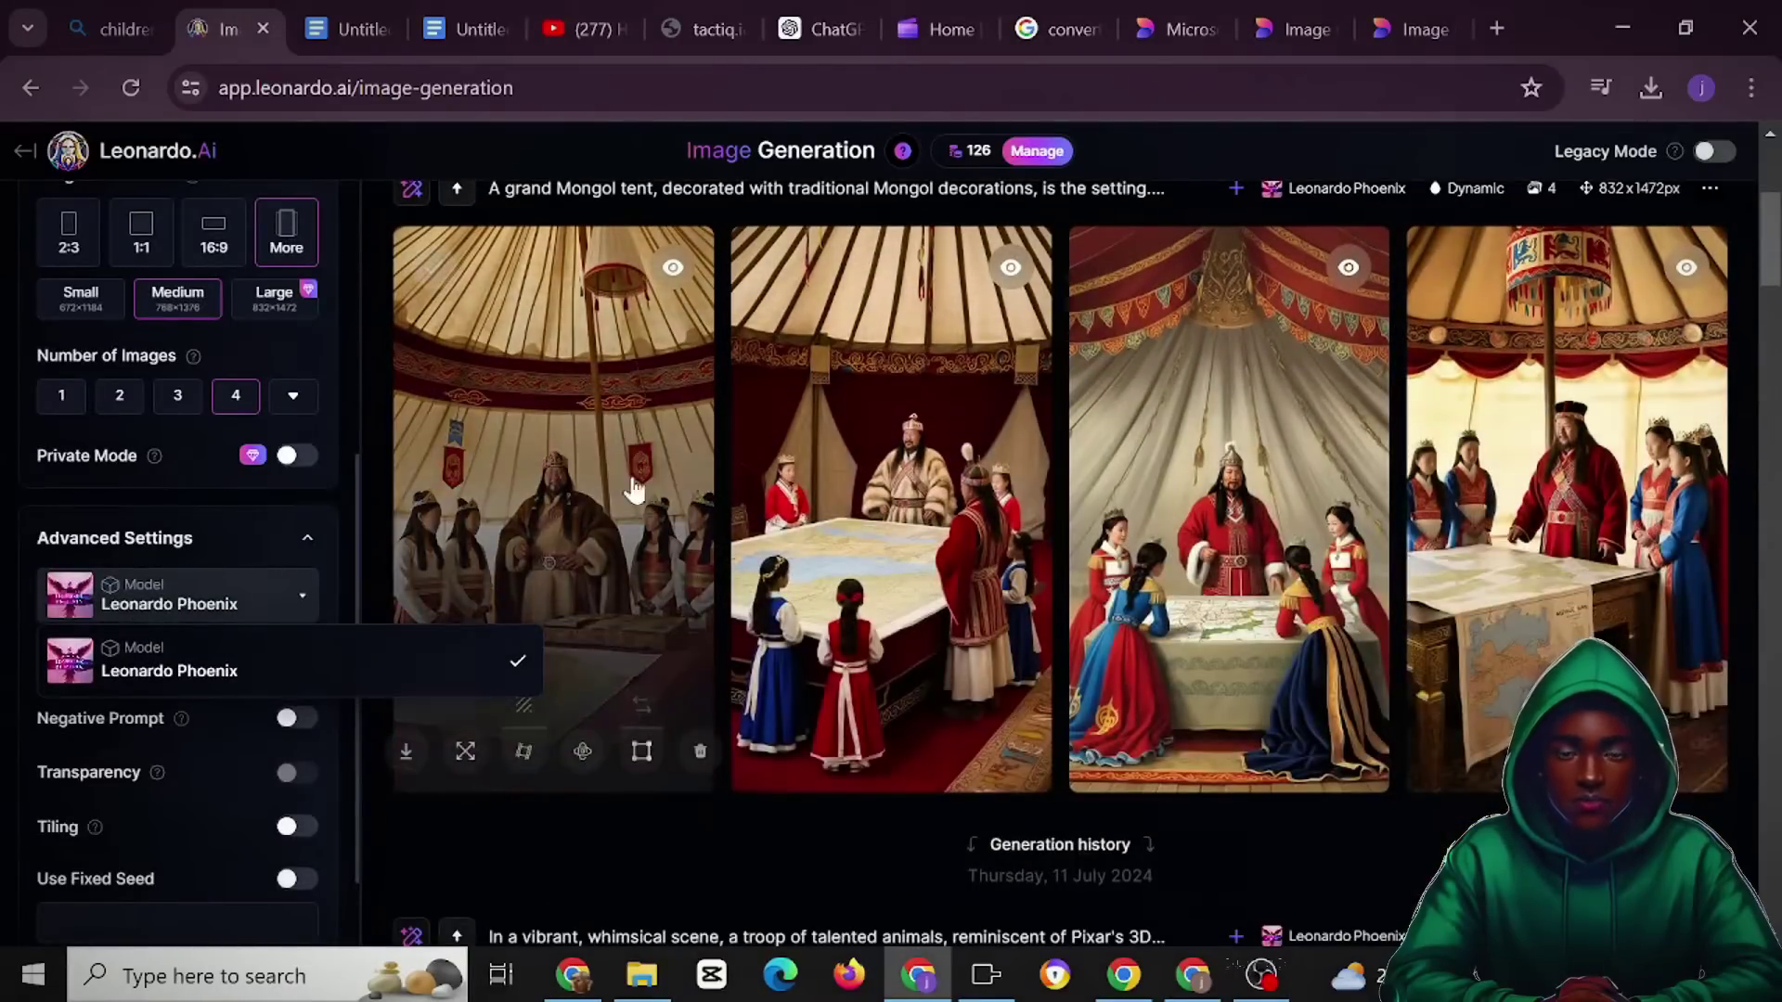
pyautogui.scroll(5, 1062, 501)
pyautogui.moveTo(599, 316); pyautogui.dragTo(453, 247)
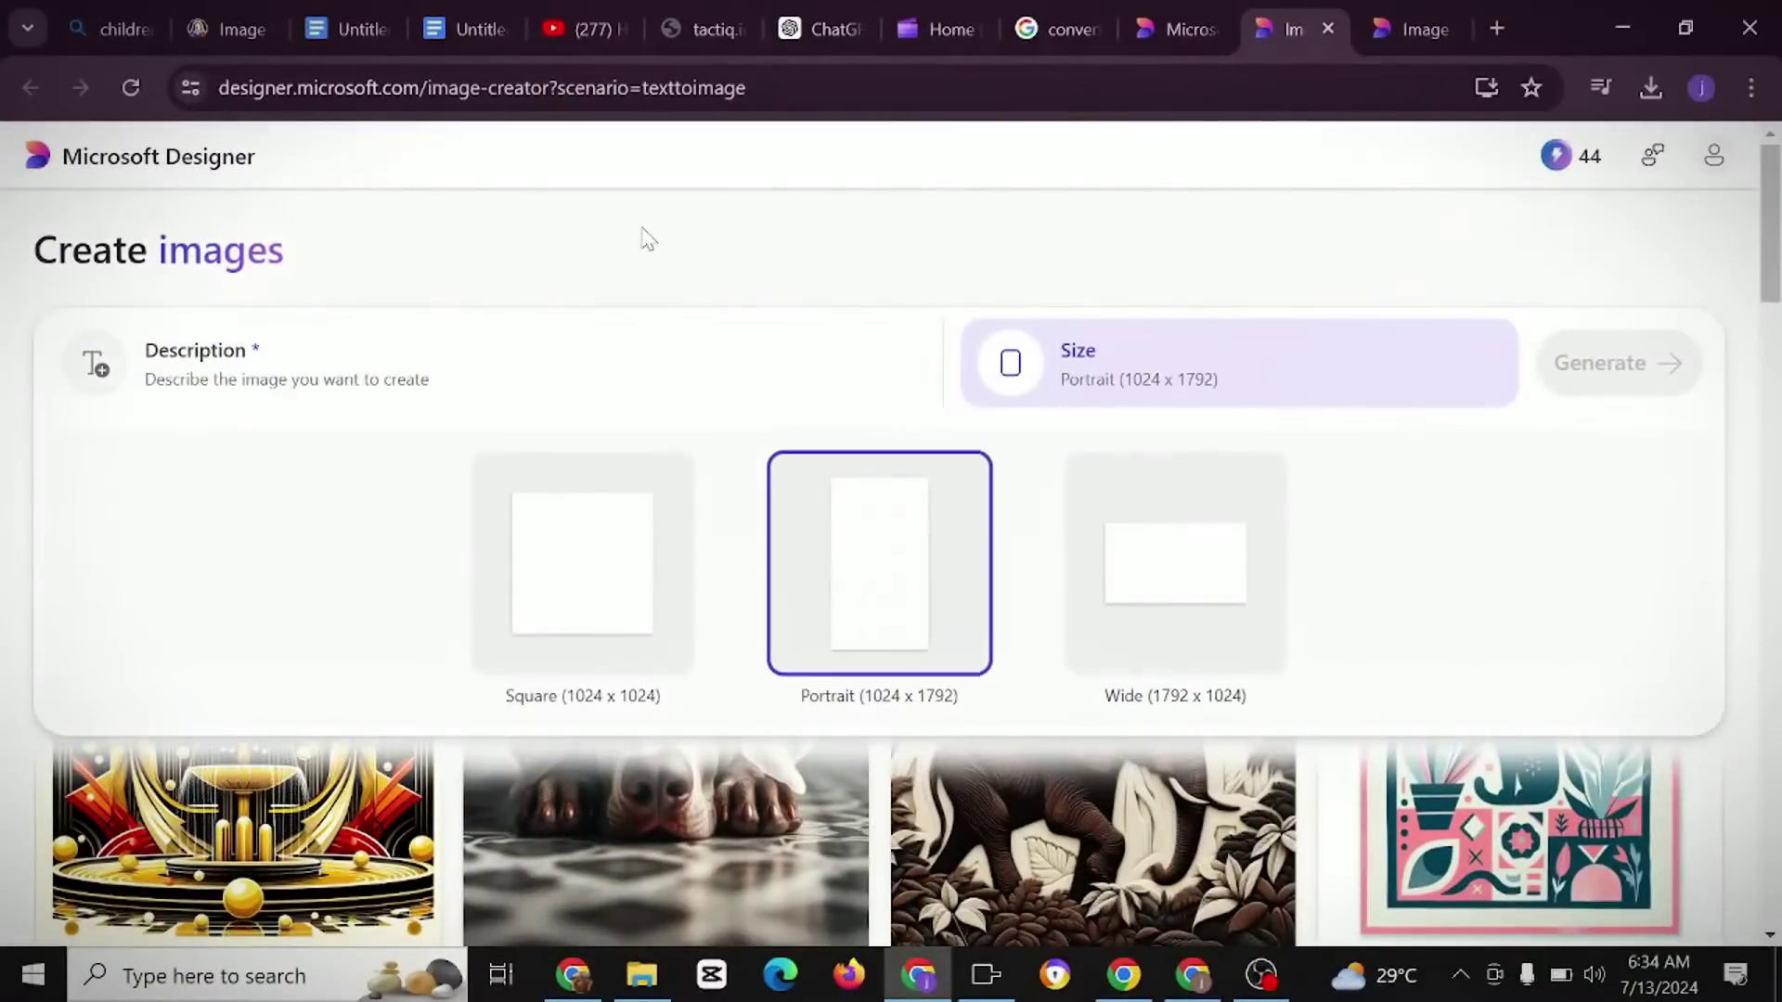
# Set the Designer image size to Portrait (1024 x 1792) and browse the generated tent portraits.
pyautogui.click(584, 250)
pyautogui.click(1169, 381)
pyautogui.scroll(-1, 825, 548)
pyautogui.scroll(-2, 831, 576)
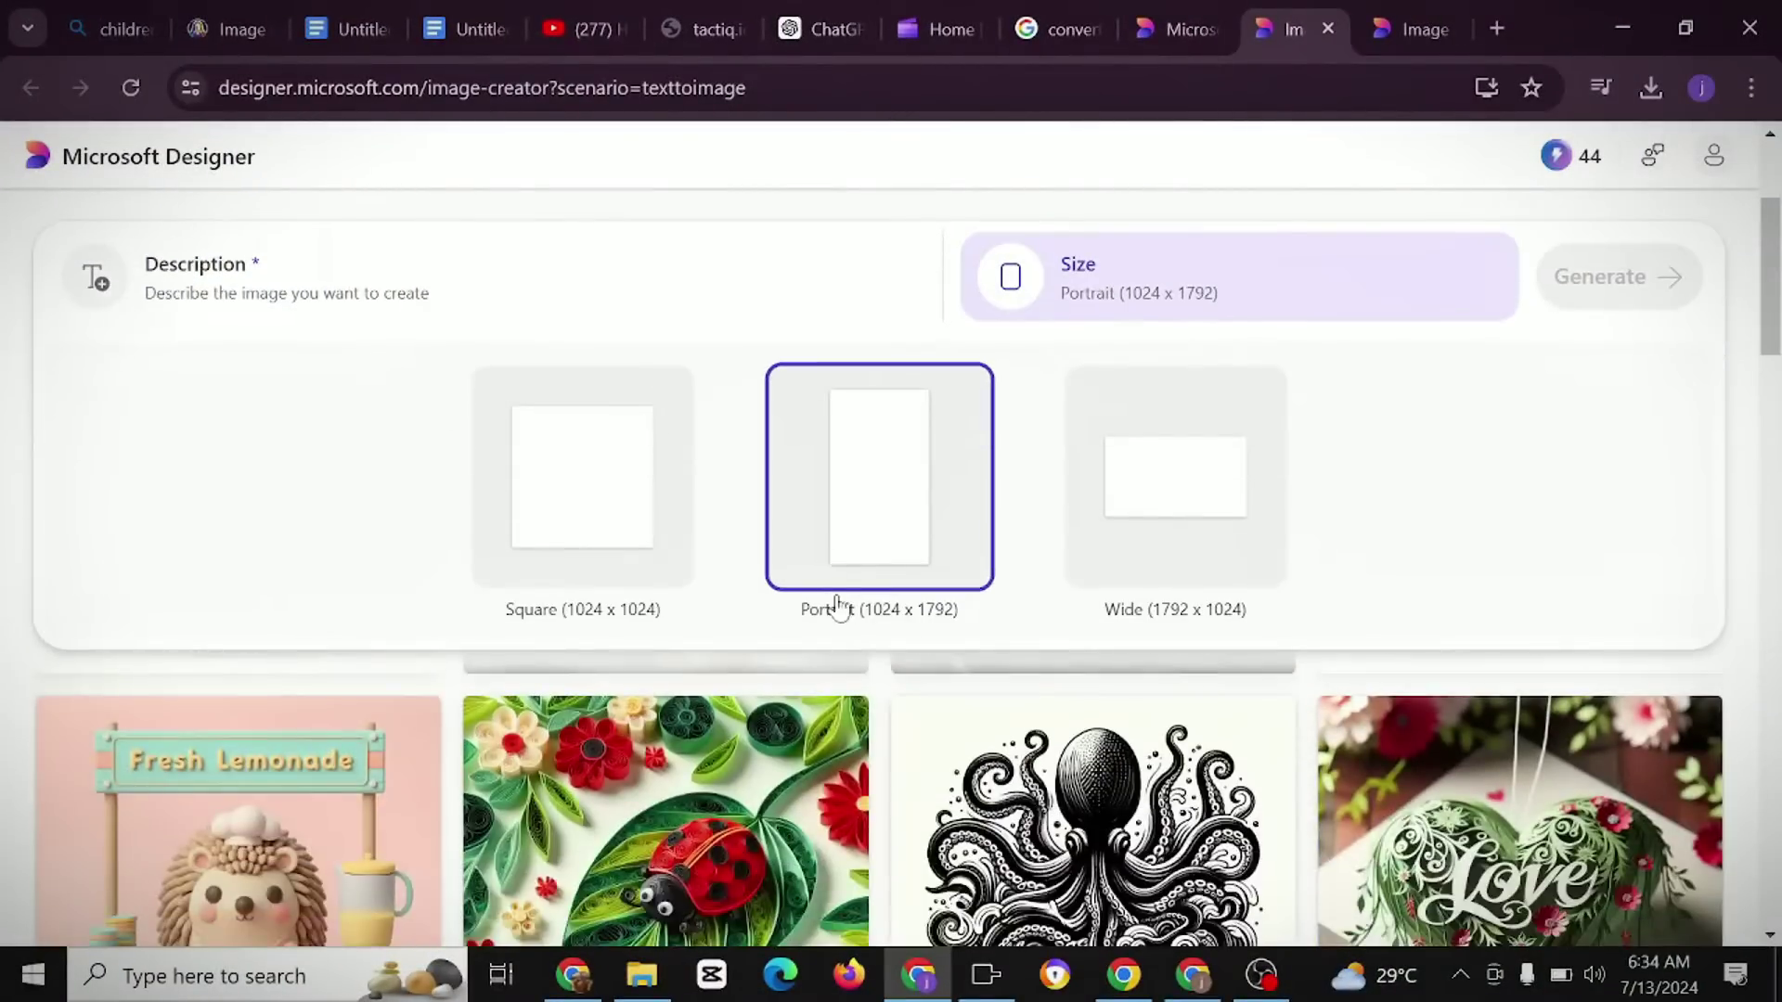
pyautogui.scroll(3, 1218, 436)
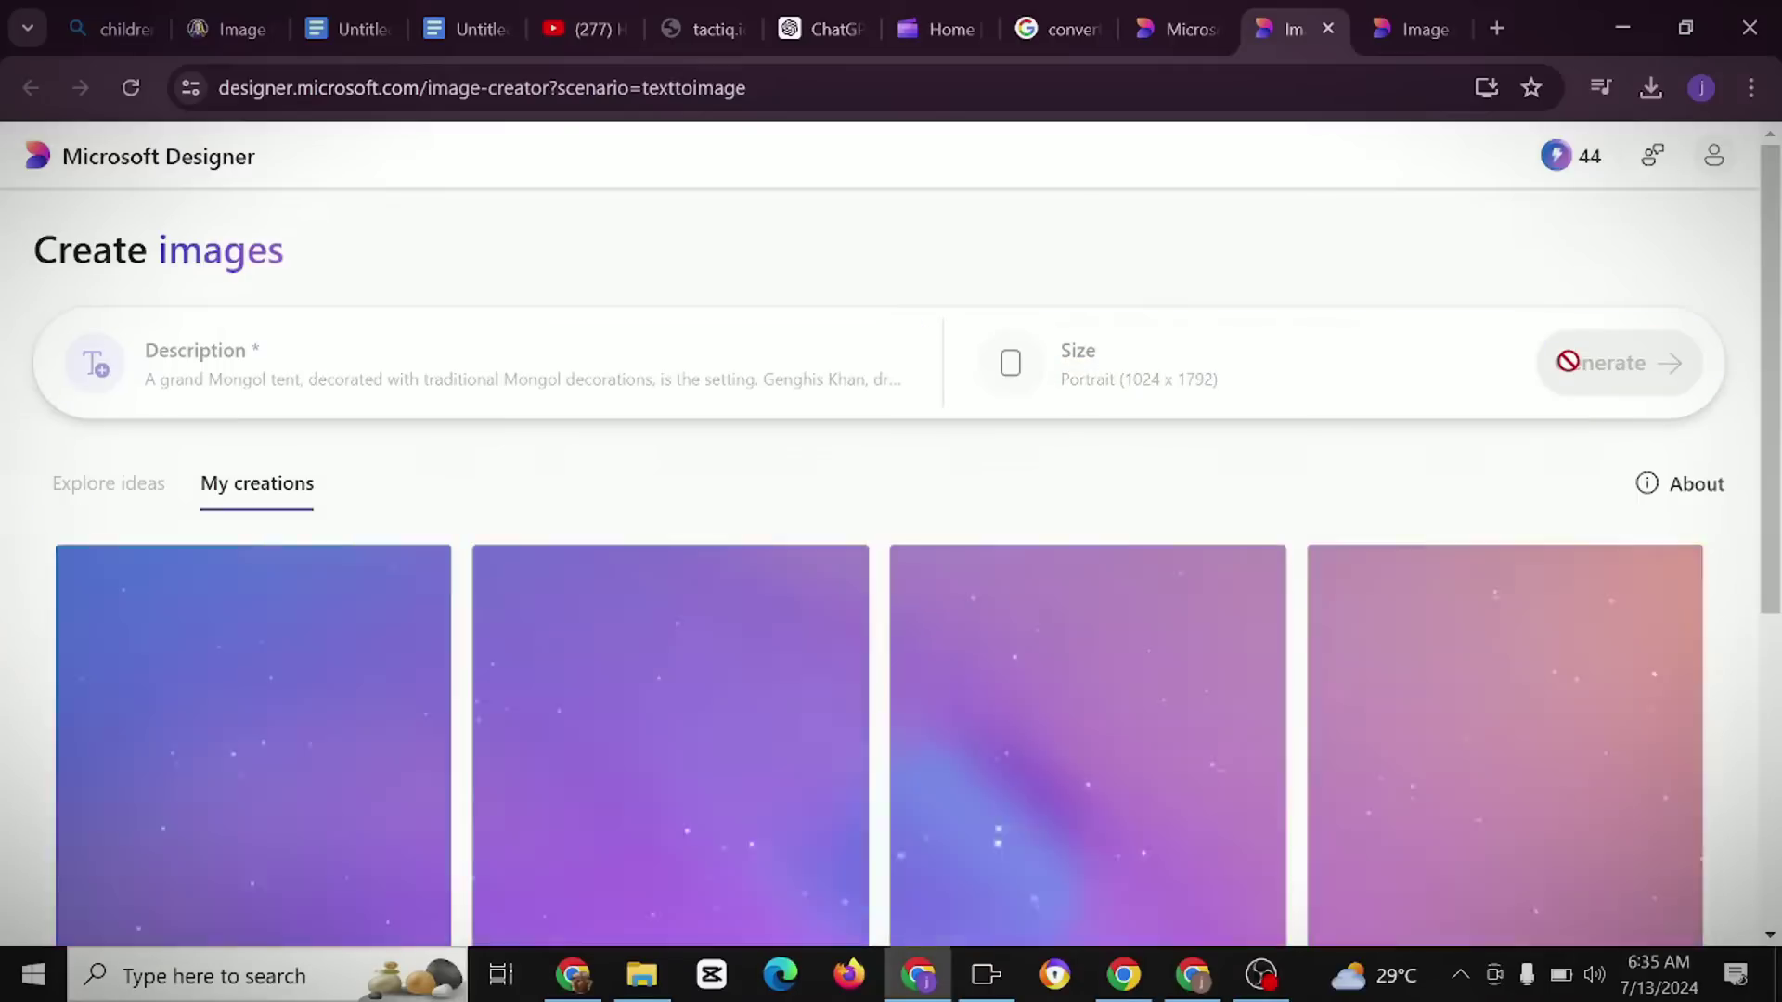
pyautogui.scroll(-2, 1316, 547)
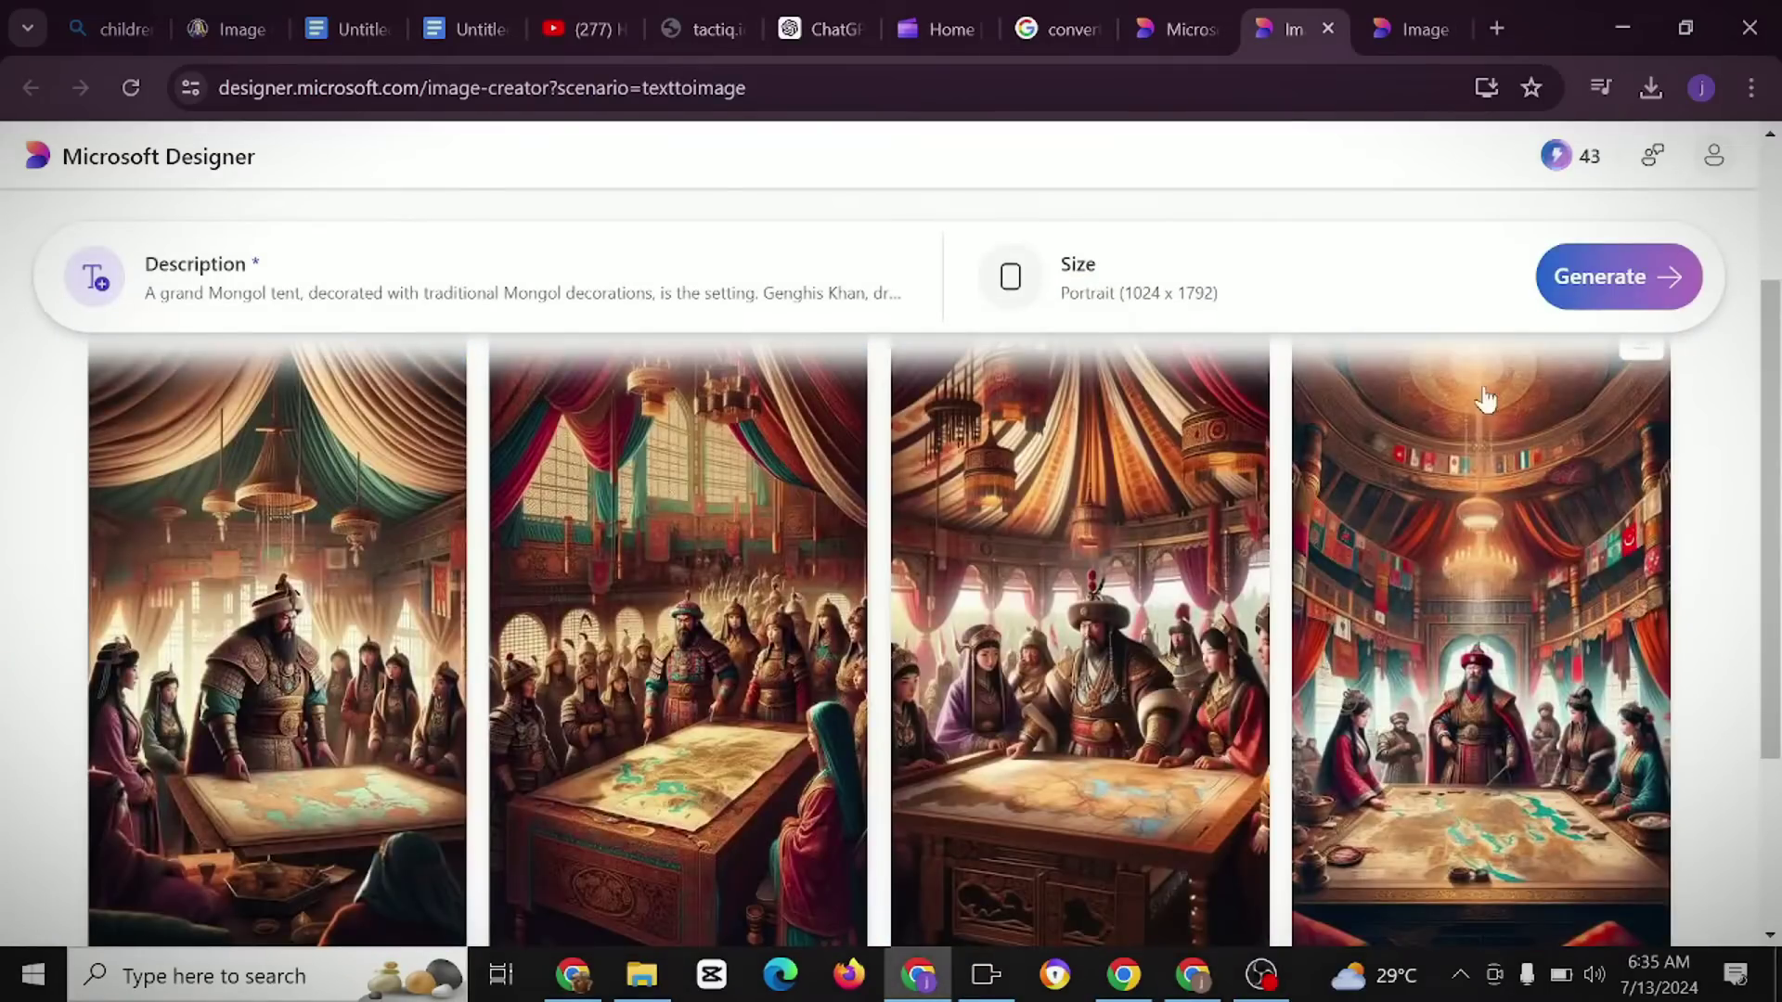
pyautogui.scroll(-2, 1044, 787)
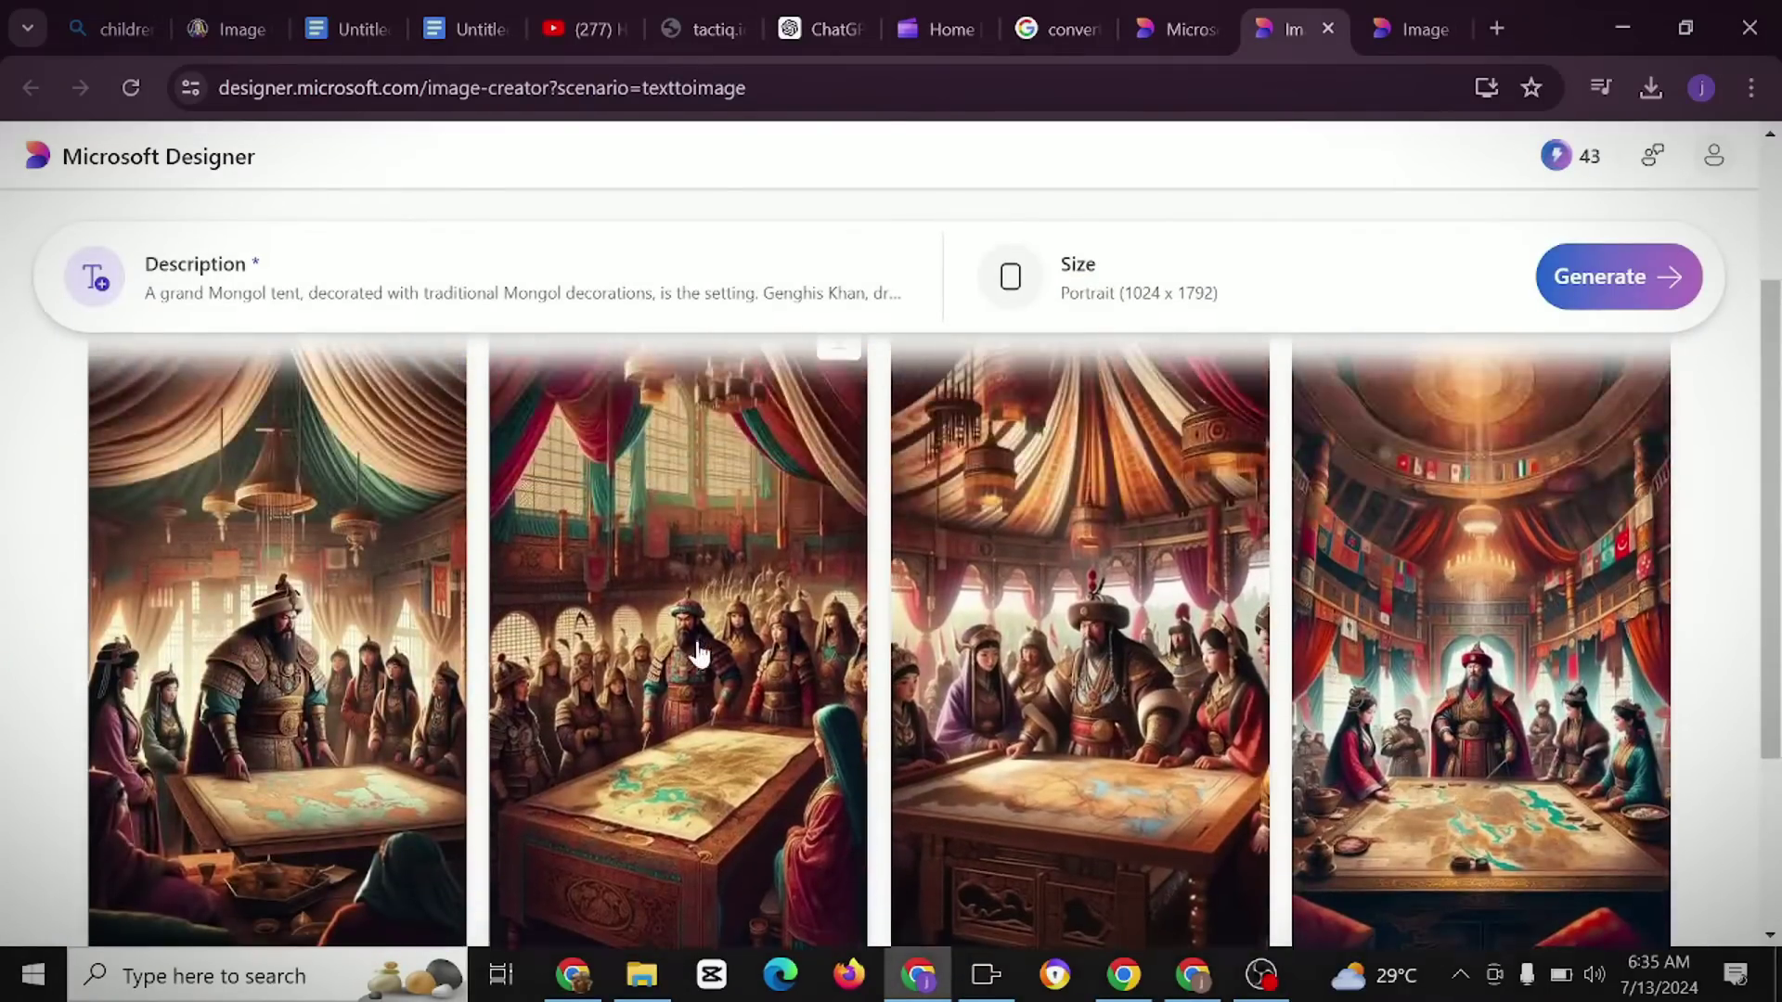
# Open one Genghis Khan tent portrait and download it as Designer.jpeg.
pyautogui.click(693, 636)
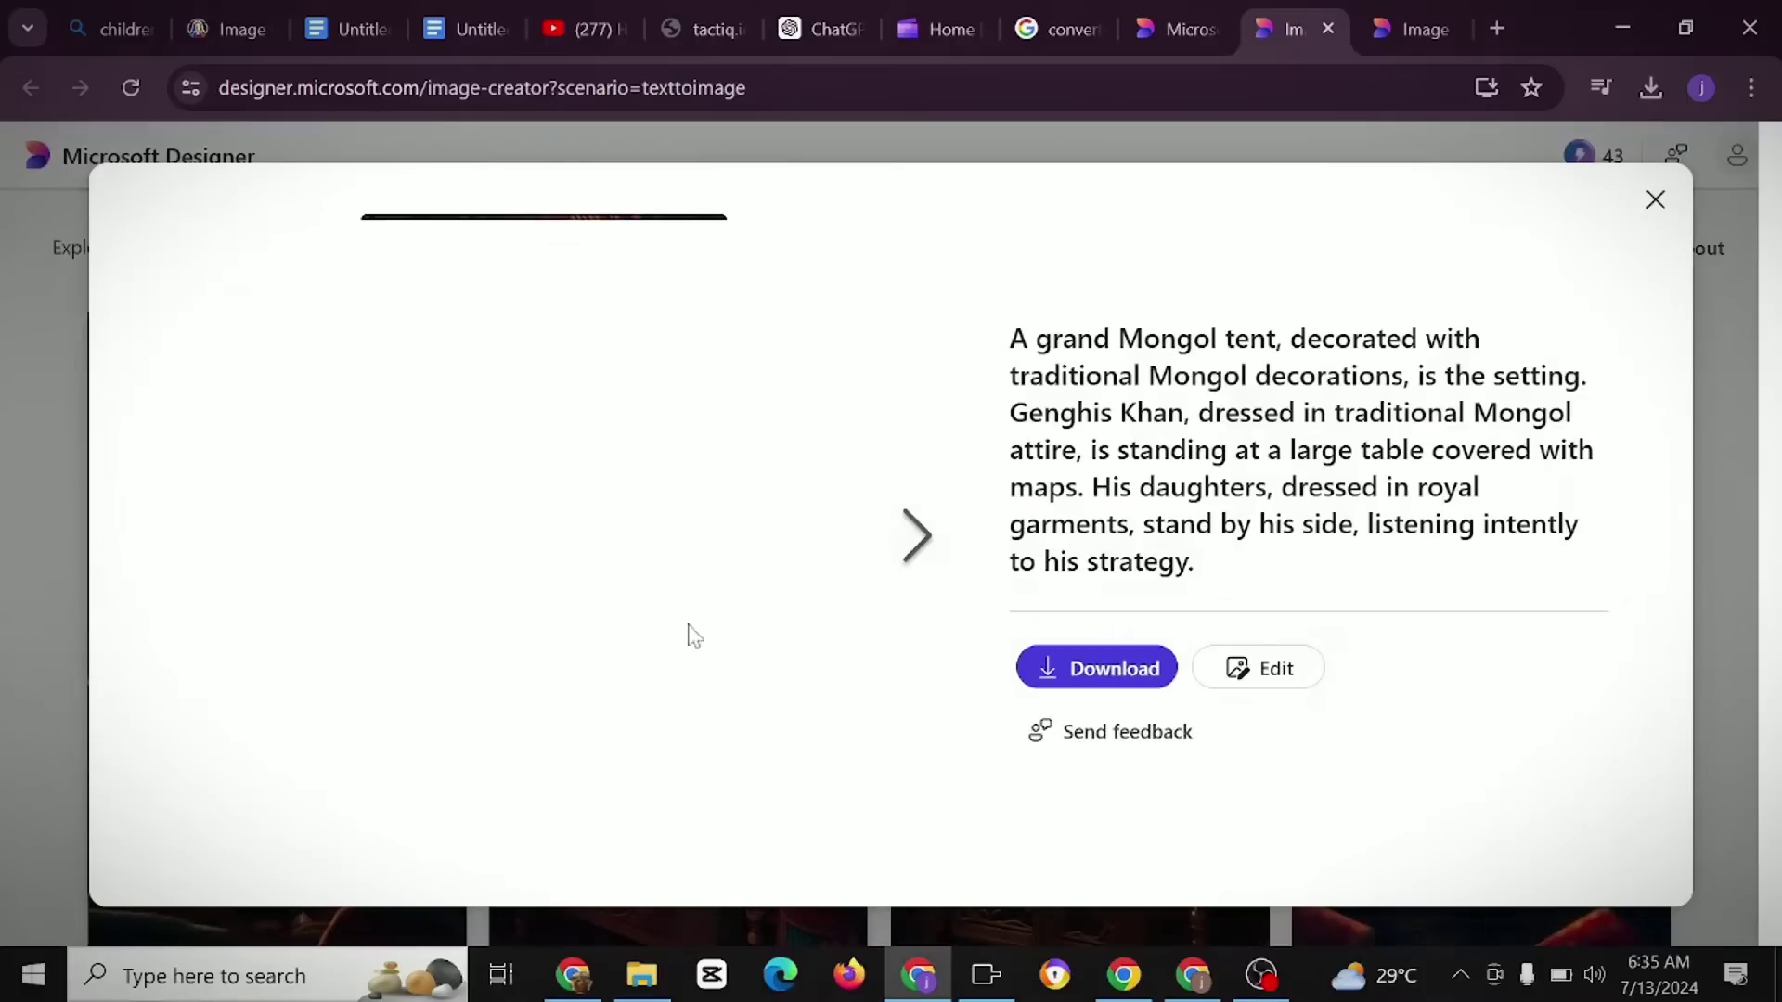
pyautogui.click(1096, 668)
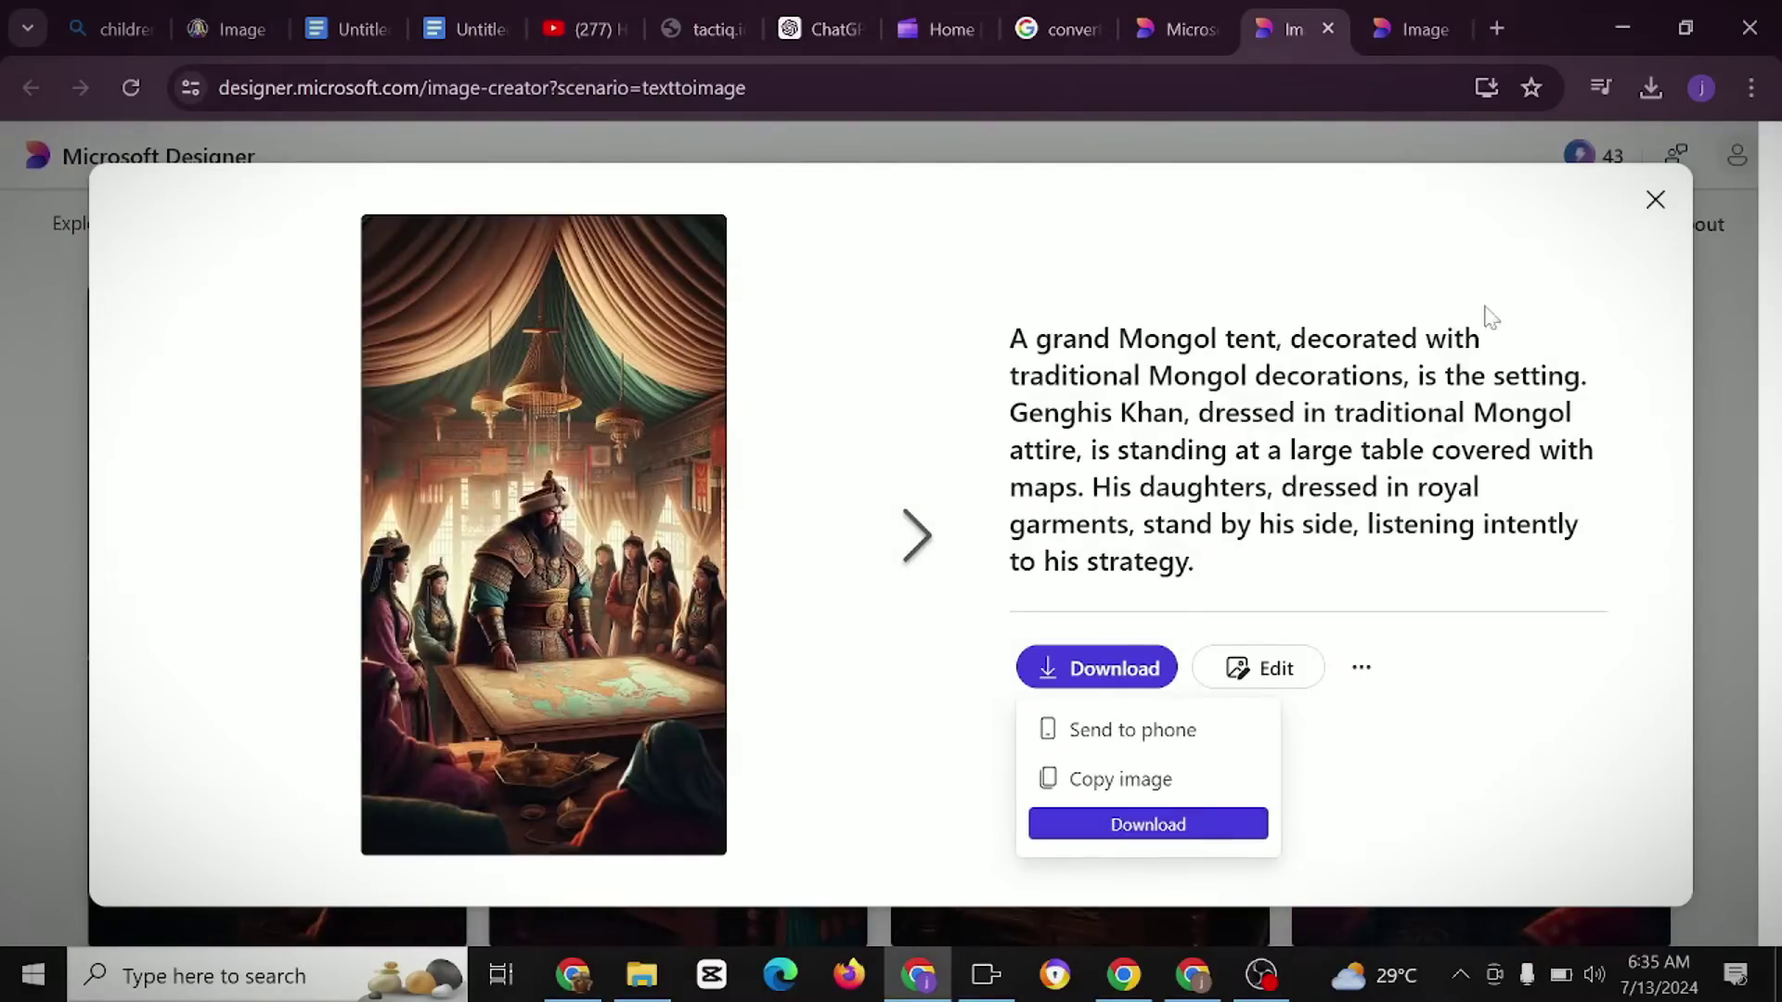
pyautogui.click(1653, 206)
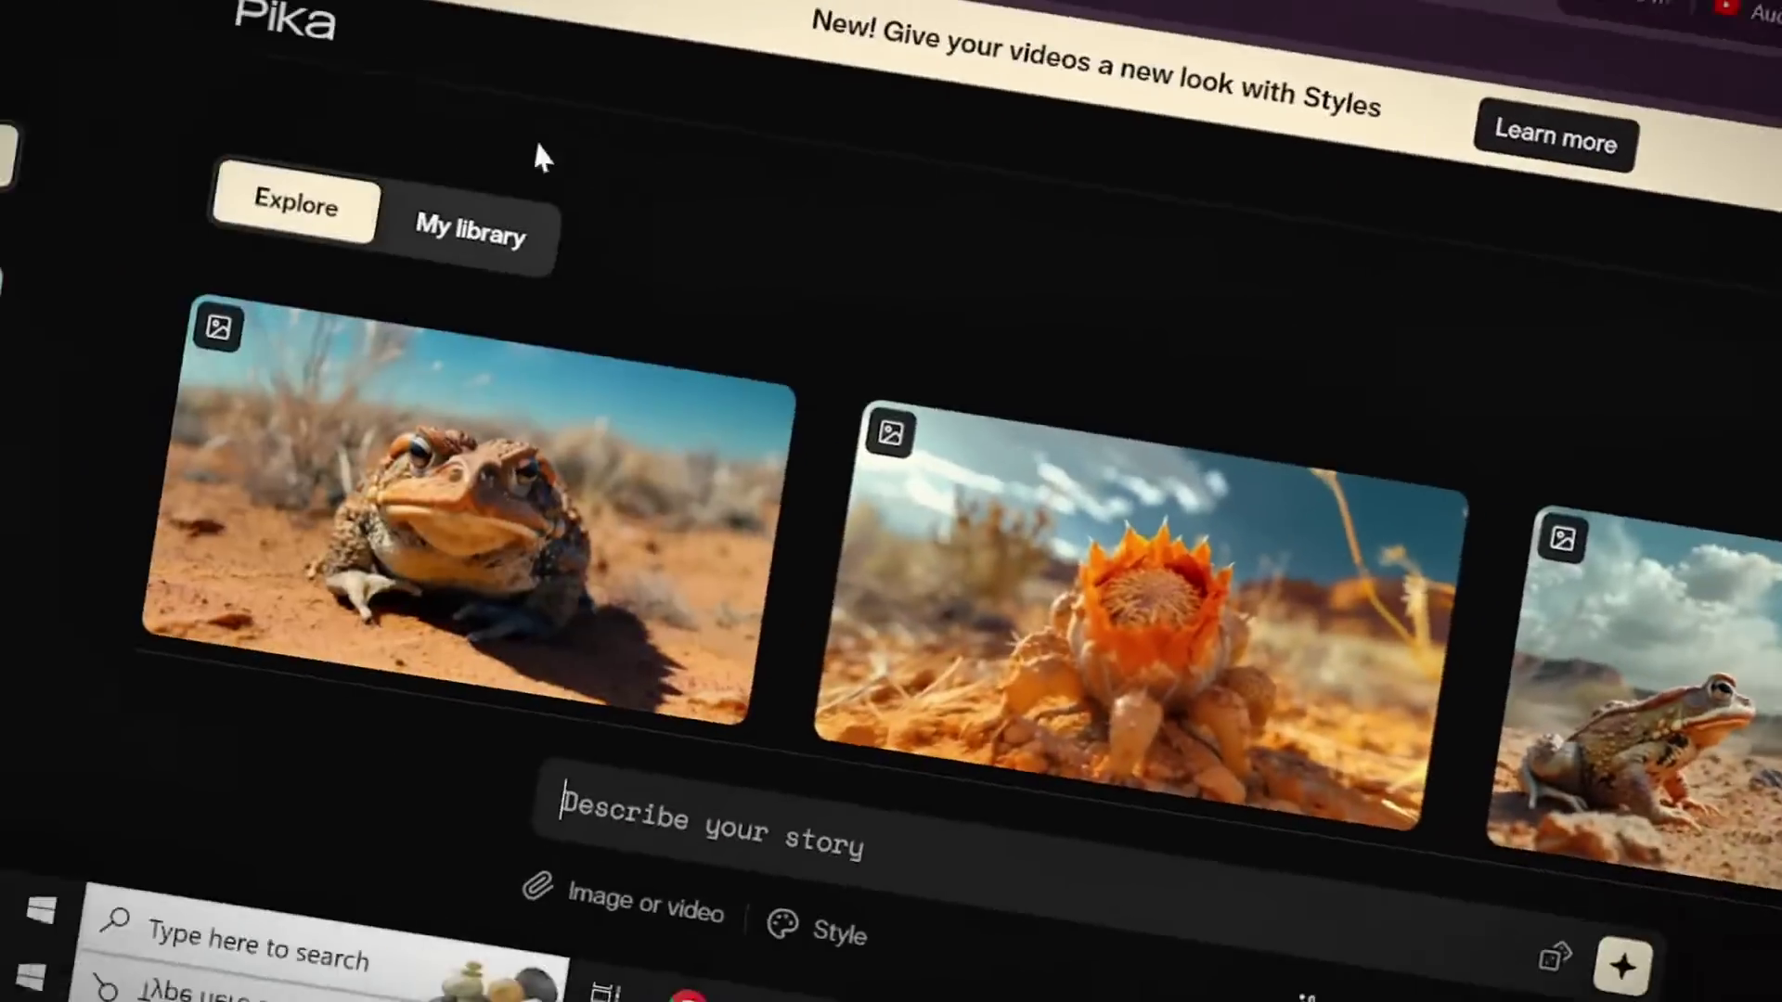
# Set Pixabay's search category to Music, then move to the YouTube Studio audio library.
pyautogui.moveTo(738, 514)
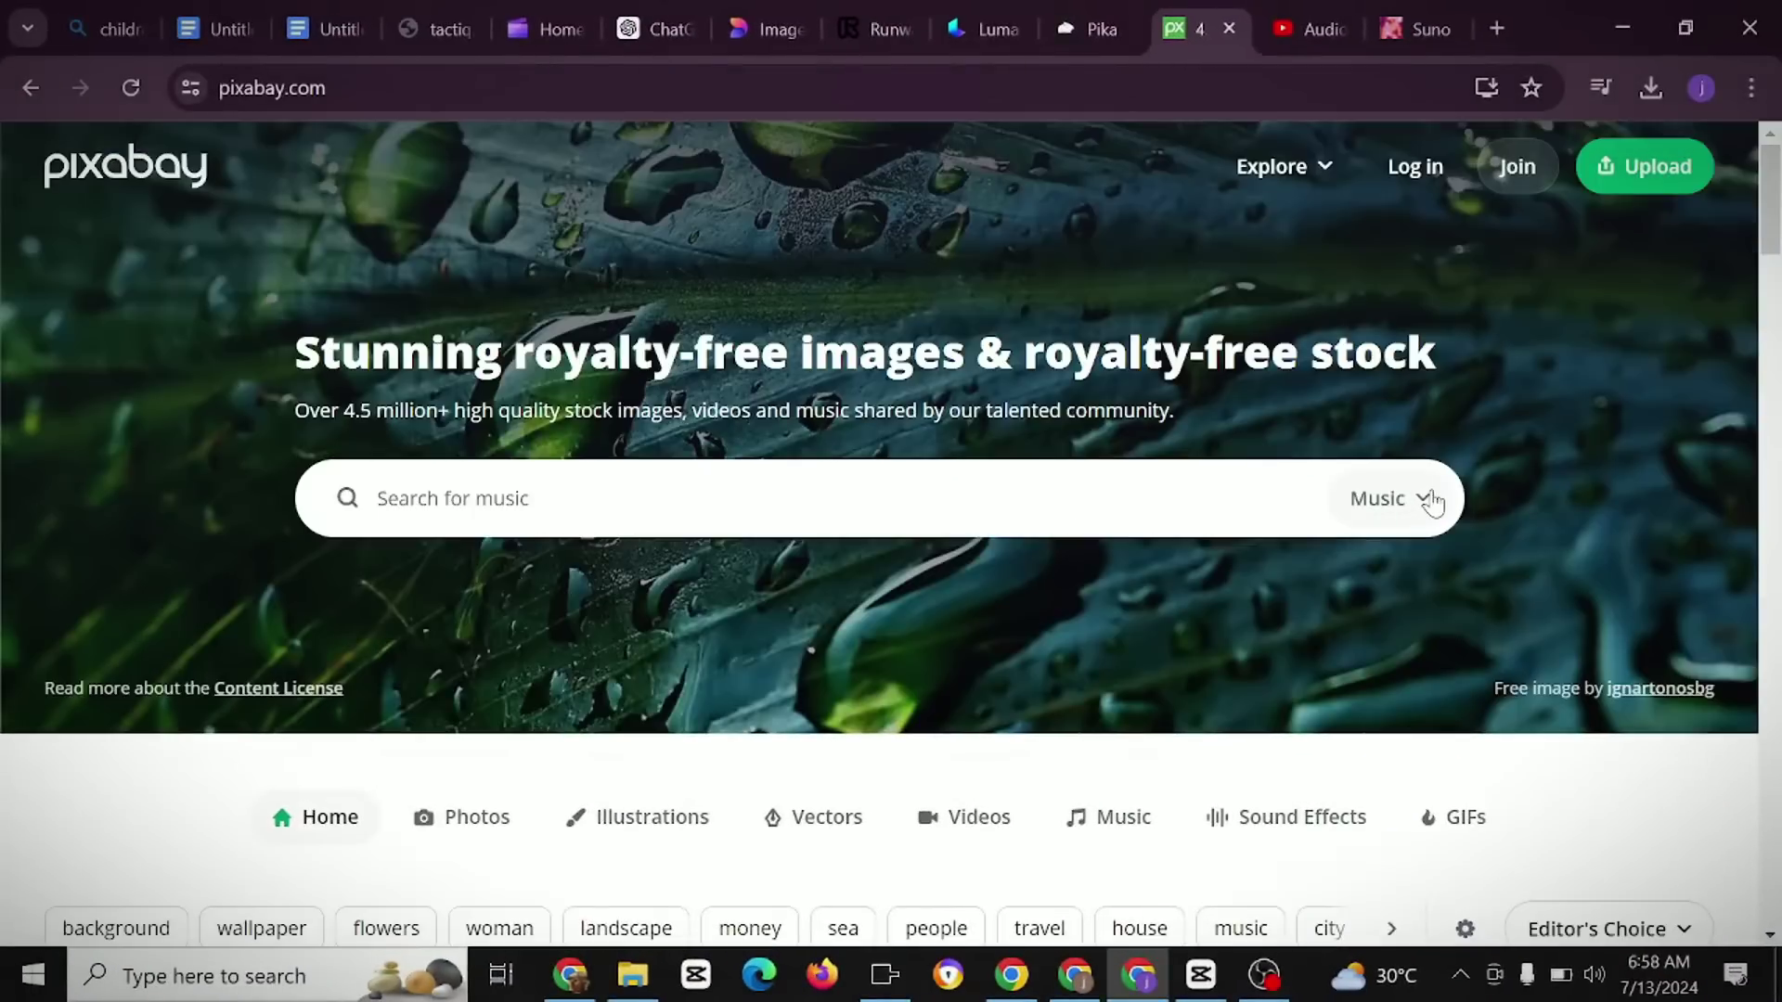
pyautogui.click(1430, 499)
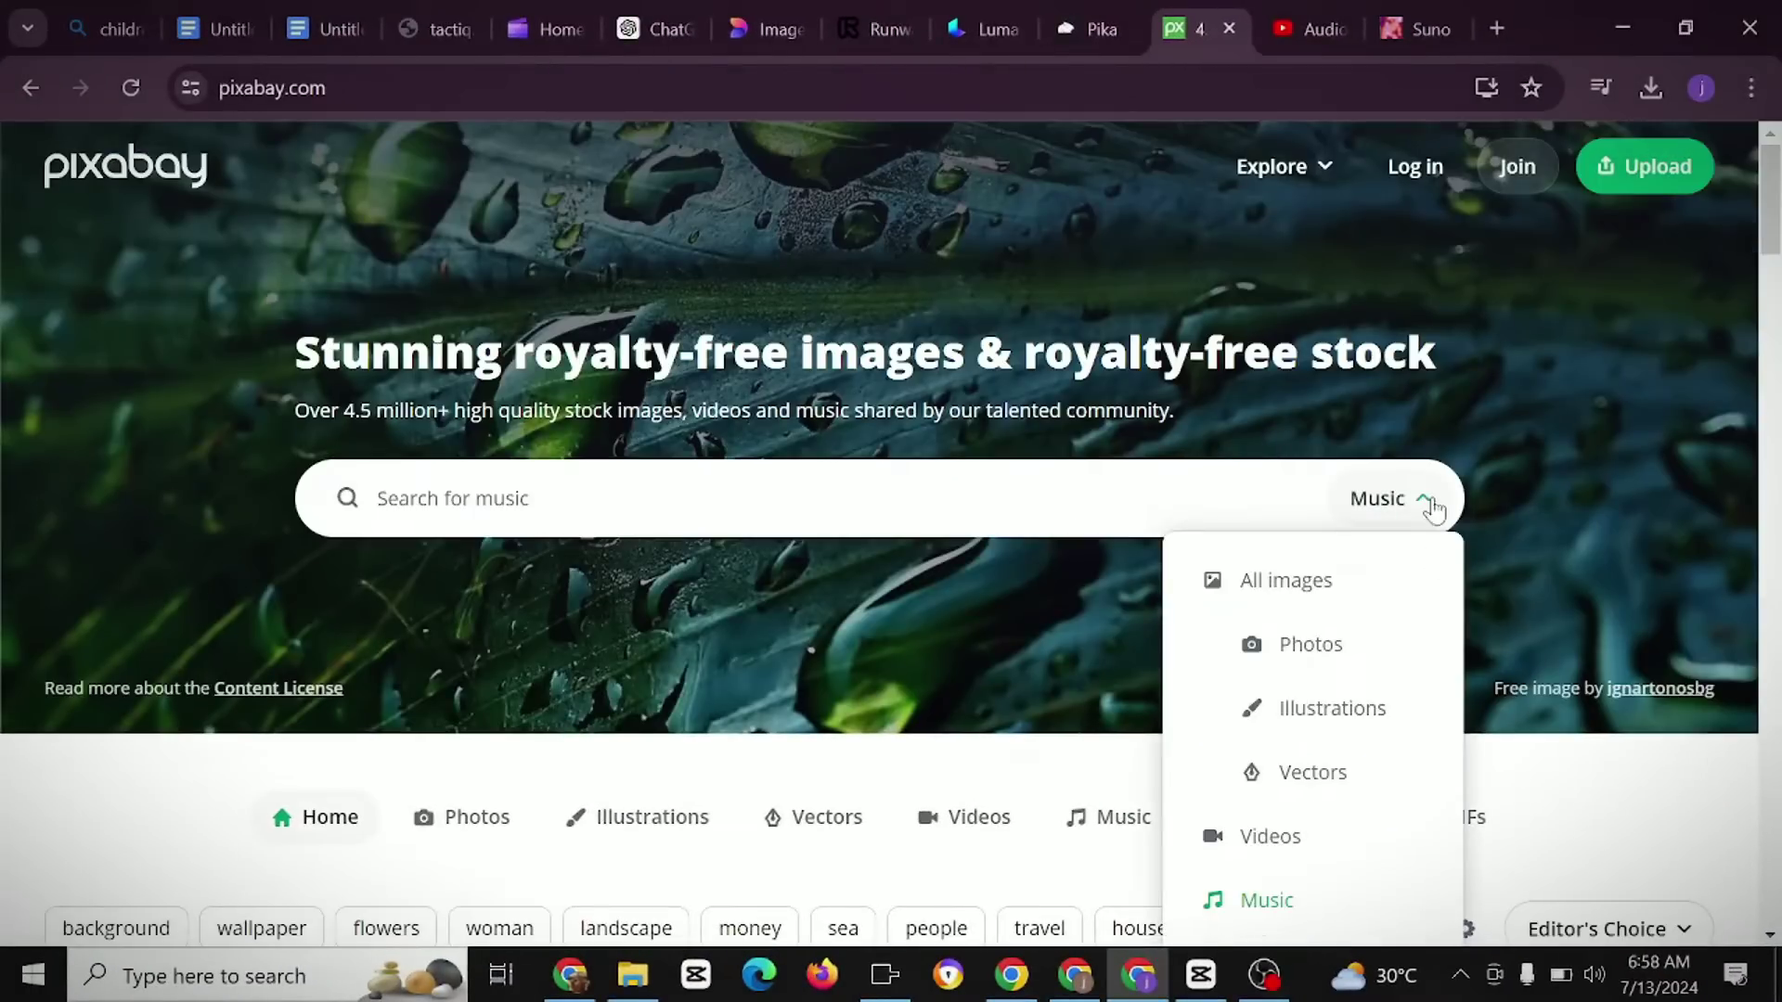
pyautogui.scroll(-1, 1371, 757)
pyautogui.click(1292, 753)
pyautogui.scroll(-4, 889, 608)
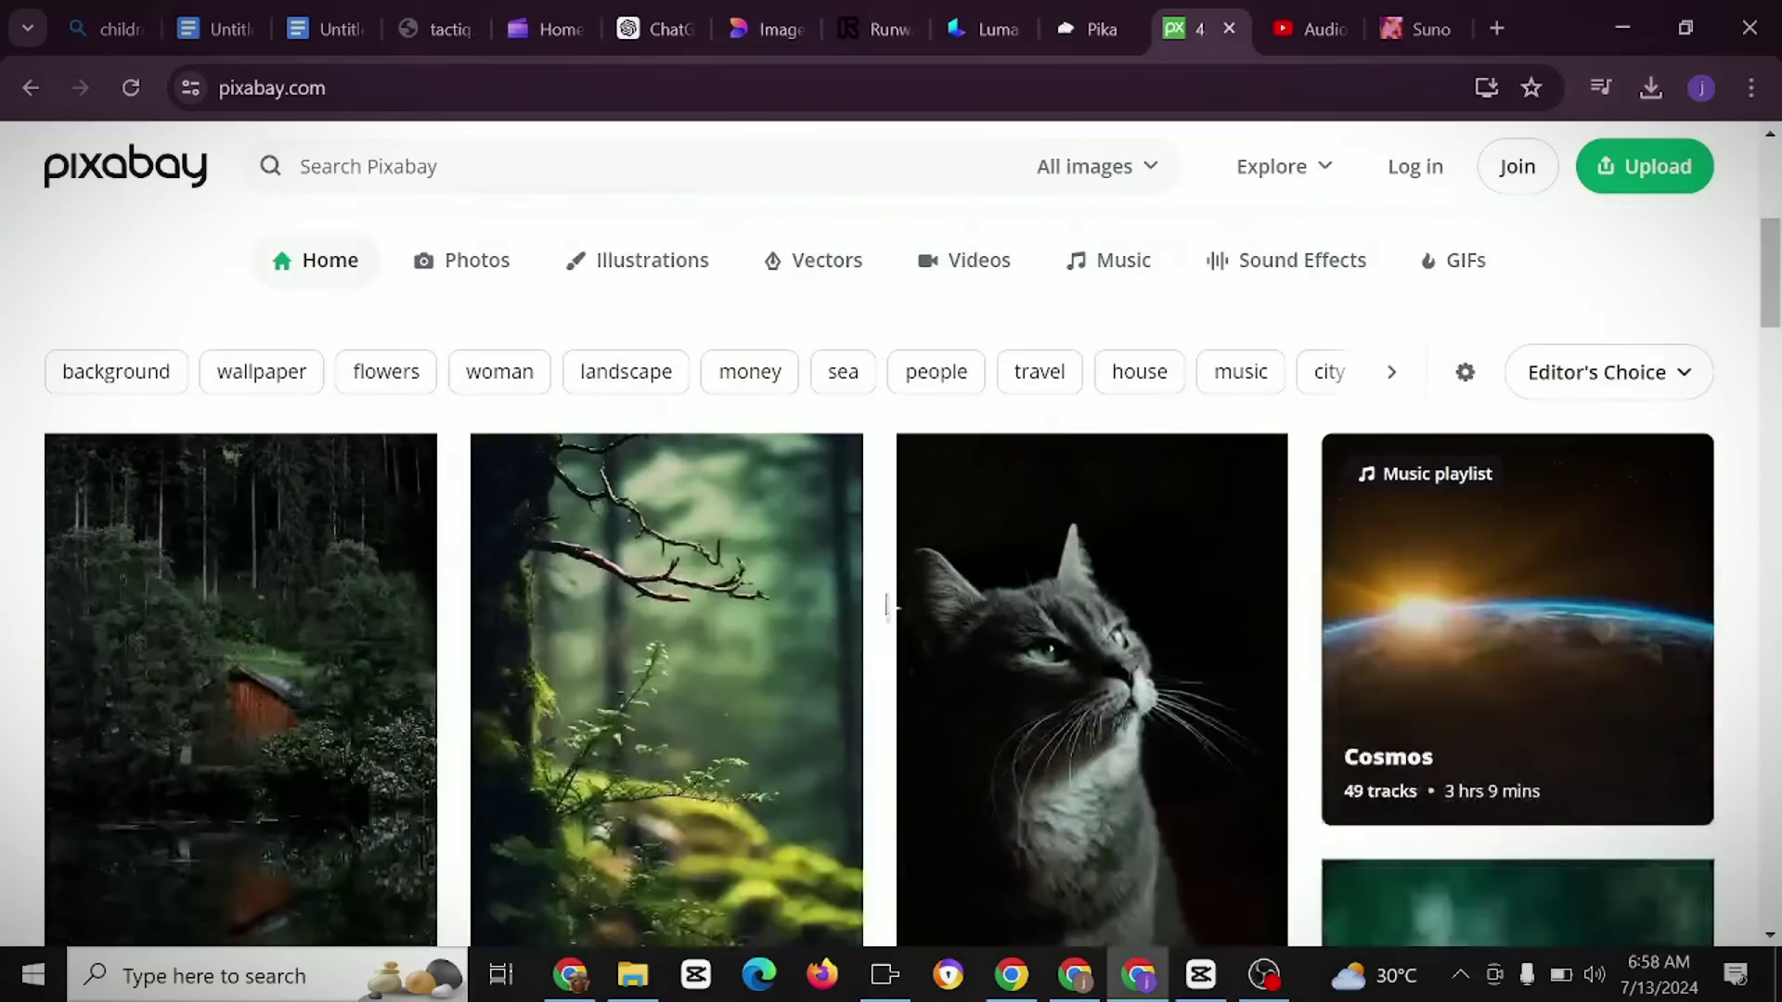
pyautogui.scroll(4, 1043, 401)
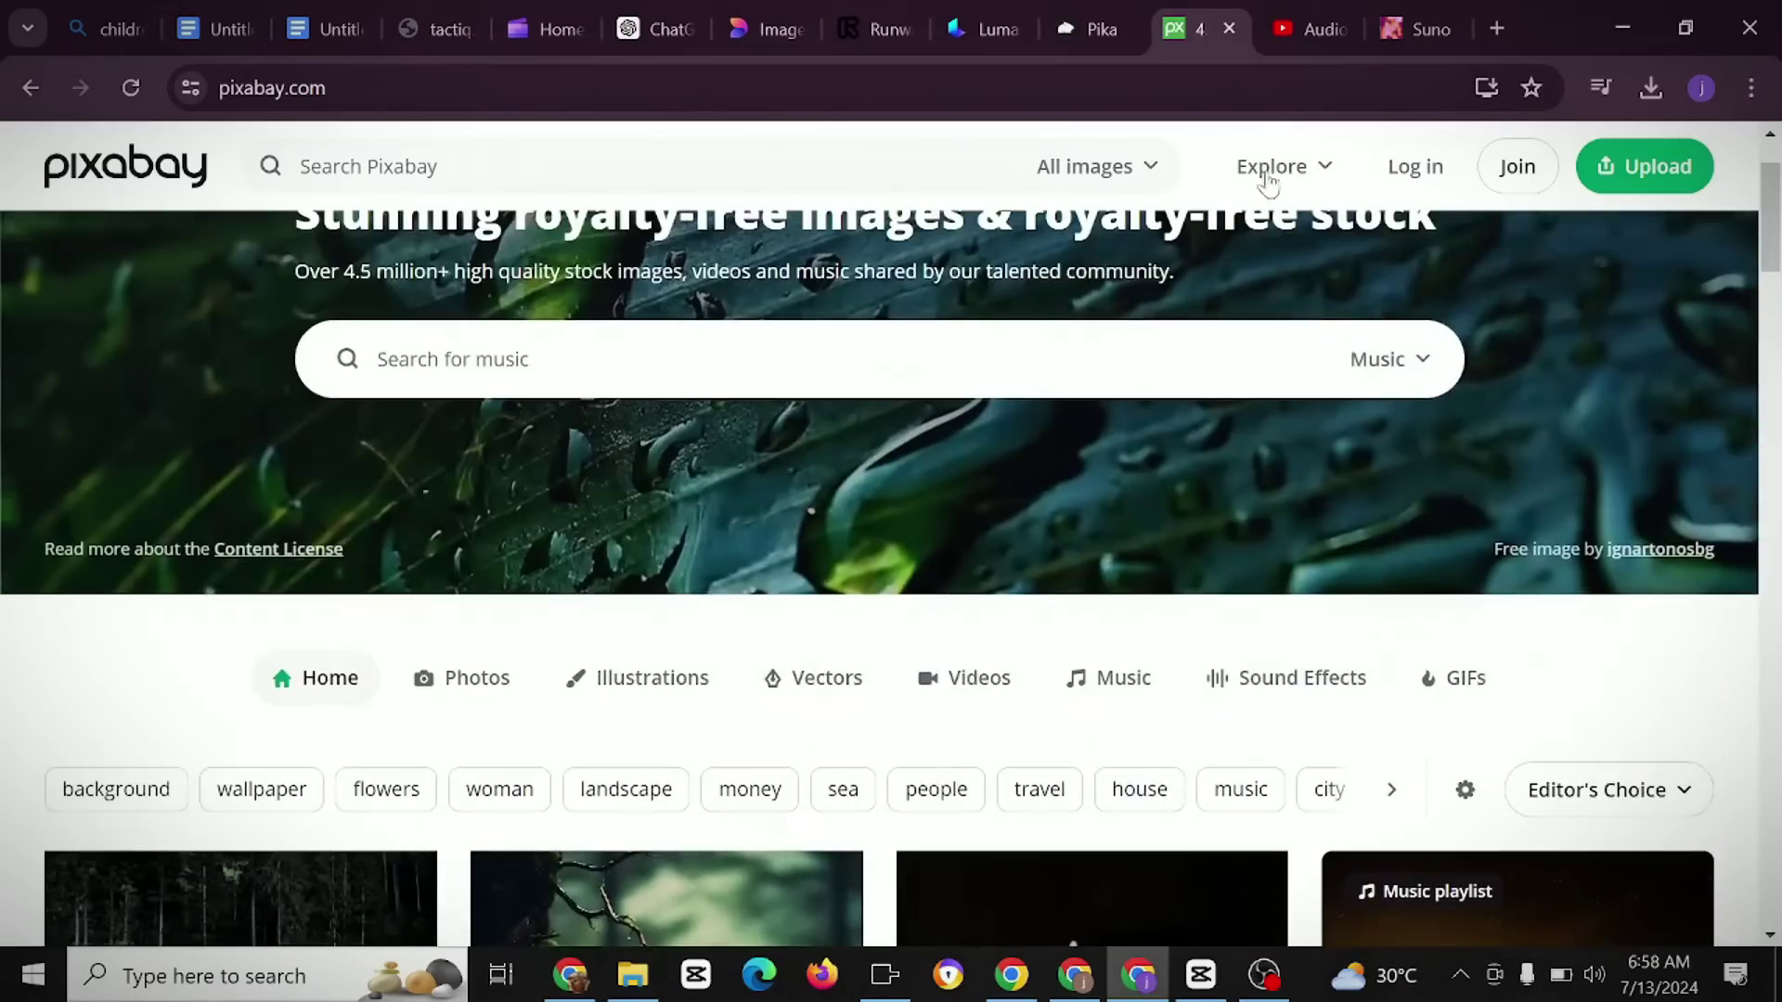
pyautogui.click(1286, 26)
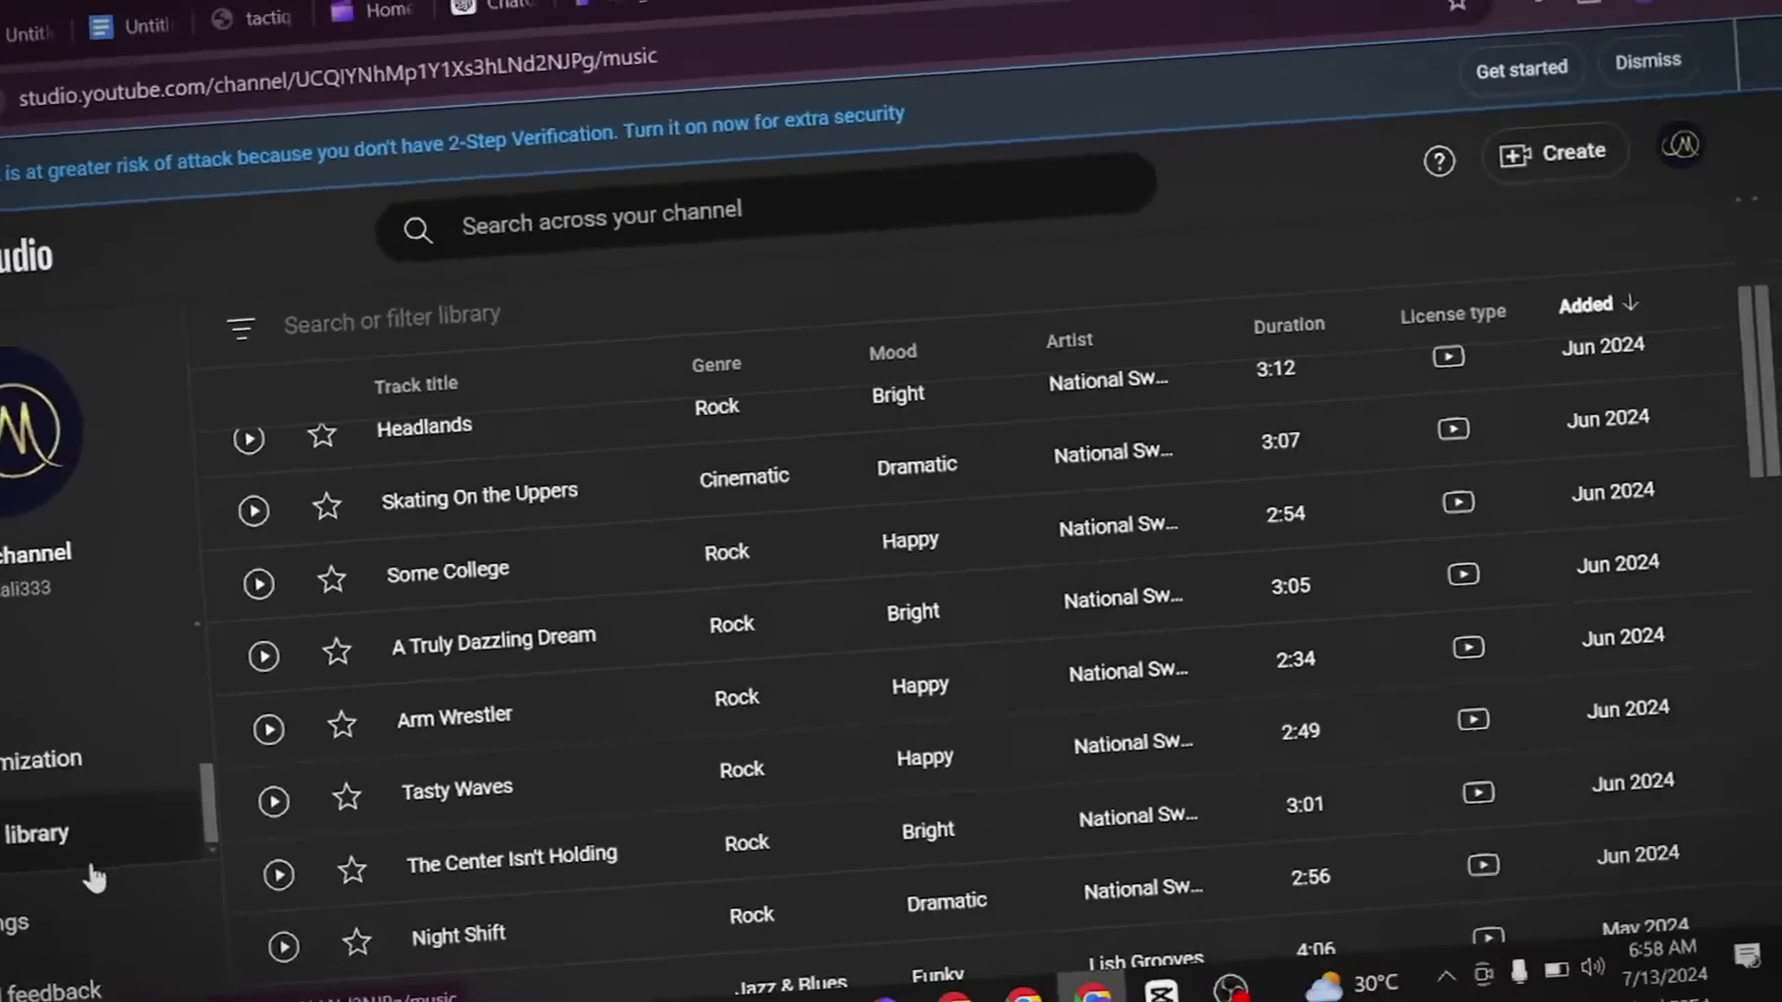
# Scroll through the music tracks in YouTube Studio's audio library.
pyautogui.scroll(3, 852, 507)
pyautogui.scroll(-2, 1034, 486)
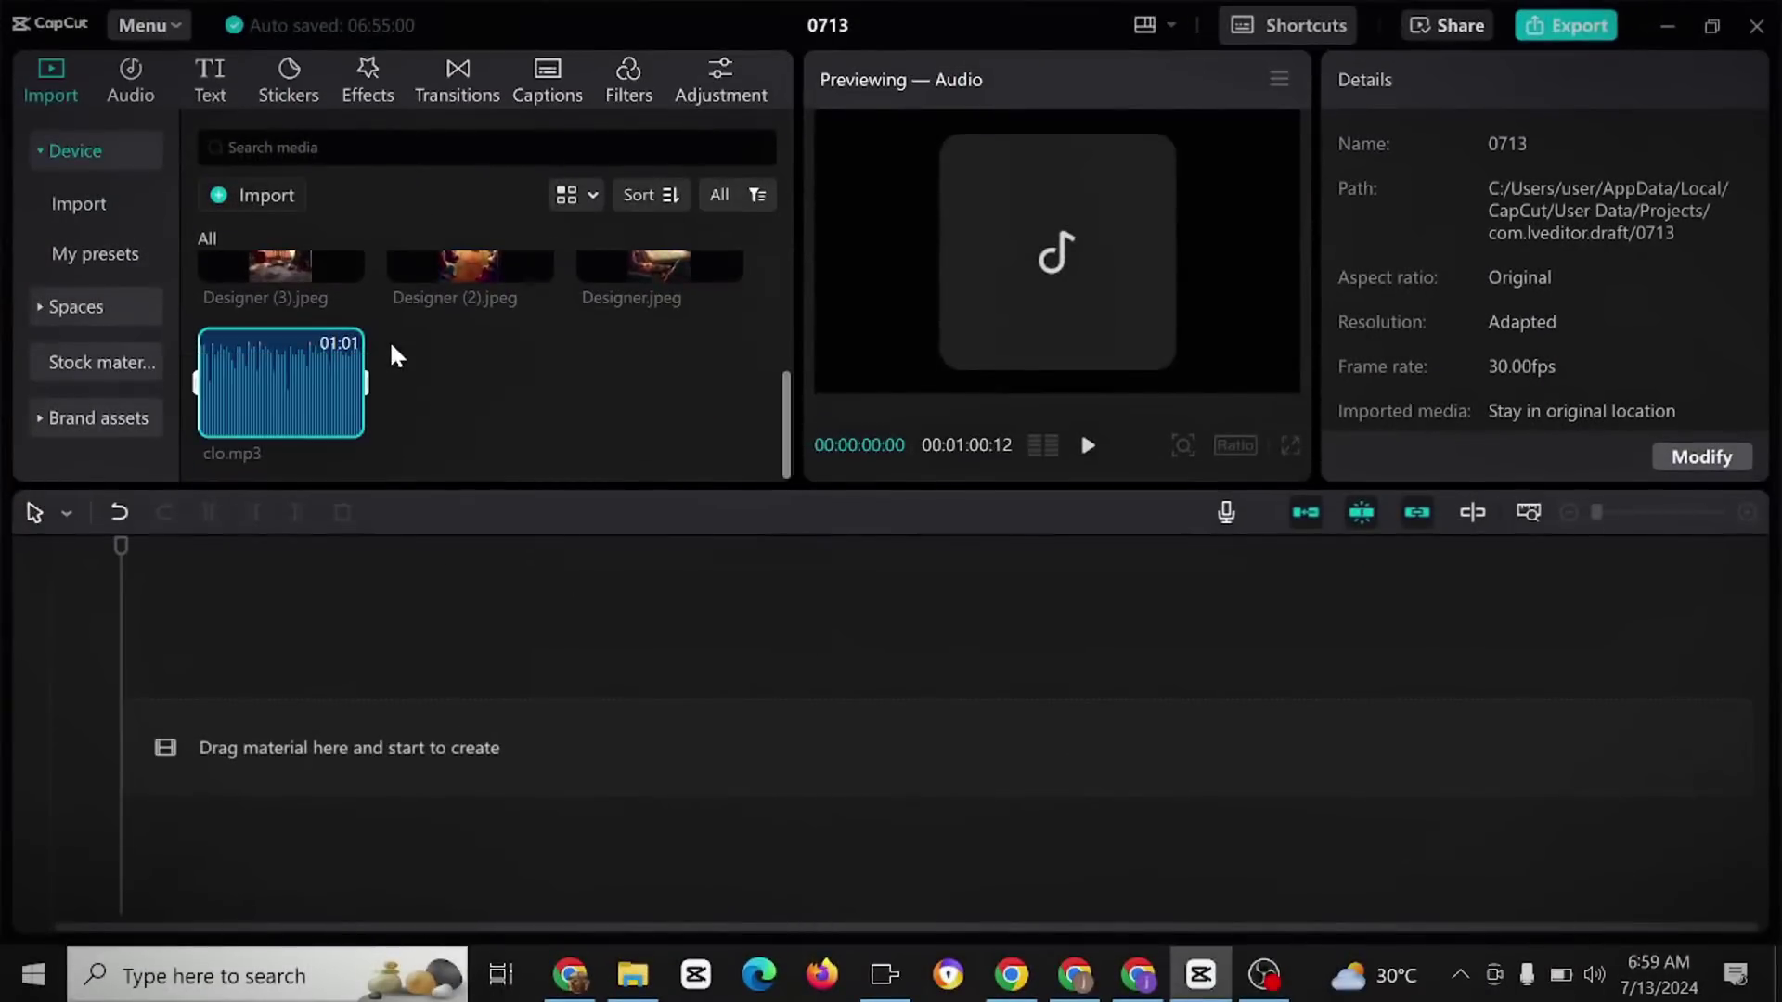
# Put clo.mp3 on the audio track and the selected Designer images as clips above it.
pyautogui.moveTo(298, 381); pyautogui.dragTo(265, 742)
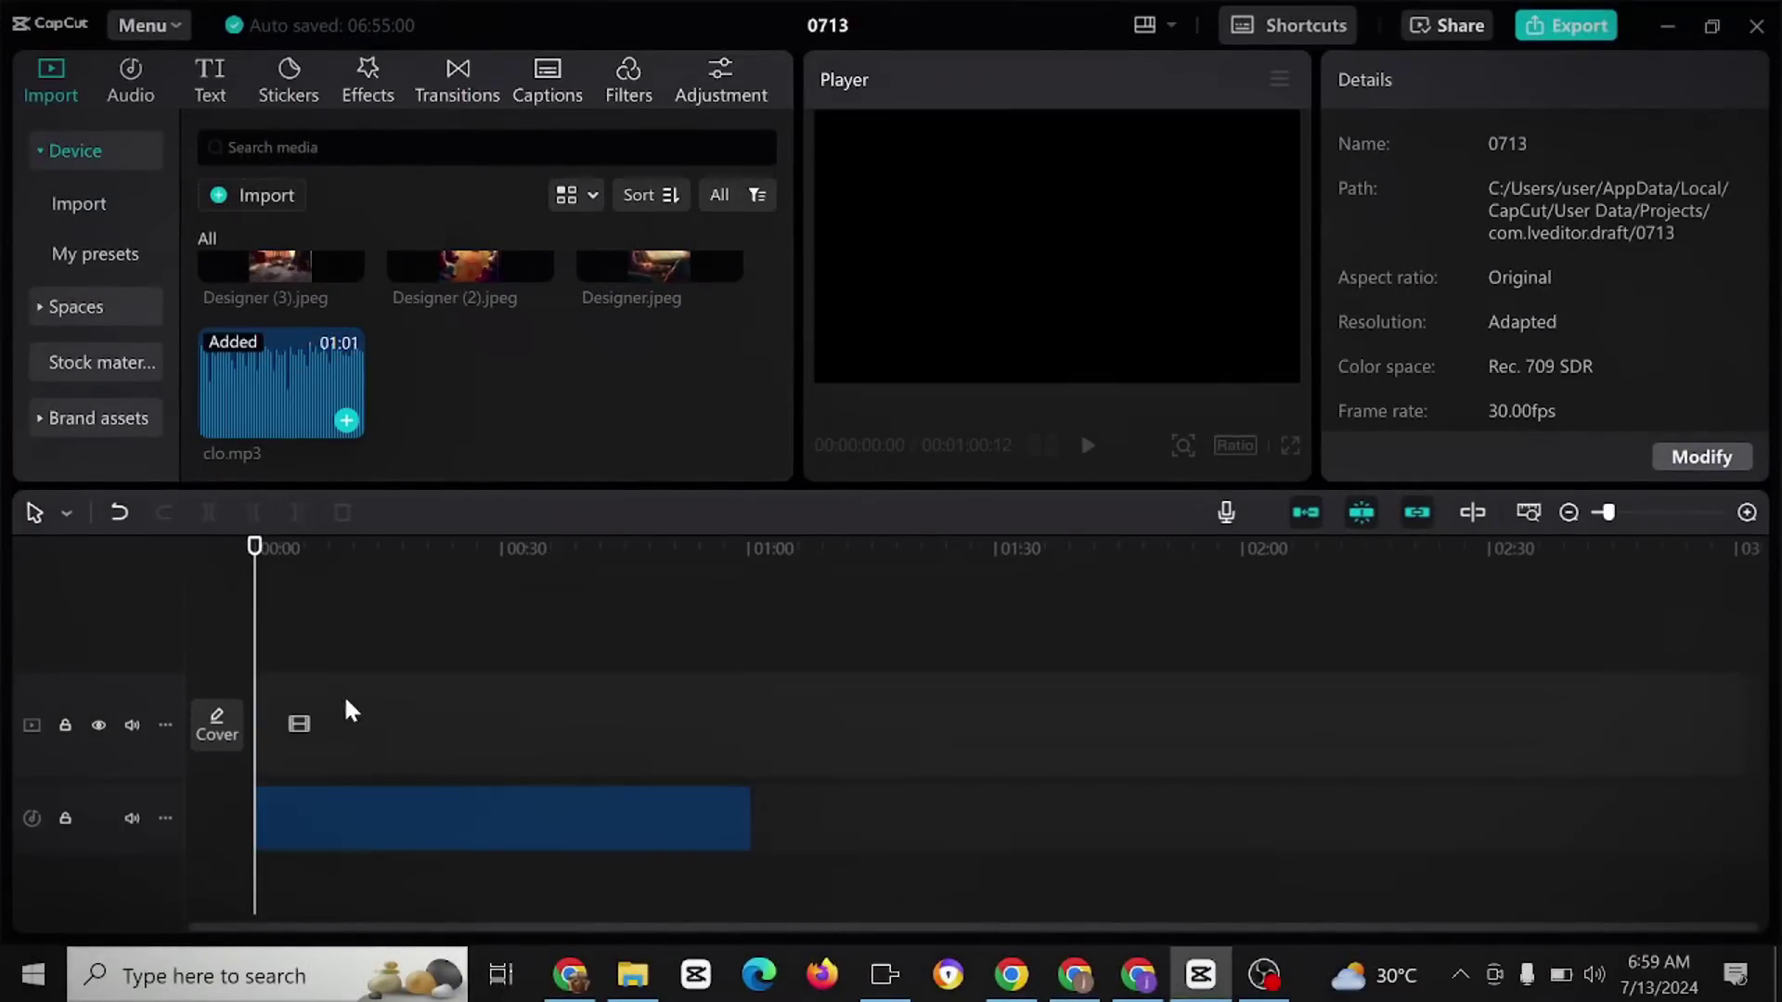
pyautogui.scroll(3, 526, 380)
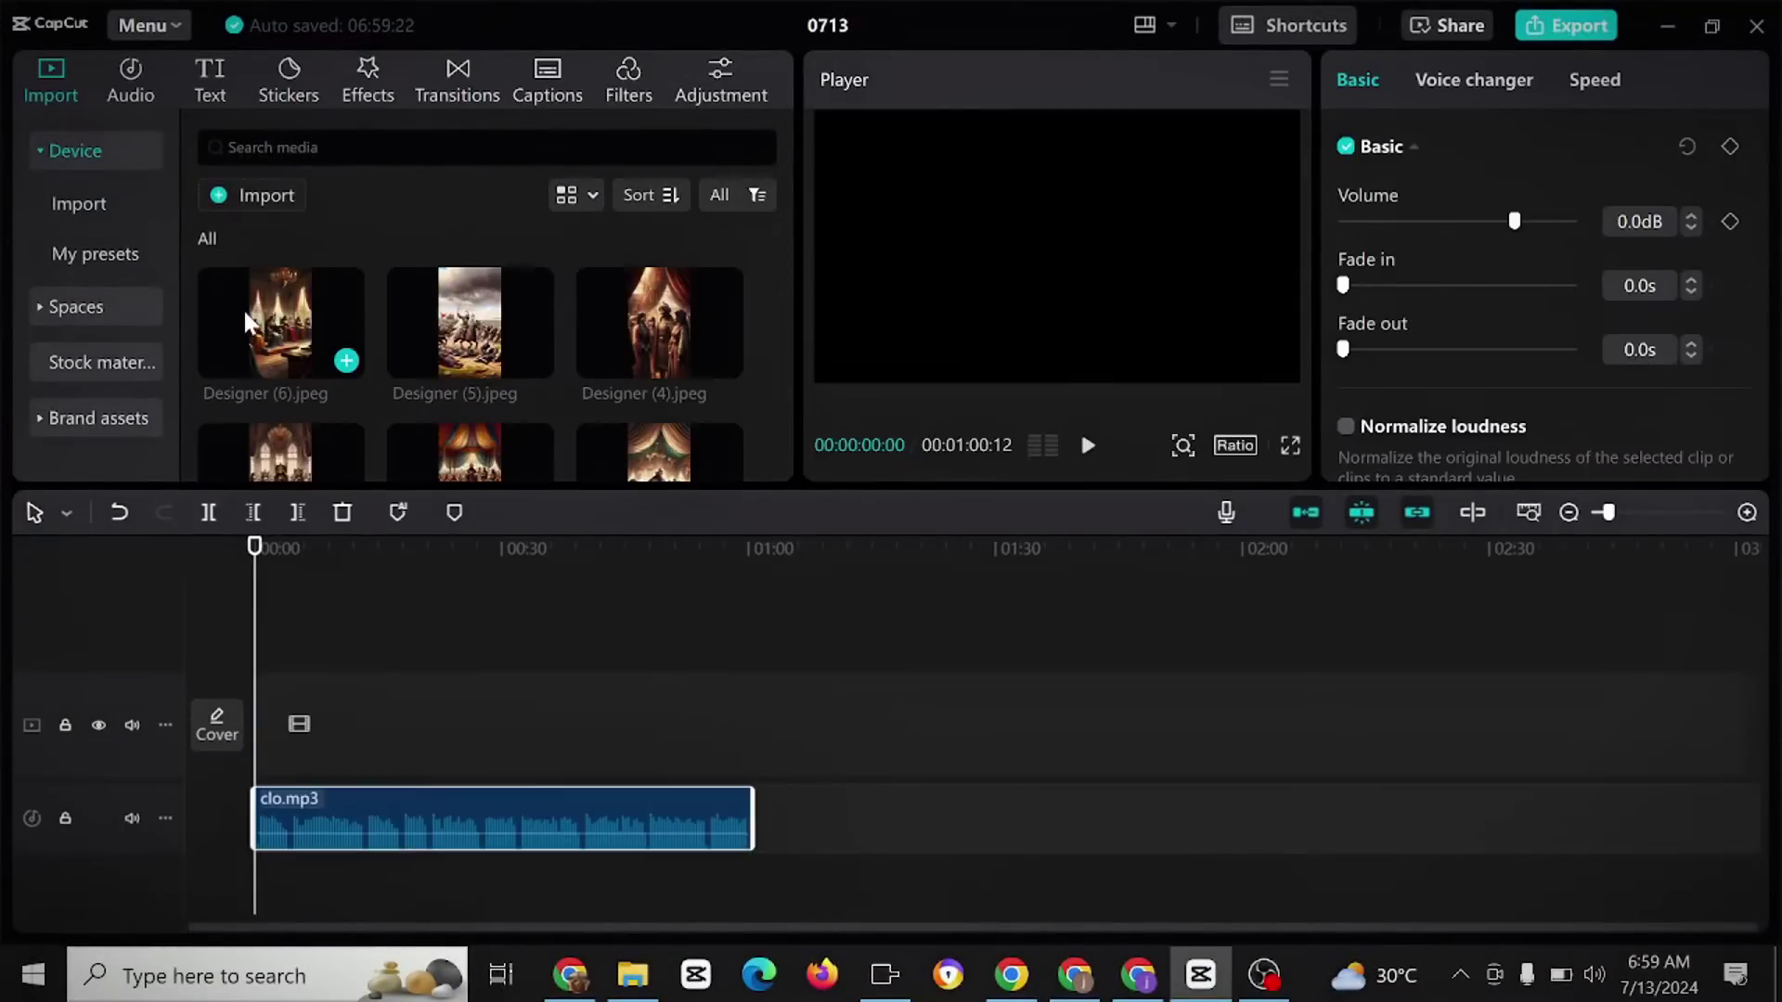
pyautogui.click(281, 327)
pyautogui.keyDown('ctrl'); pyautogui.click(501, 352); pyautogui.keyUp('ctrl')
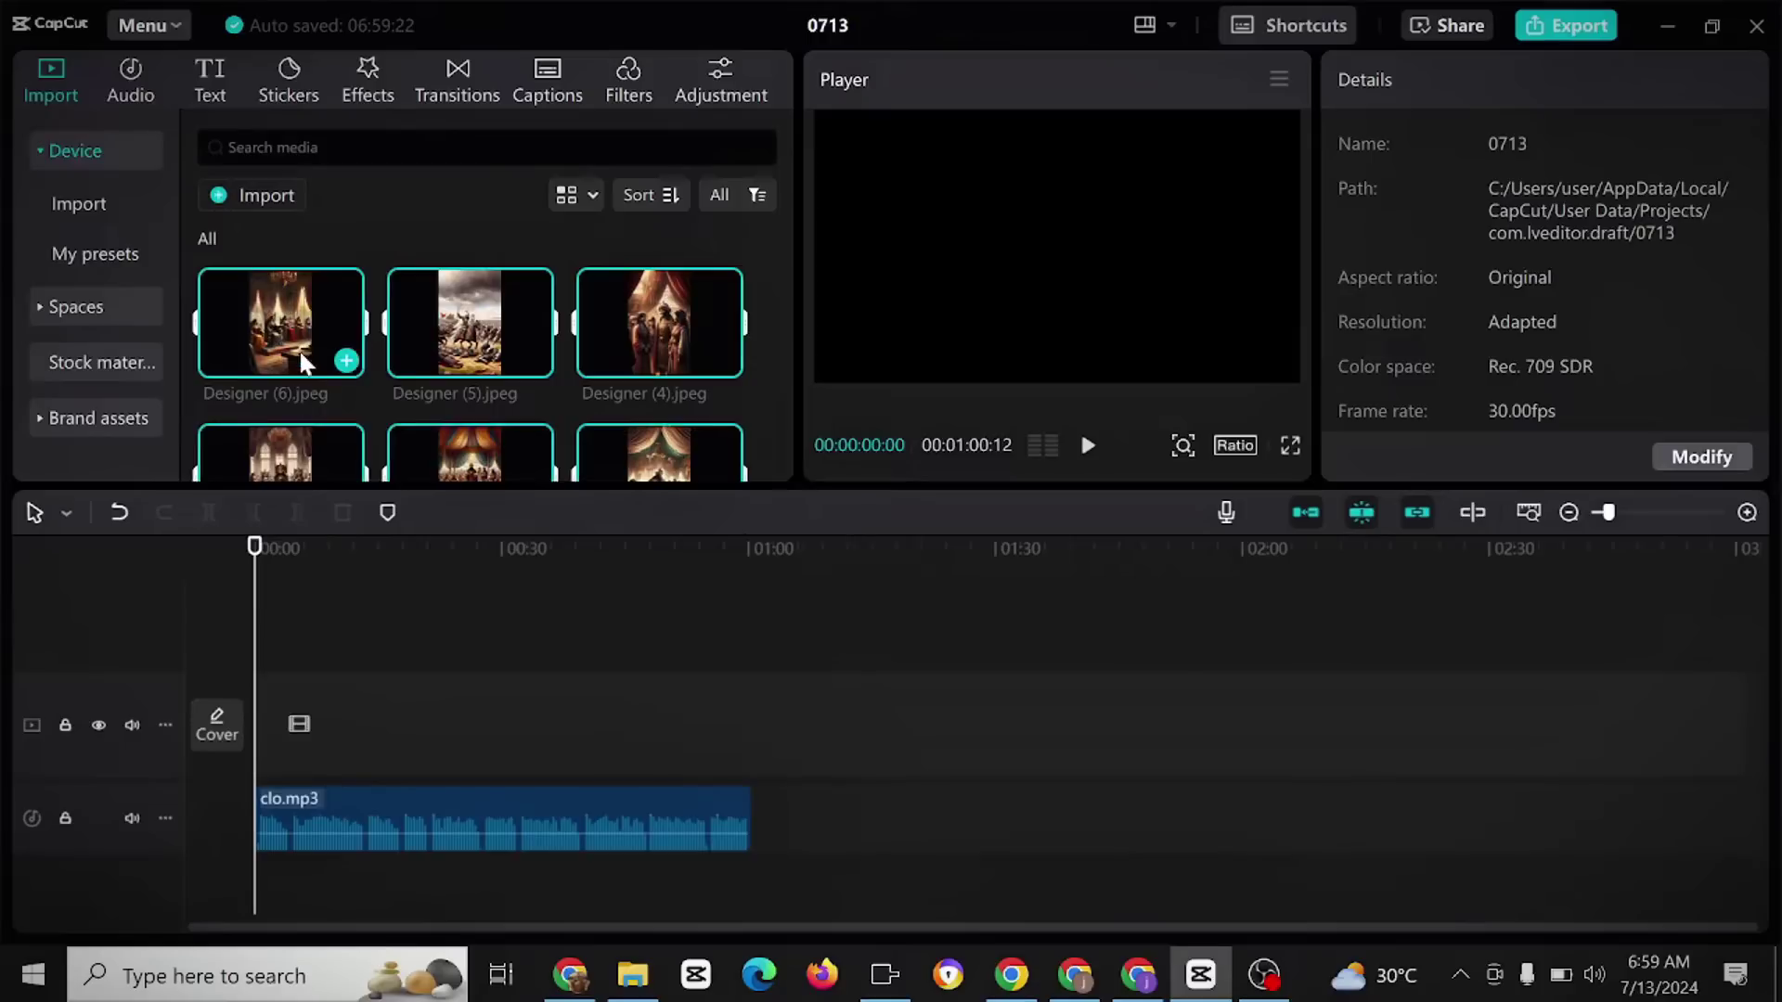
pyautogui.moveTo(482, 775); pyautogui.dragTo(287, 757)
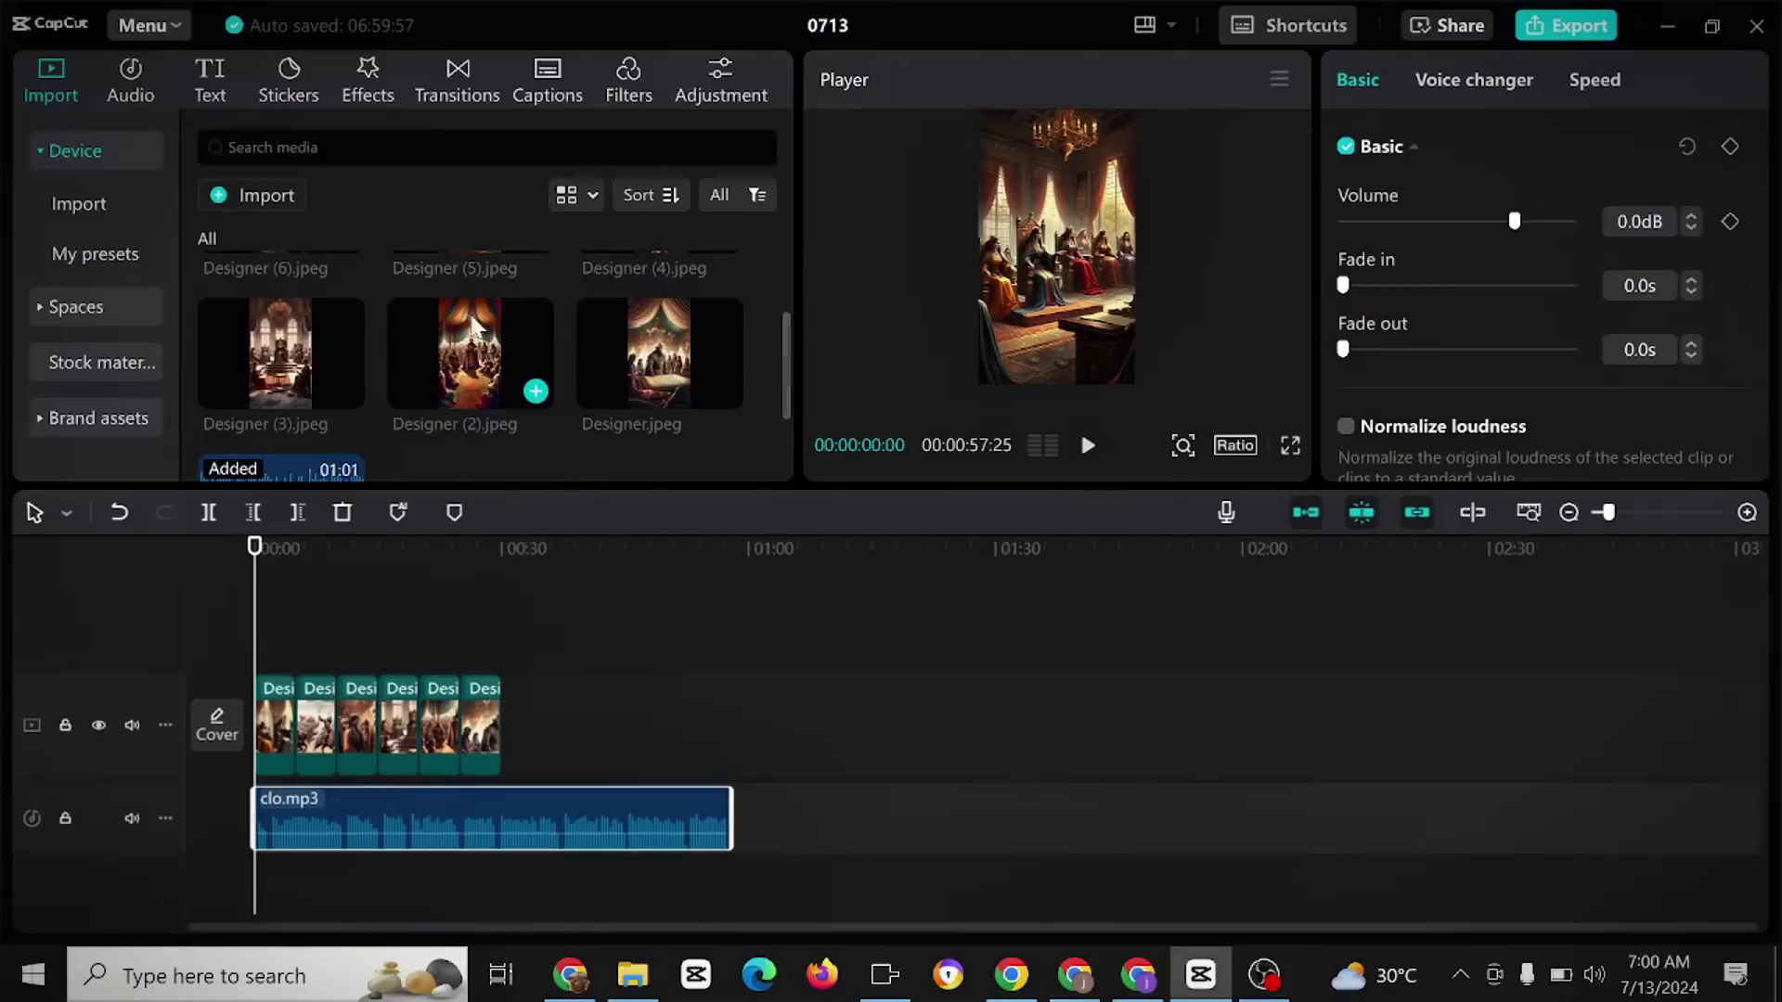
pyautogui.scroll(2, 442, 429)
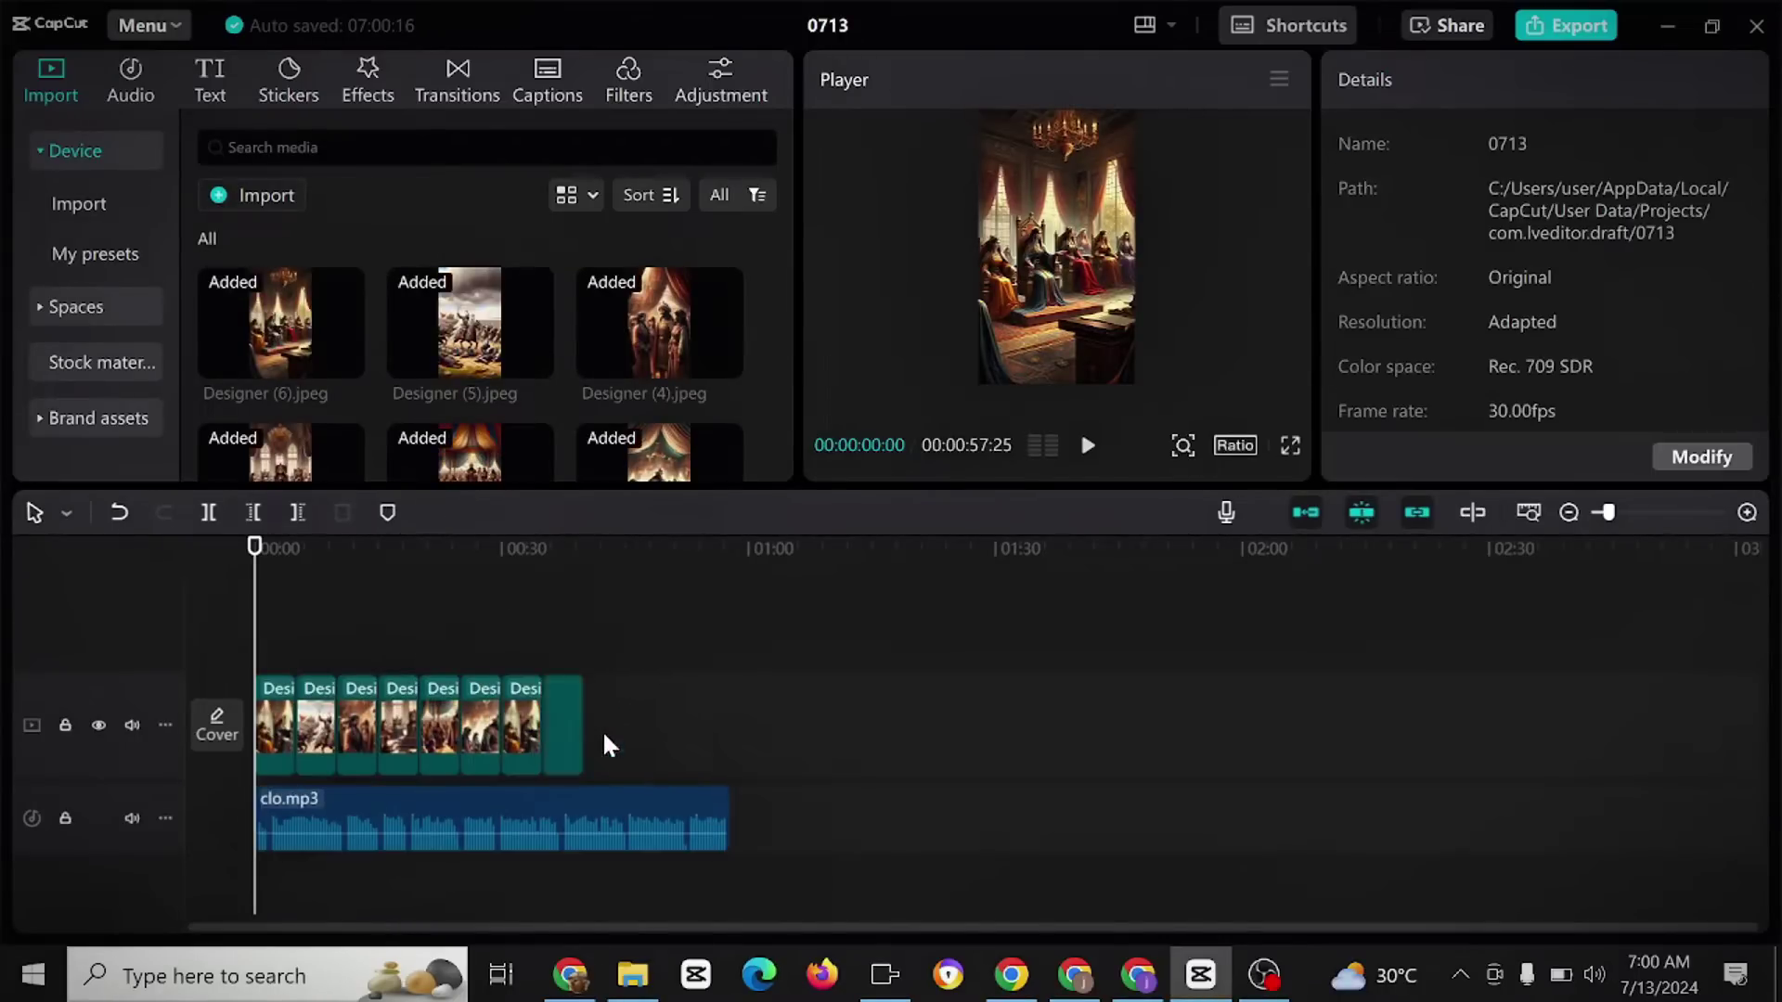
pyautogui.click(565, 734)
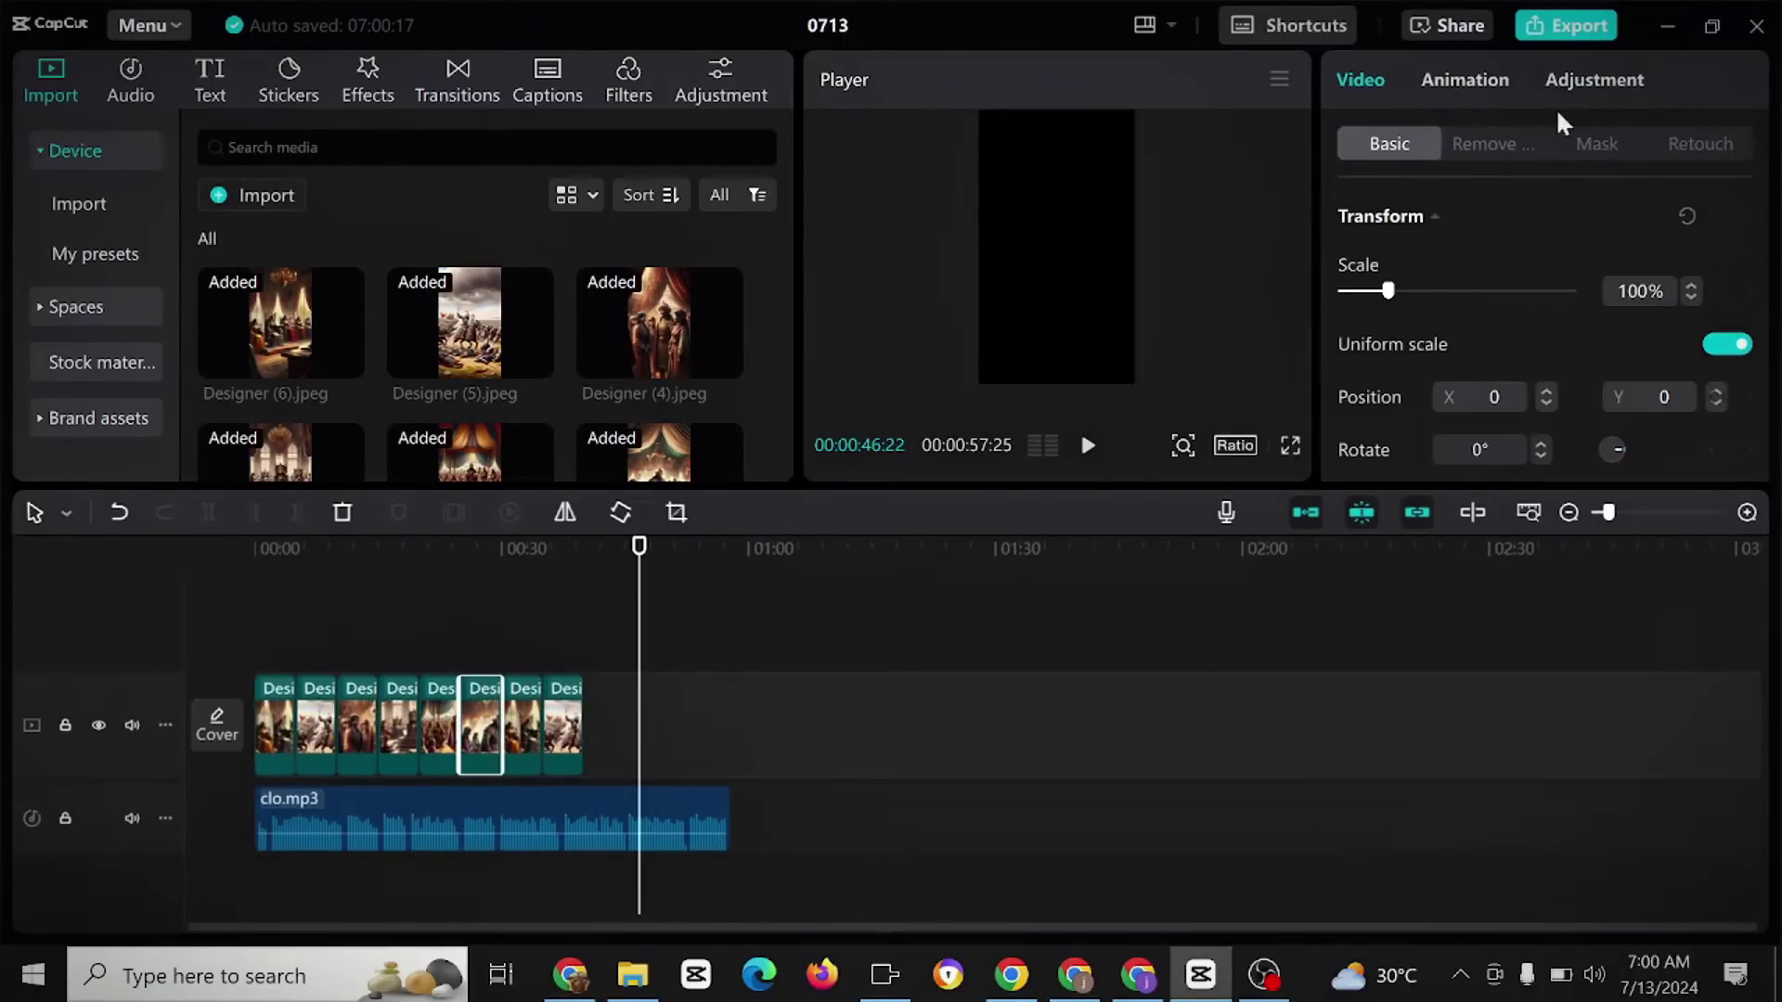
# Show the Combo animation presets, like Zoom 1 and Bounce 1, for the selected clip.
pyautogui.click(1466, 82)
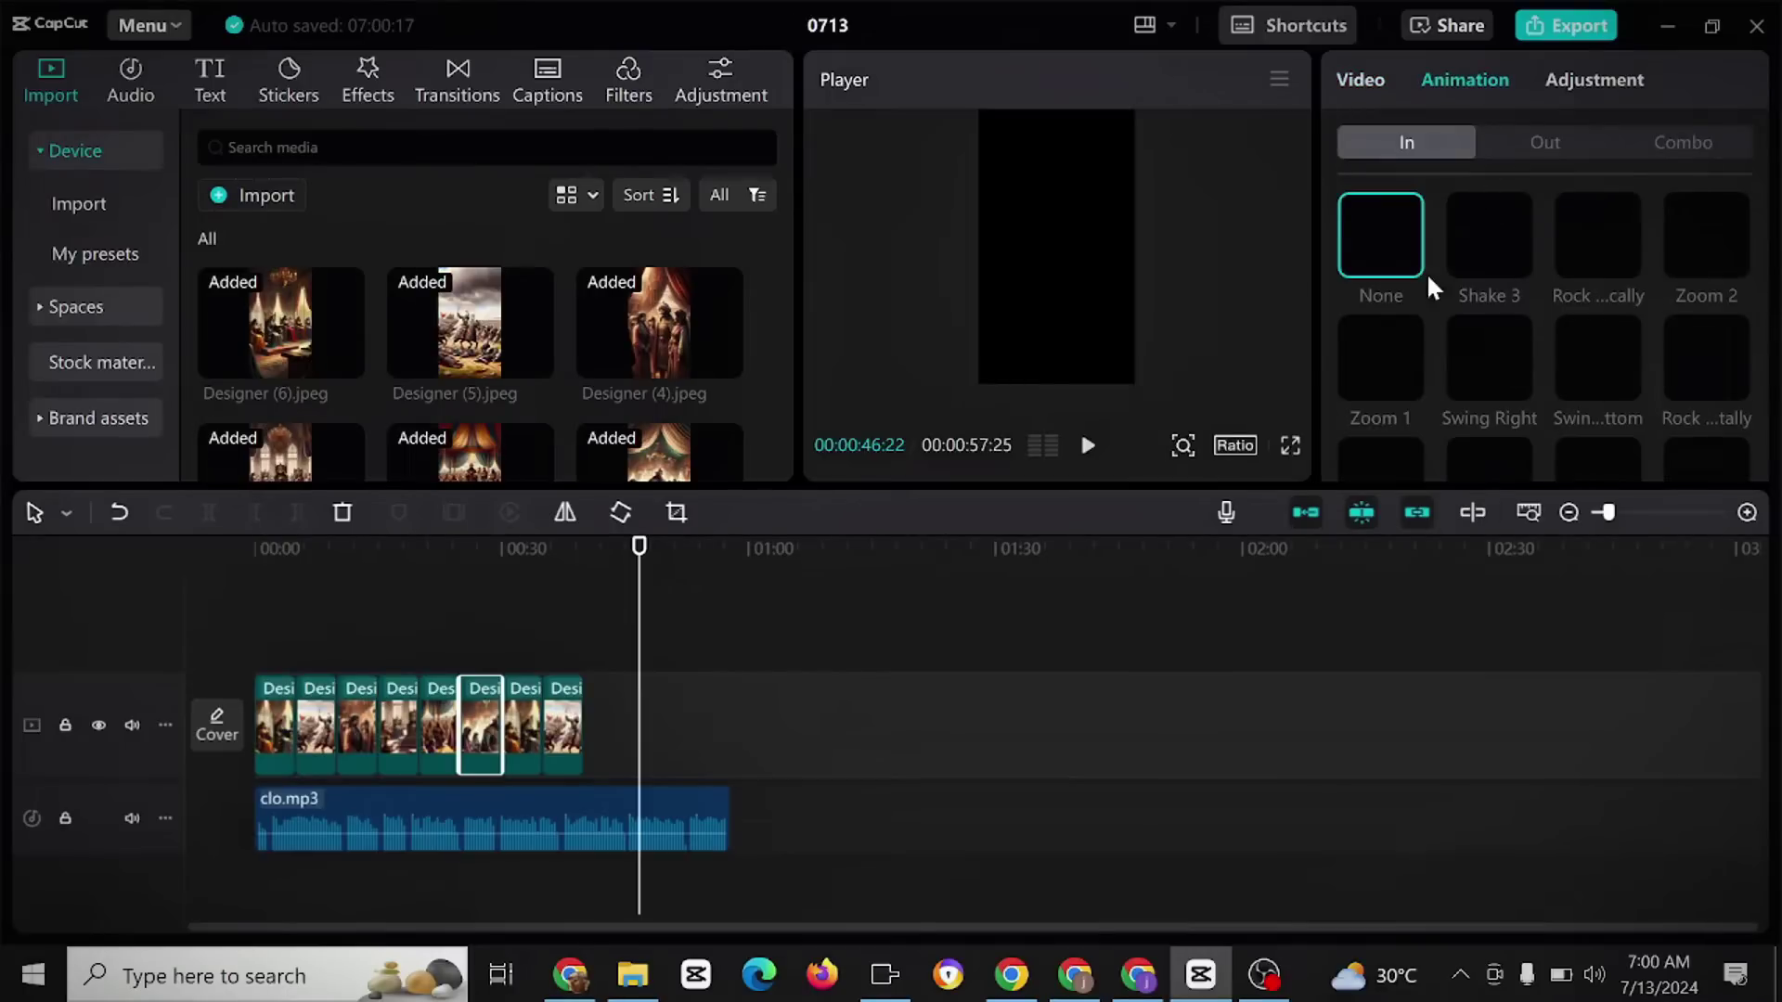
pyautogui.click(1683, 144)
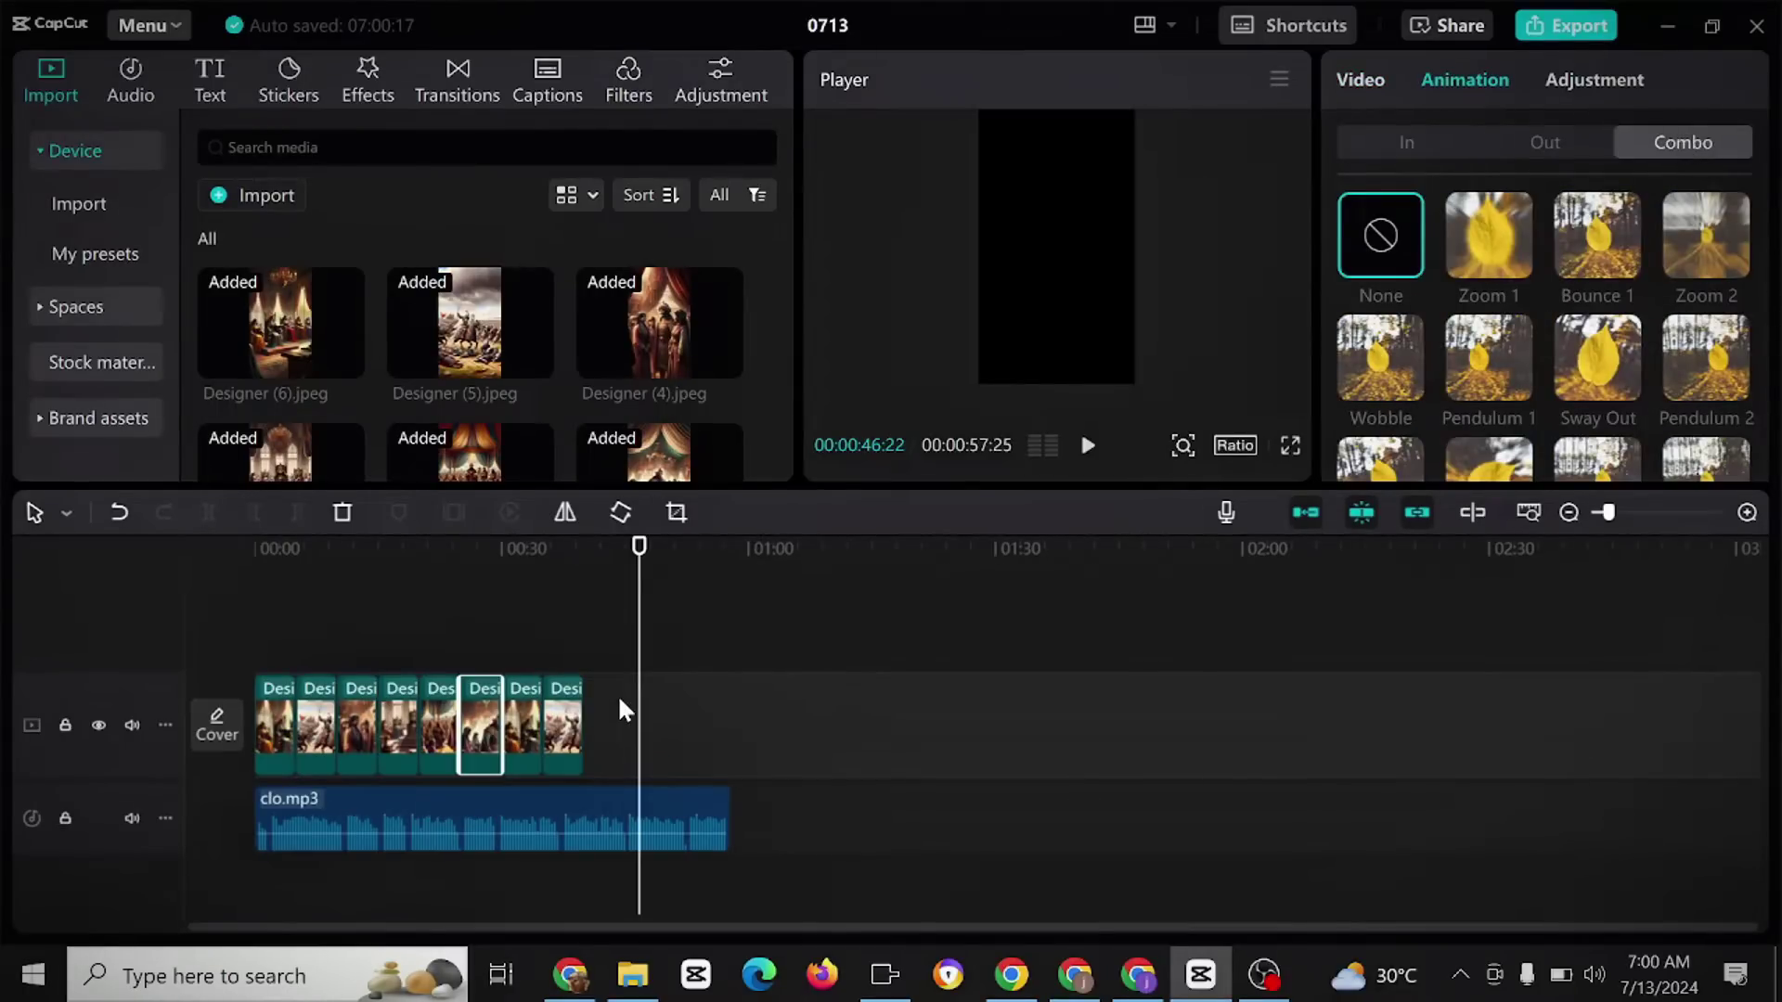
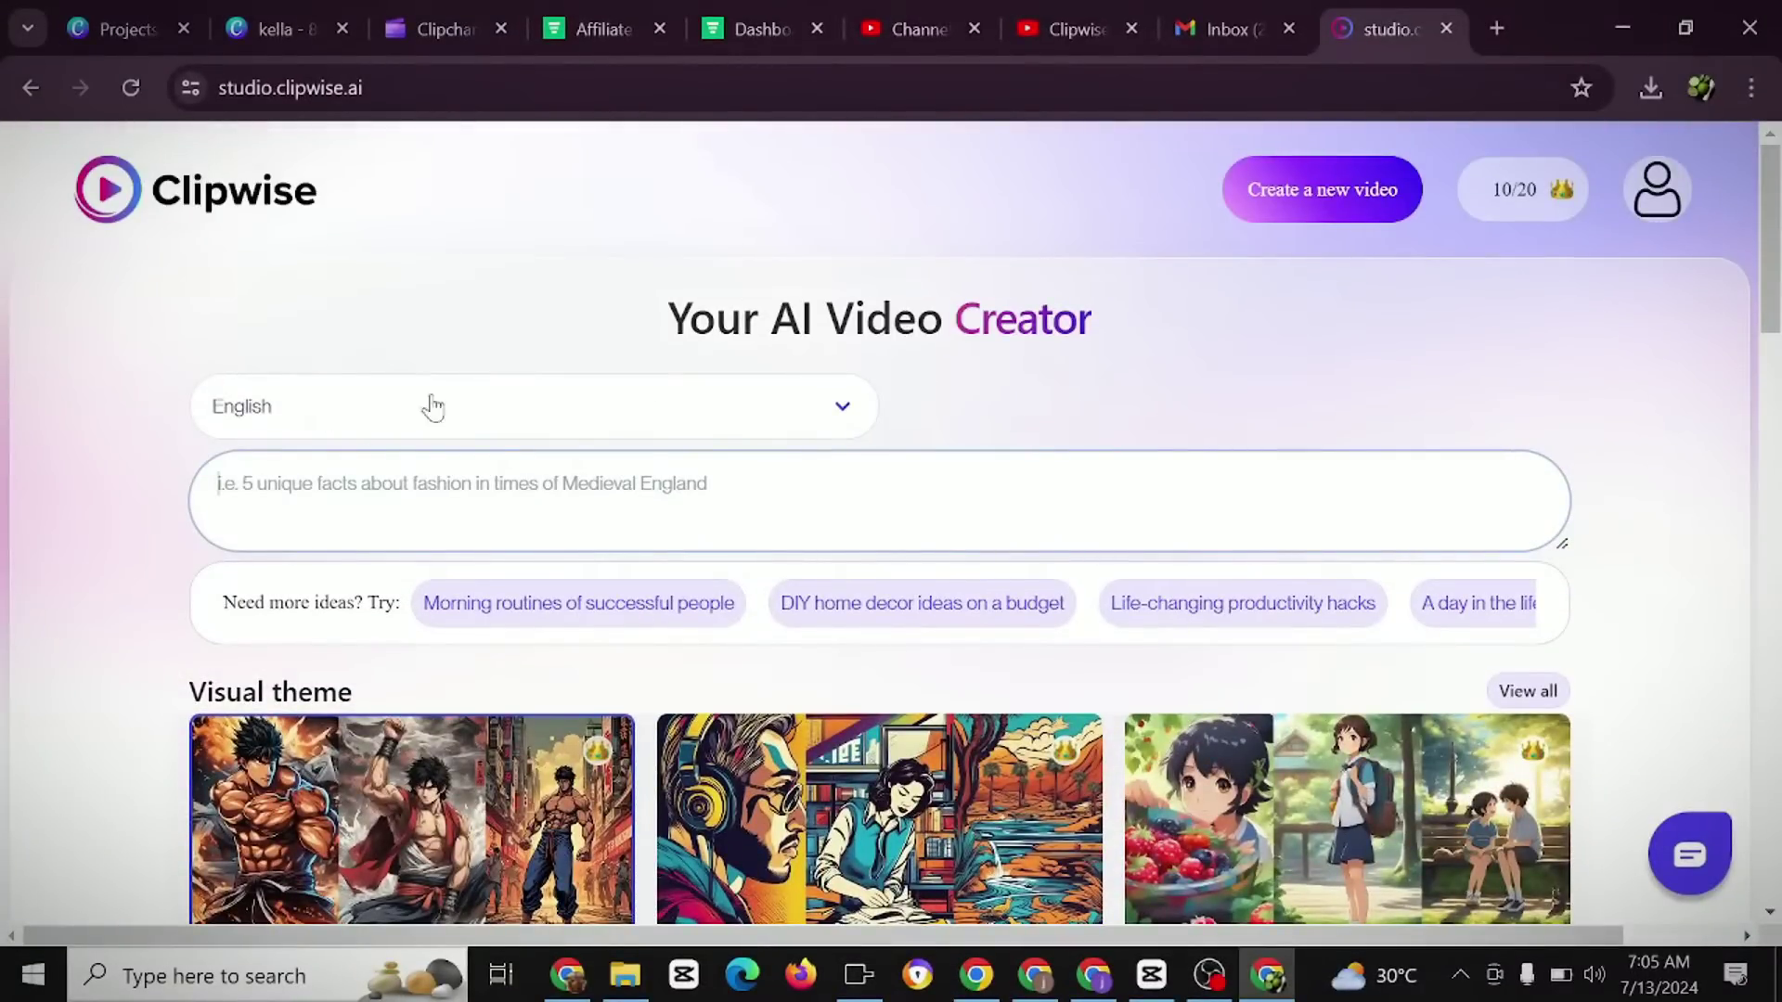
# Highlight 'clipwise' in the studio.clipwise.ai address bar.
pyautogui.doubleClick(390, 89)
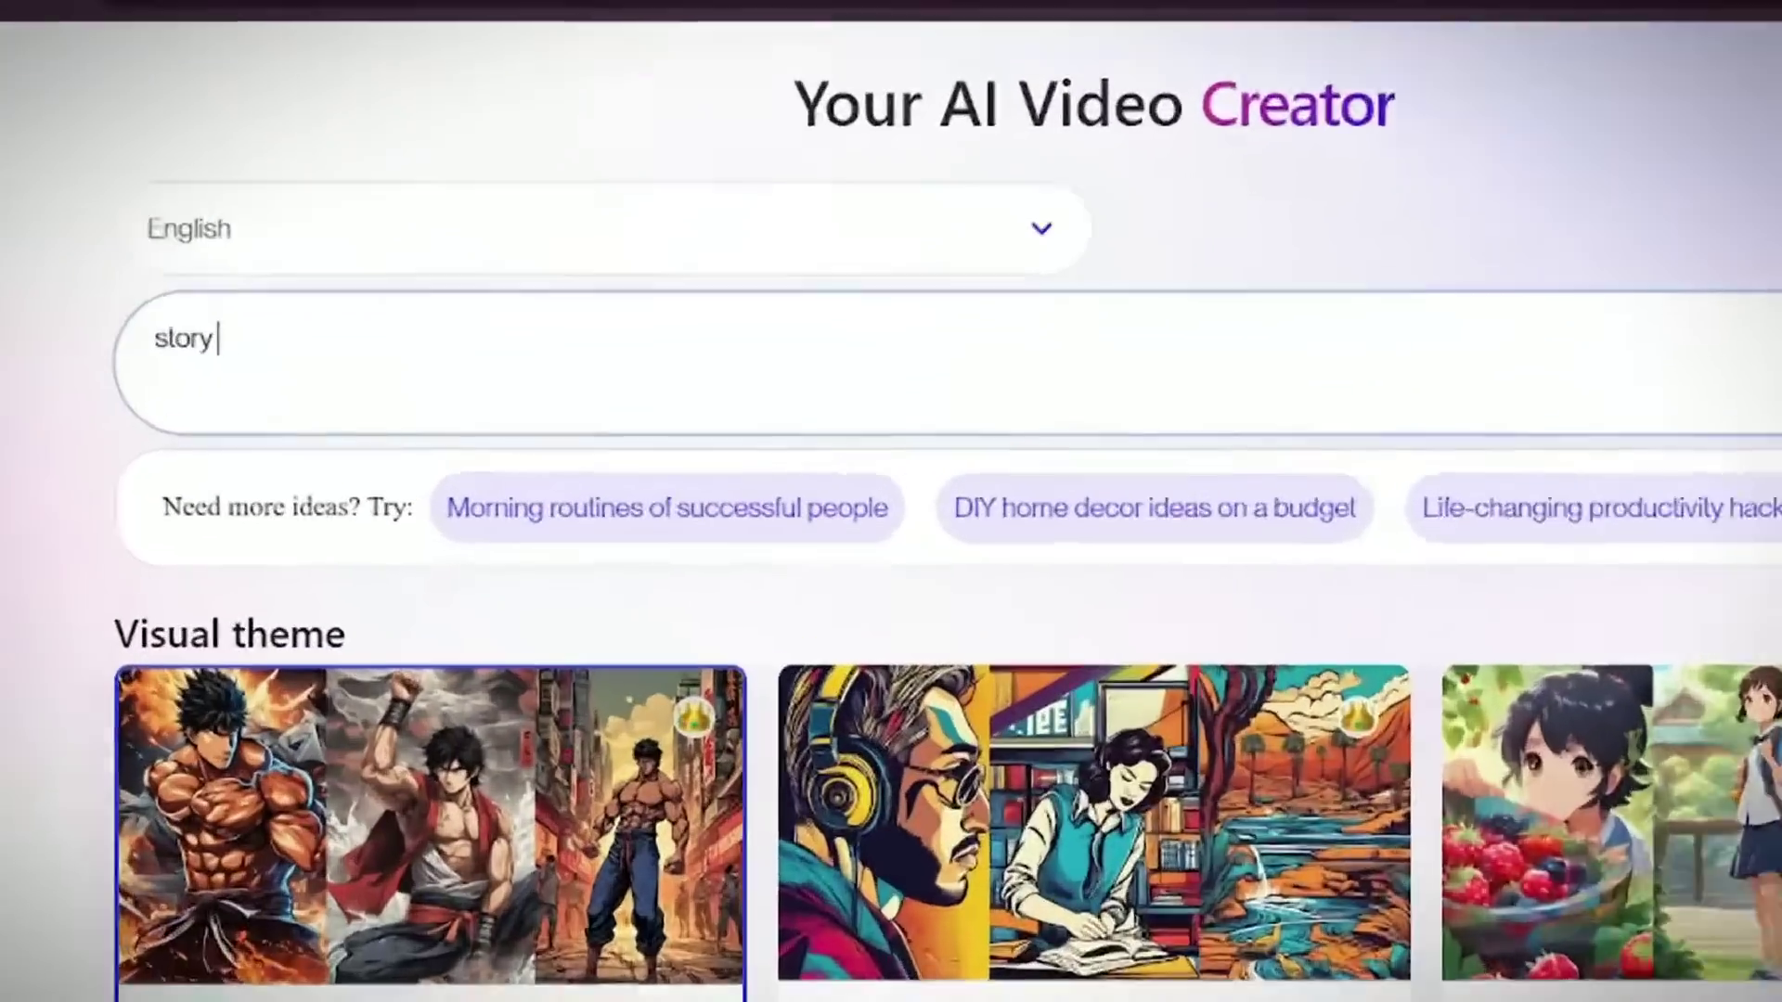
# Enter 'story about Cleopatra' as the video prompt, fixing the Cleopatra typo.
pyautogui.write('about Cleo patra')
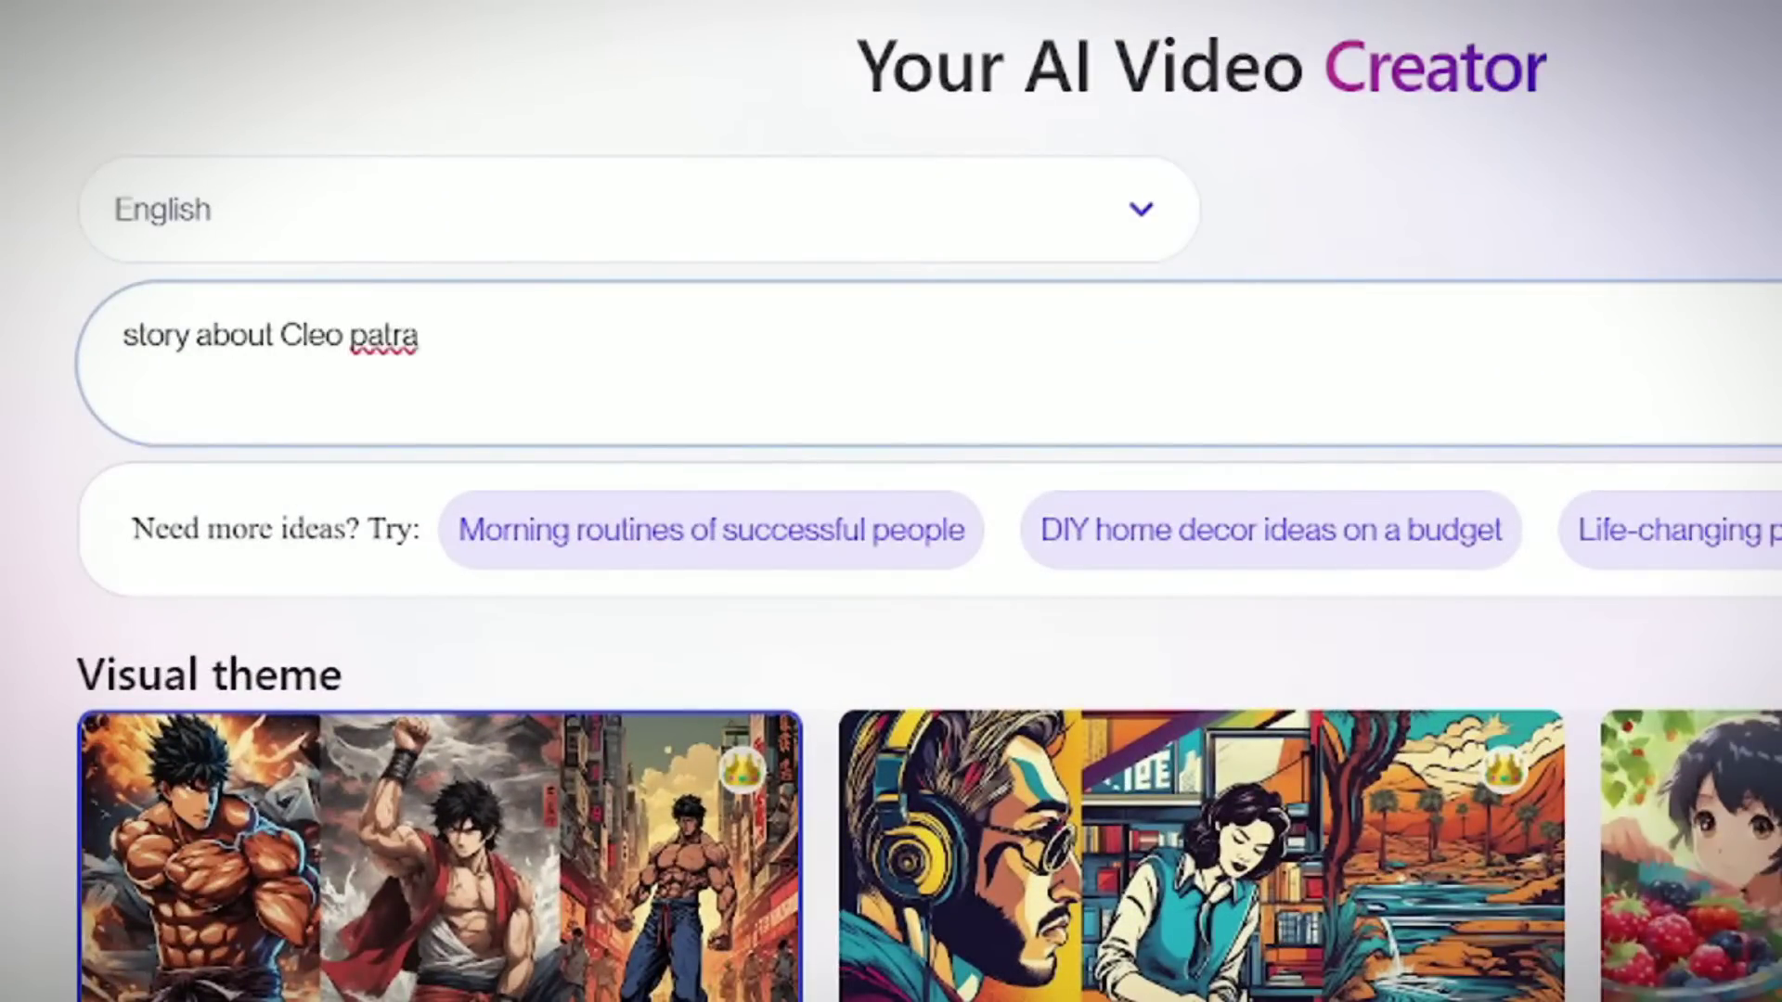
pyautogui.press('Left')
pyautogui.press('Left')
pyautogui.press('Left')
pyautogui.press('Left')
pyautogui.press('Left')
pyautogui.press('BackSpace')
pyautogui.scroll(-2, 1454, 406)
pyautogui.scroll(2, 1485, 464)
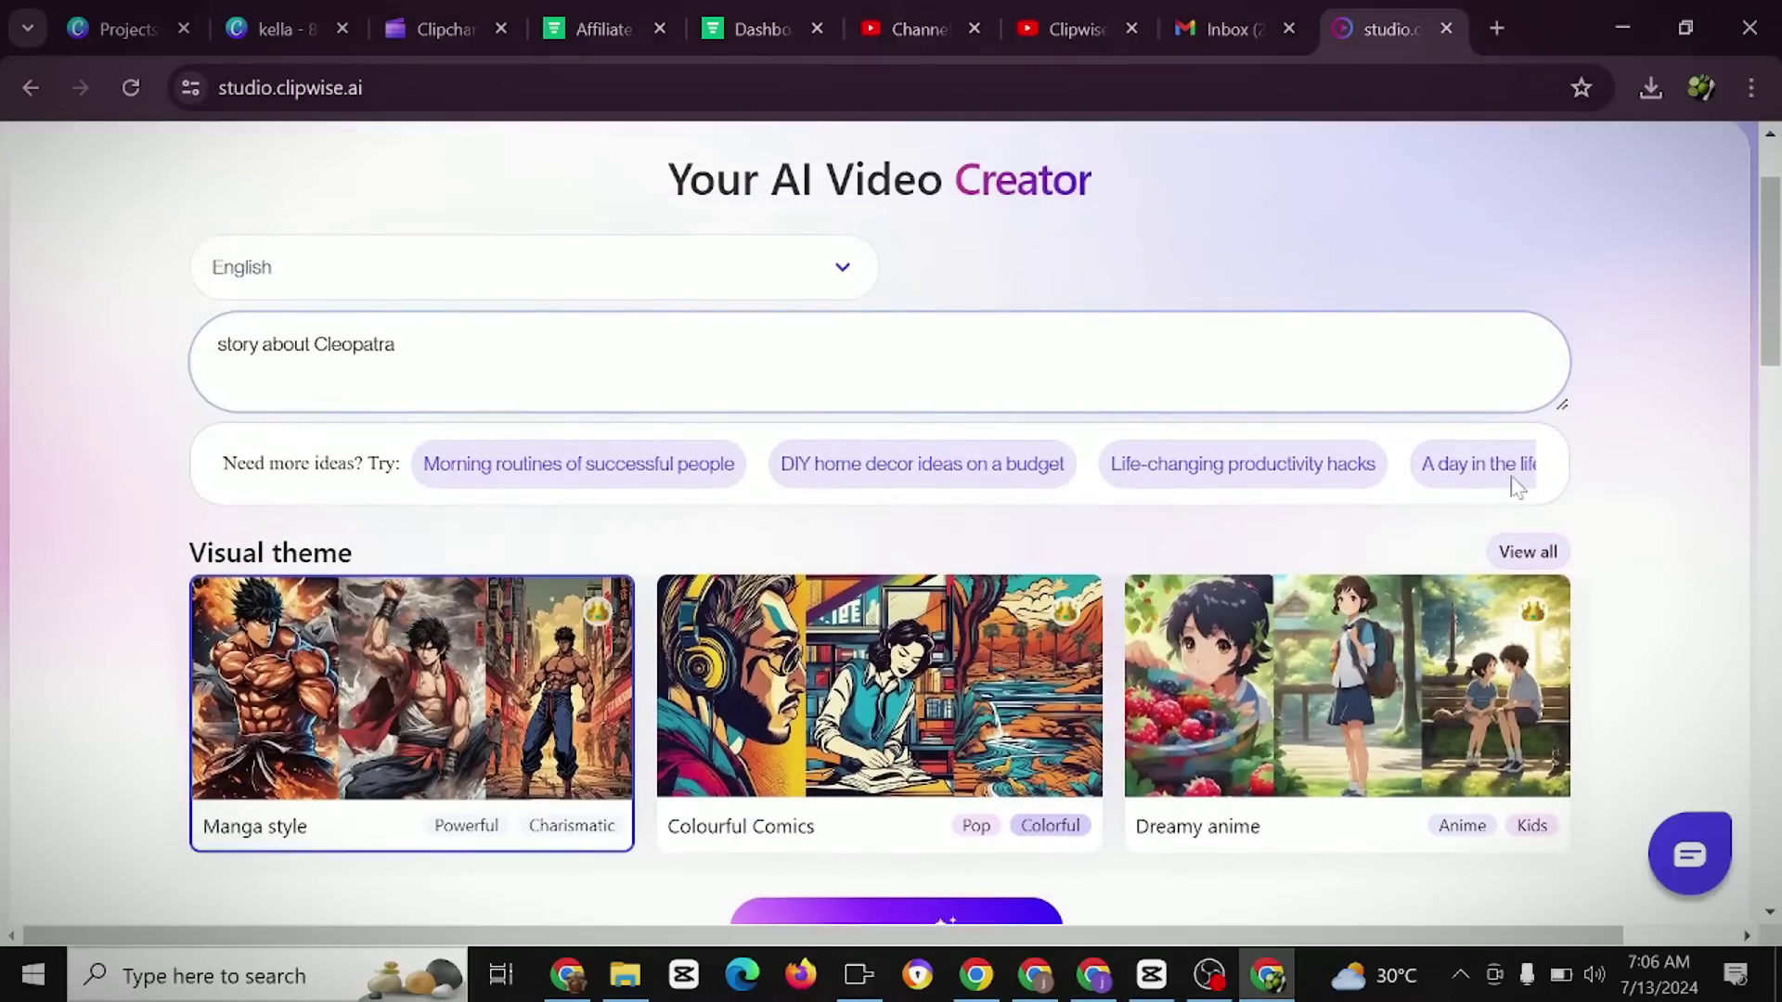
pyautogui.scroll(-2, 1452, 504)
# Pick Fable Noir from the full theme gallery and generate the Cleopatra video.
pyautogui.click(1525, 355)
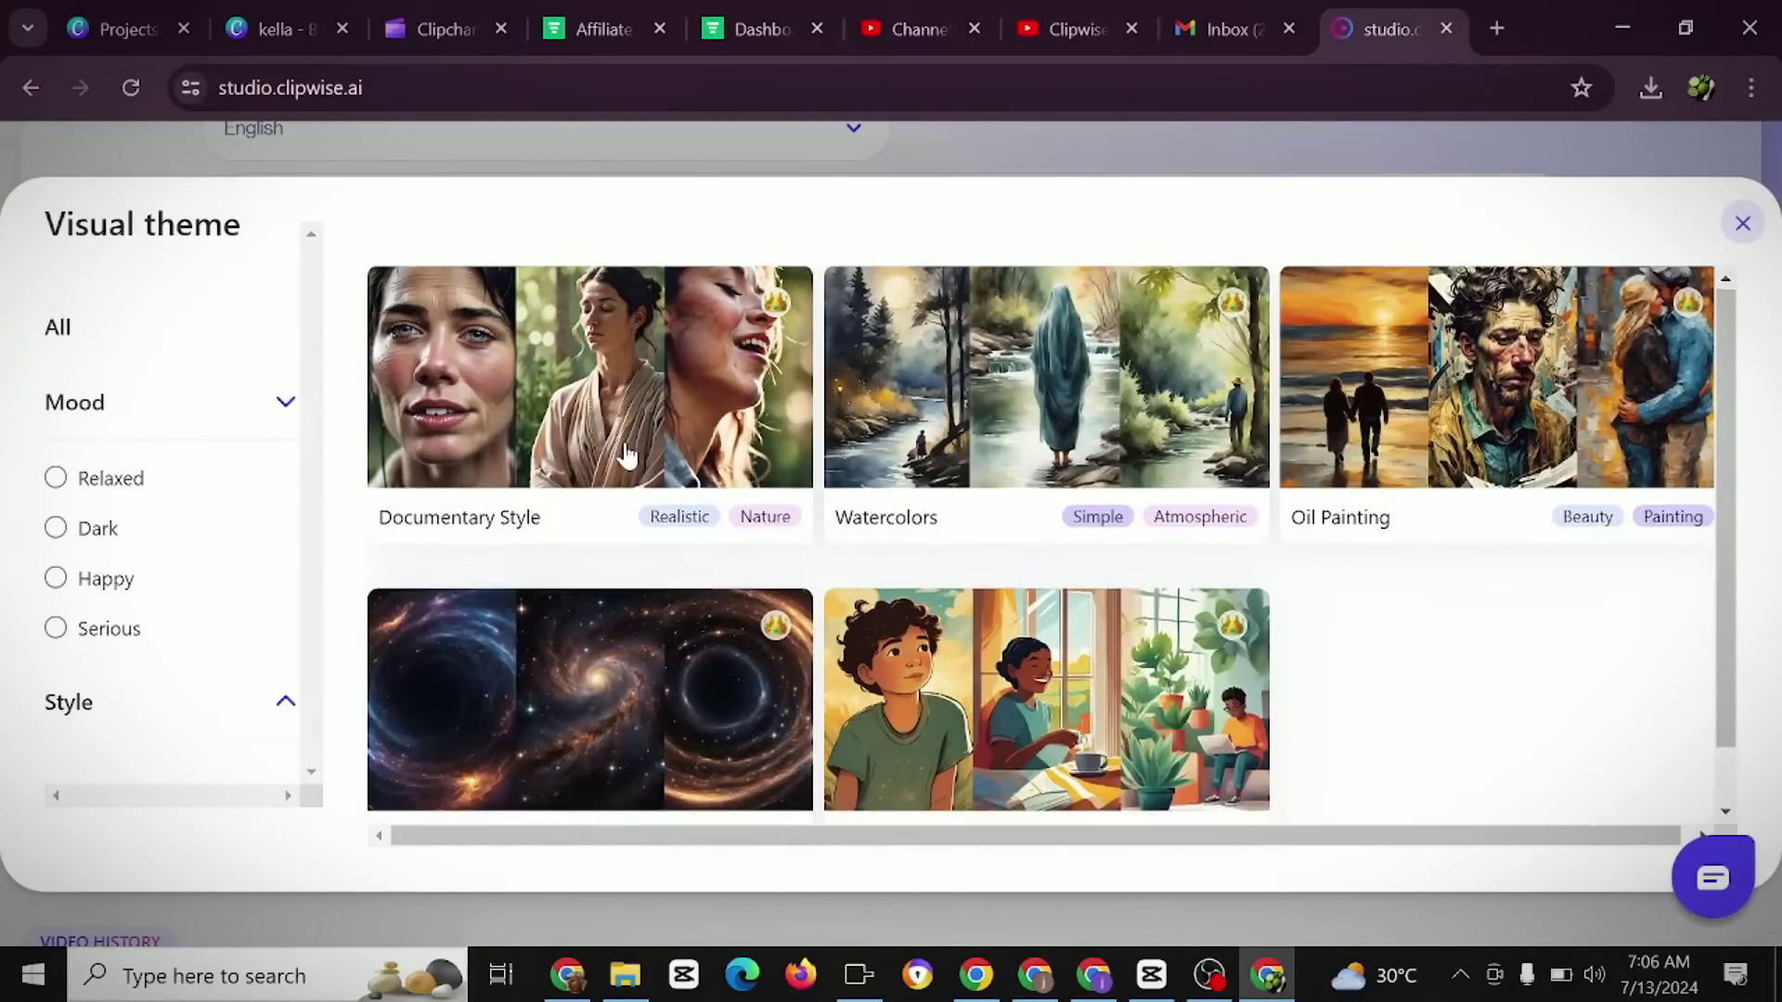
pyautogui.scroll(-5, 1233, 538)
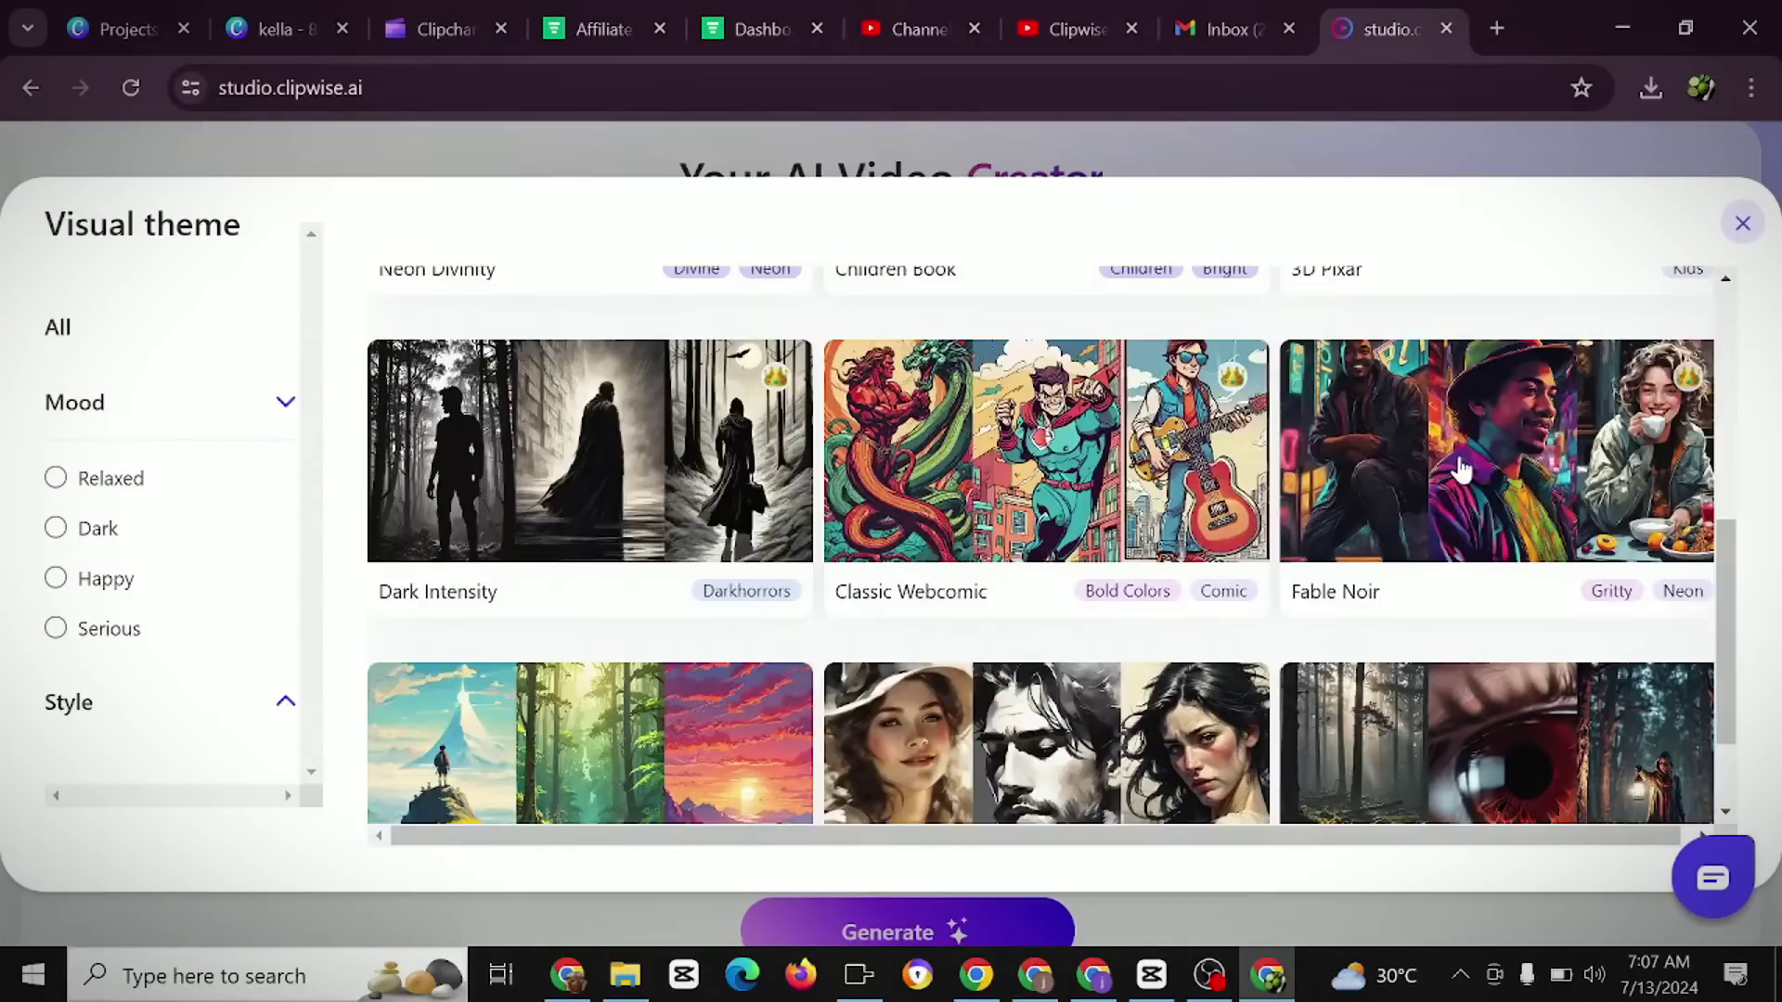
pyautogui.scroll(-2, 1073, 843)
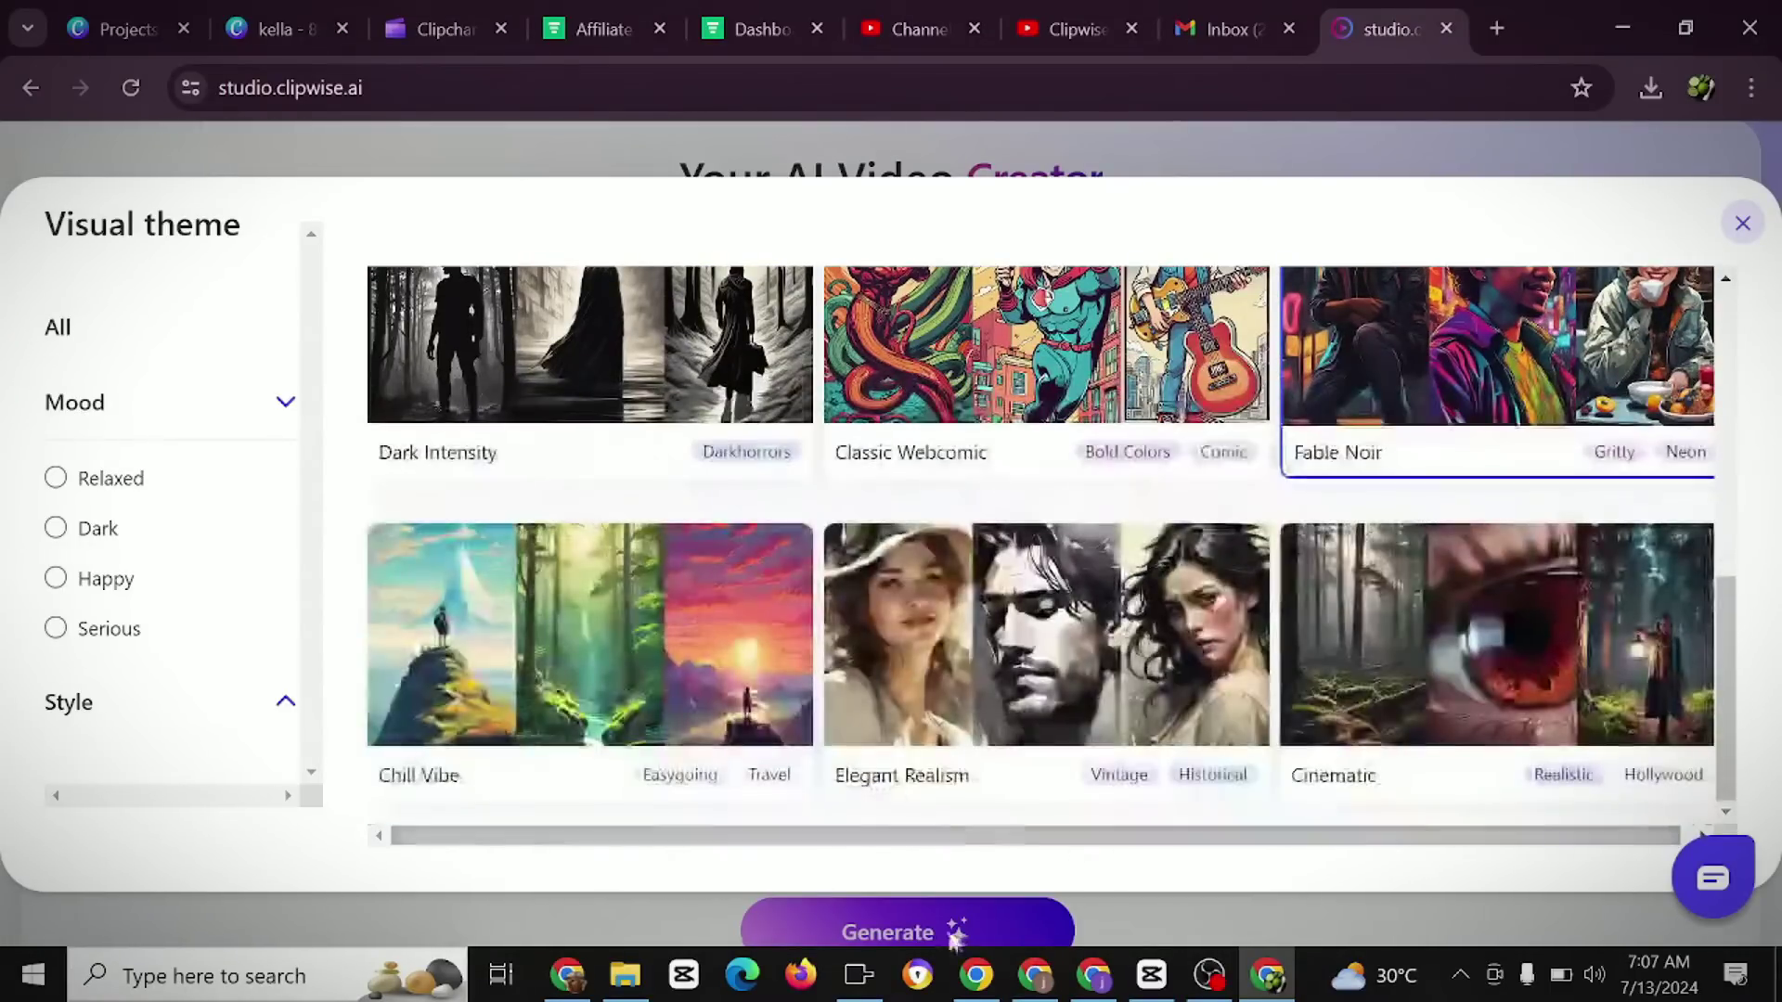
pyautogui.click(922, 909)
pyautogui.scroll(-13, 1245, 496)
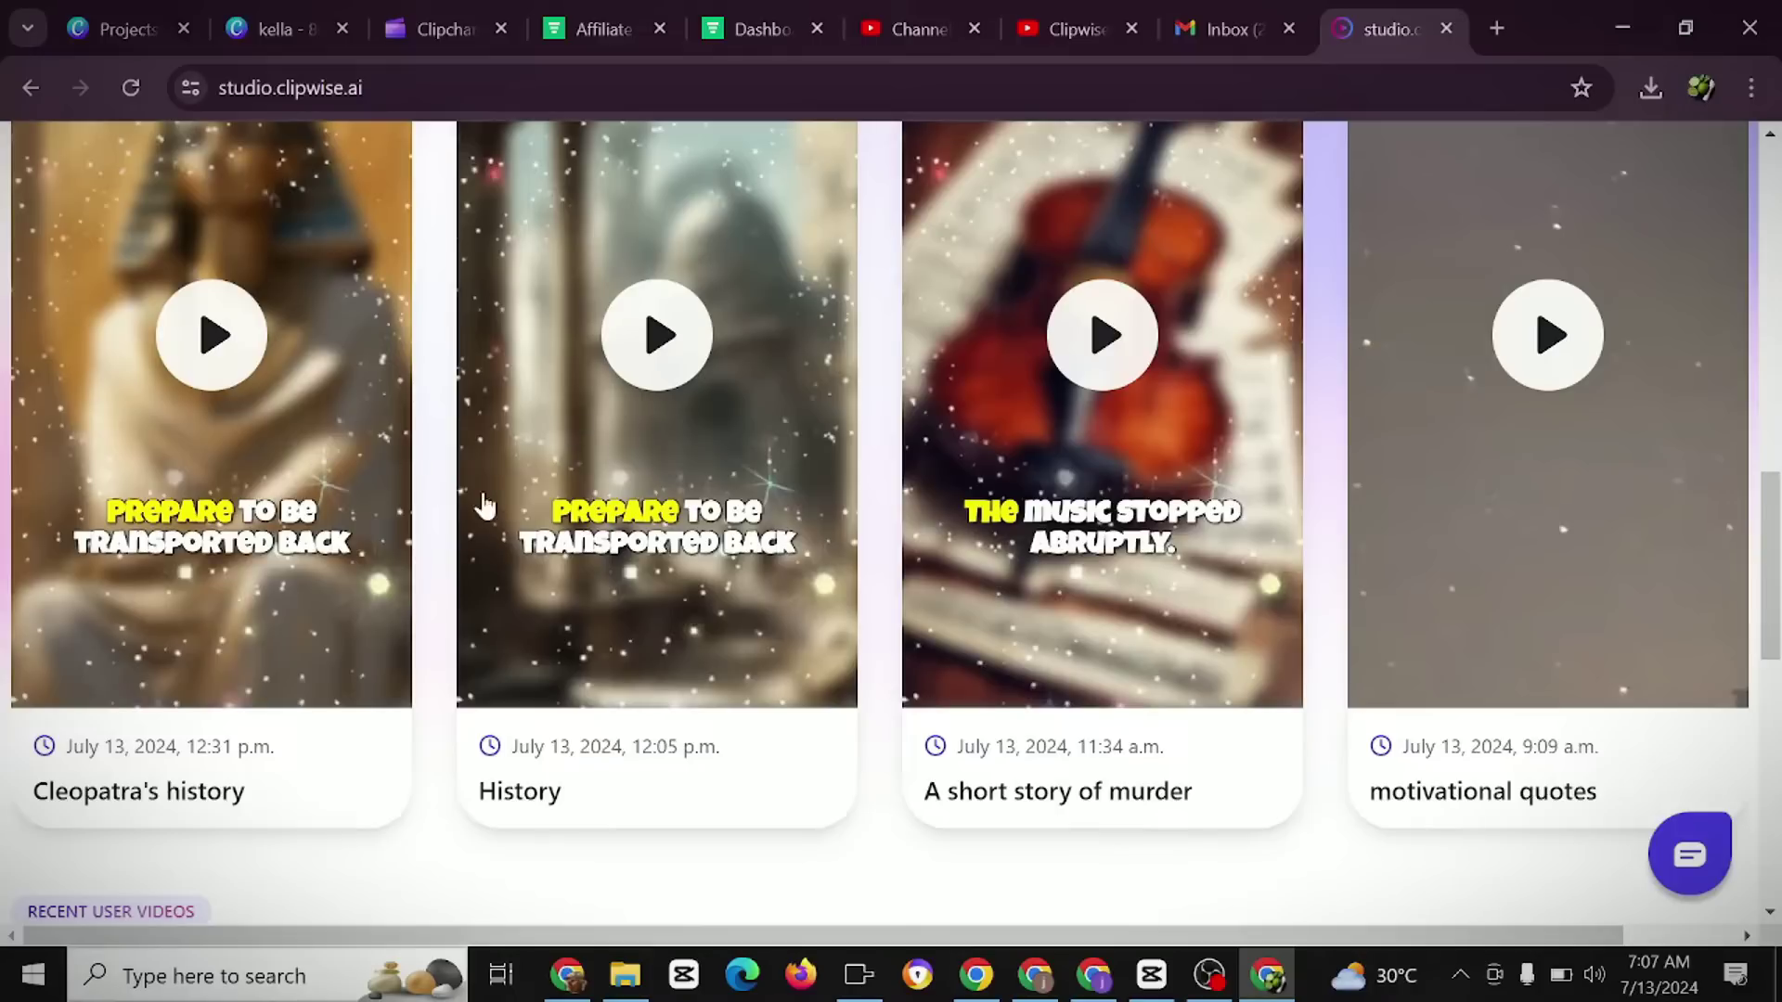
pyautogui.click(554, 510)
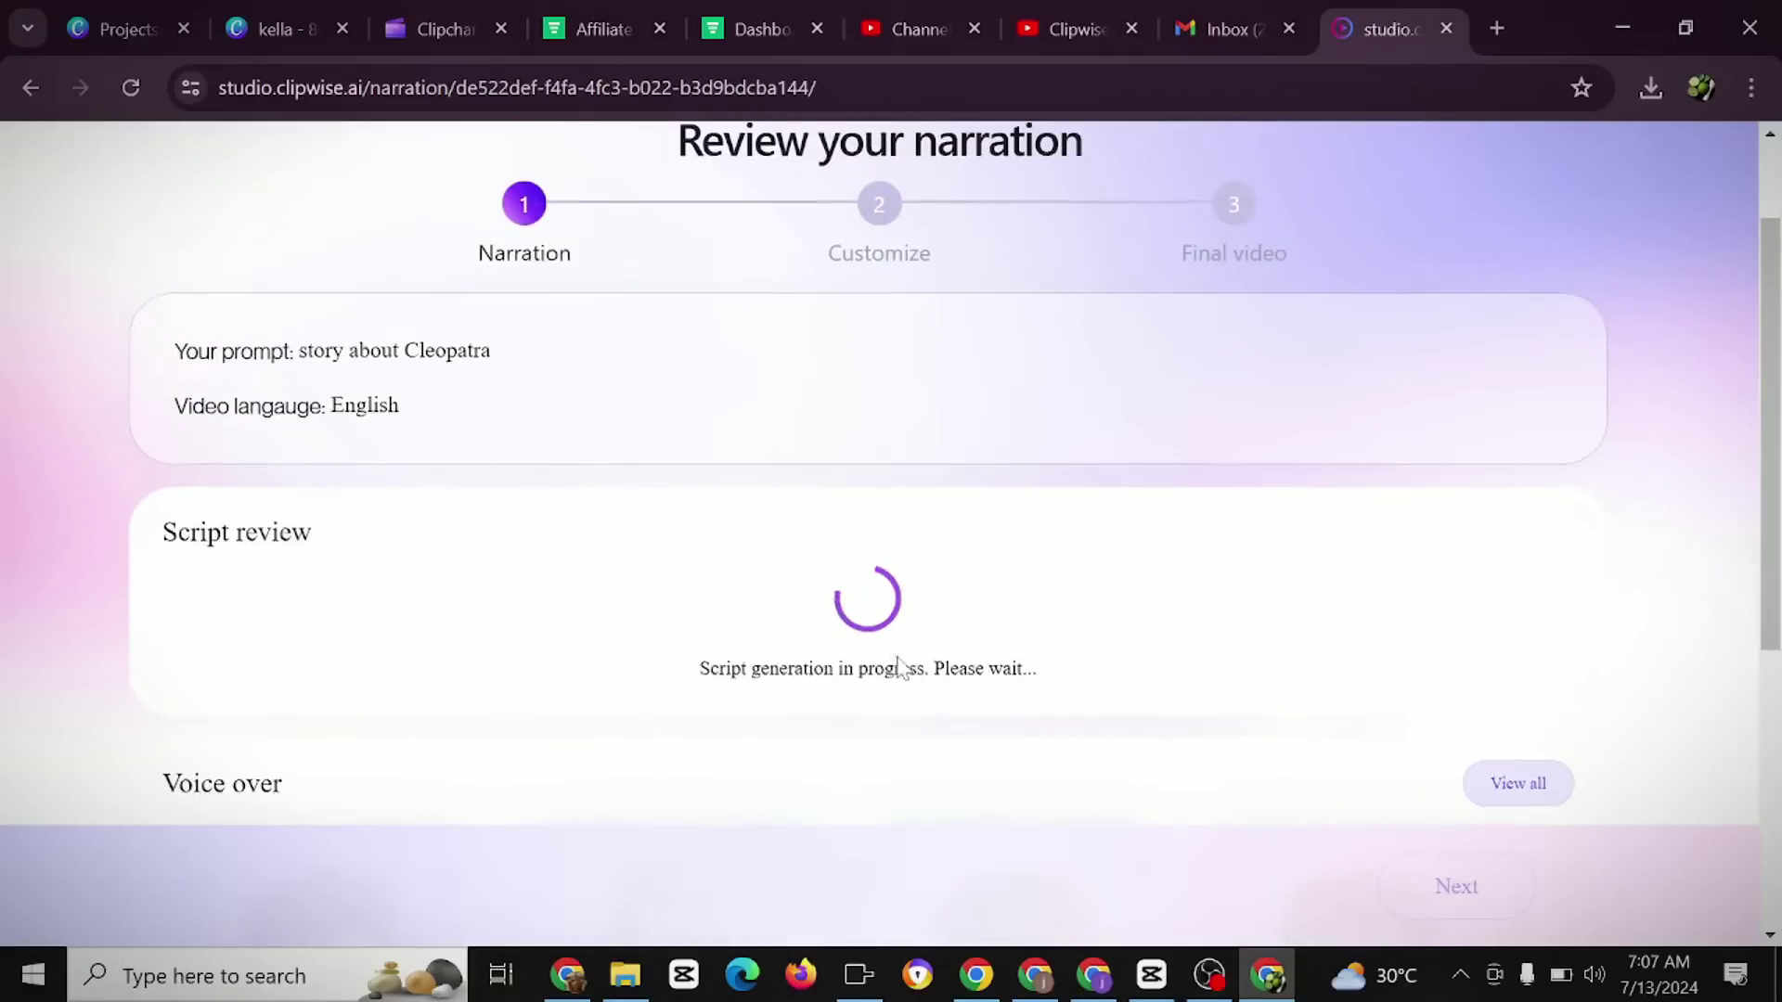
# Sample the Knightley Thompson and Johnny Alexander voices, then choose Knightley Thompson and continue.
pyautogui.scroll(4, 433, 485)
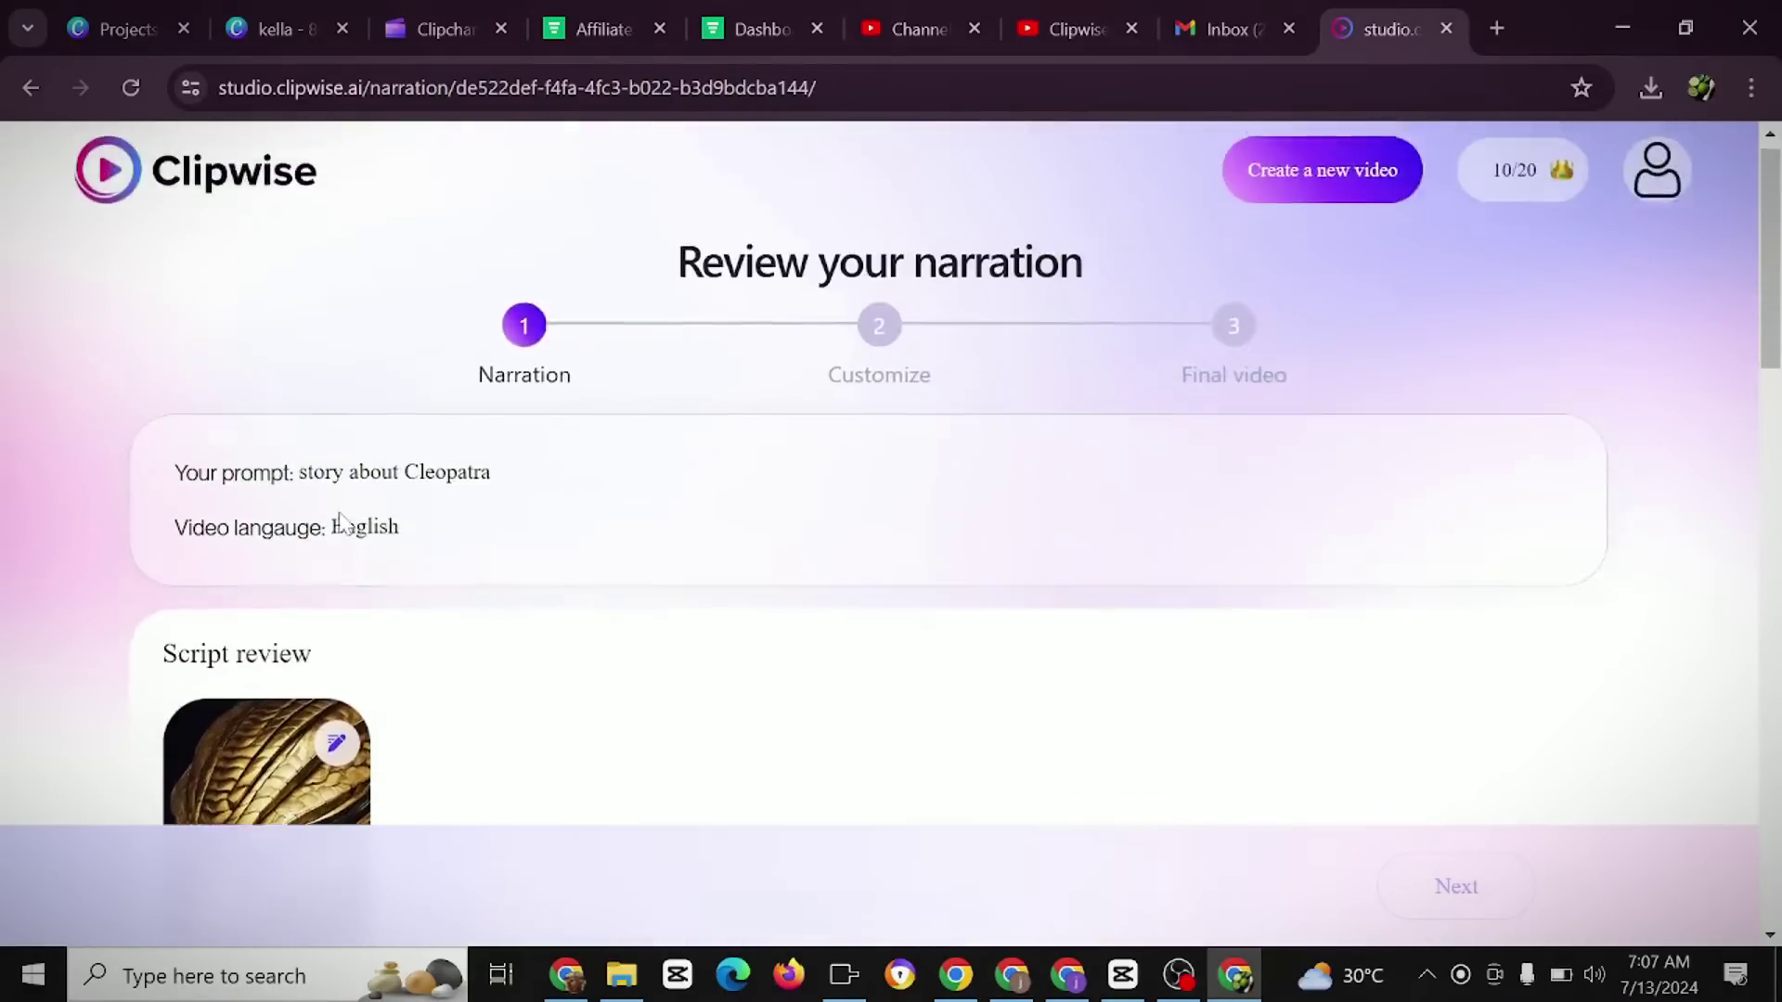
pyautogui.scroll(-10, 390, 451)
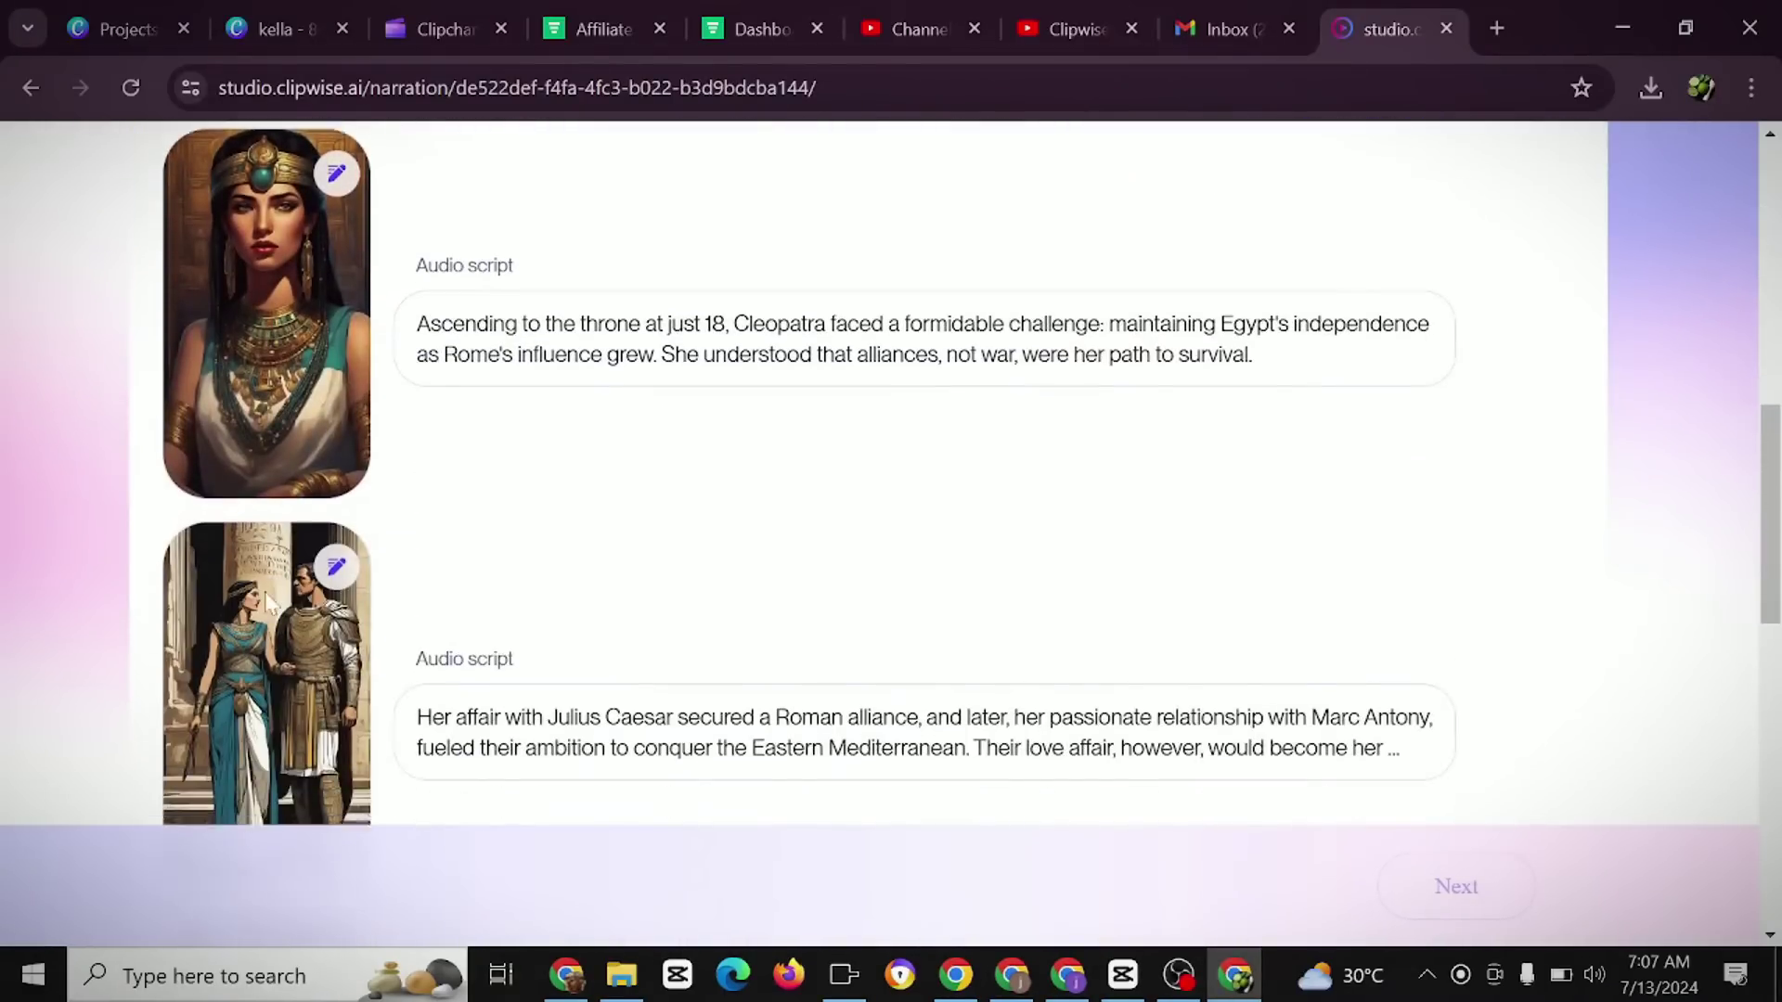
pyautogui.scroll(-10, 315, 445)
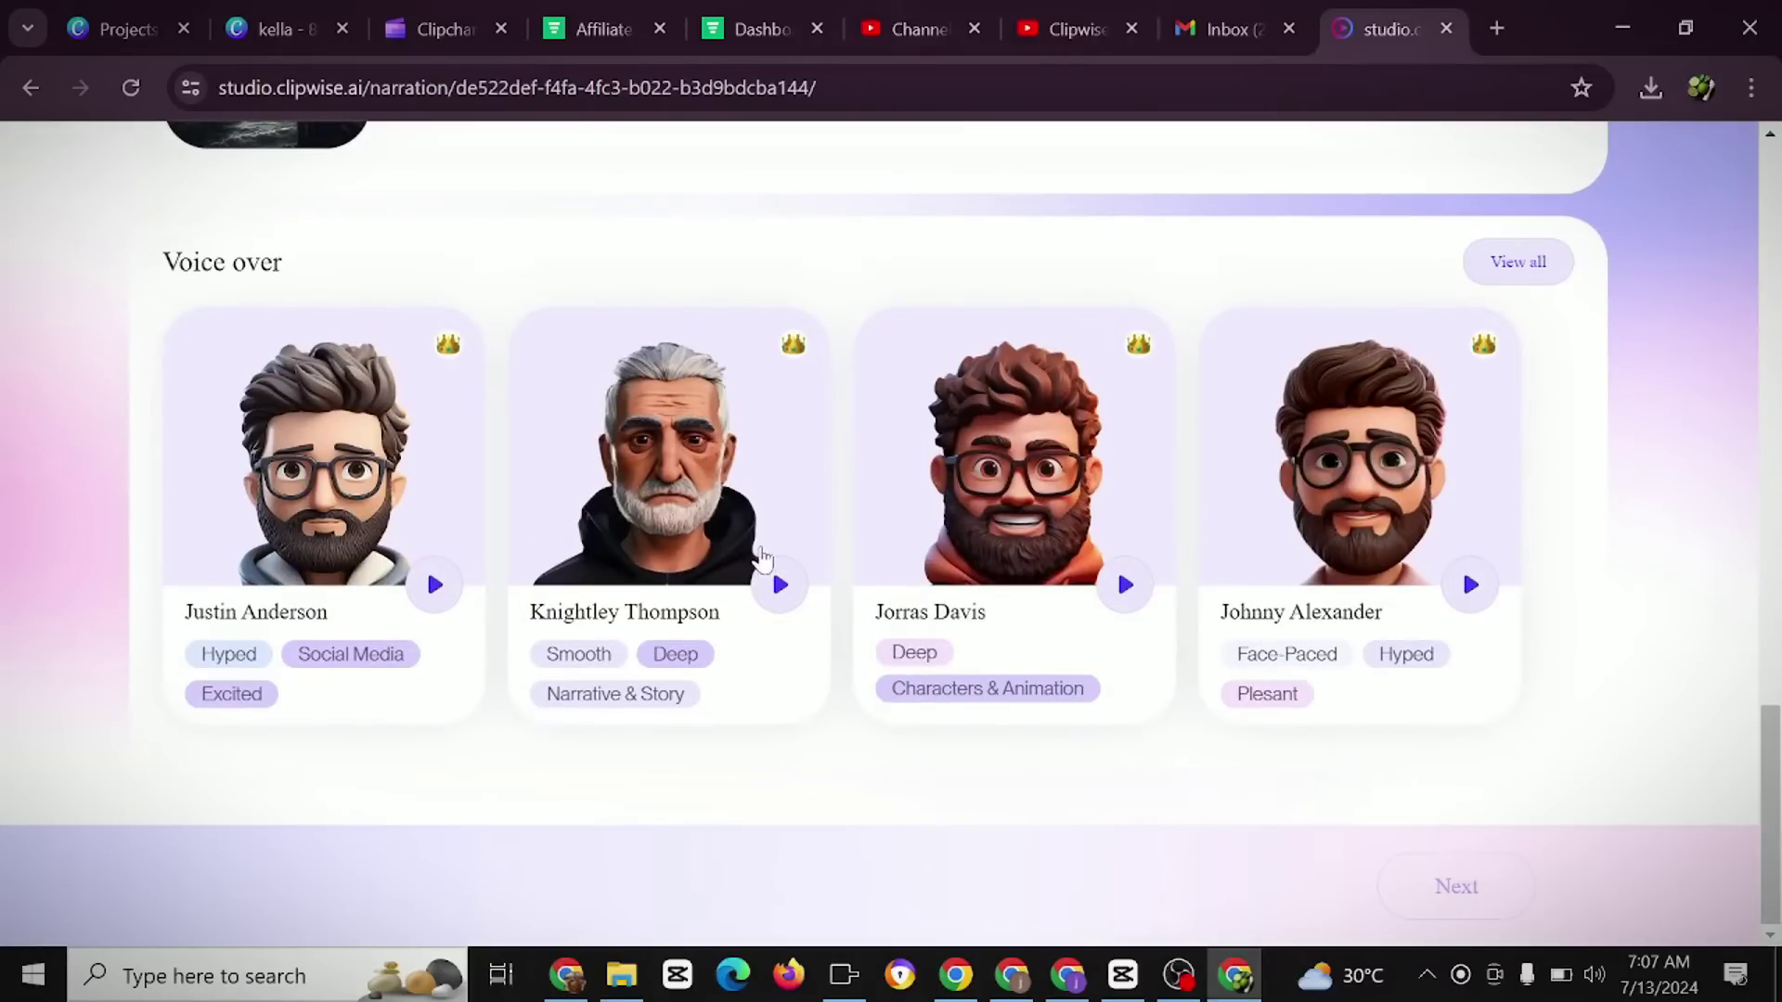
pyautogui.click(782, 585)
pyautogui.click(1474, 596)
pyautogui.click(686, 509)
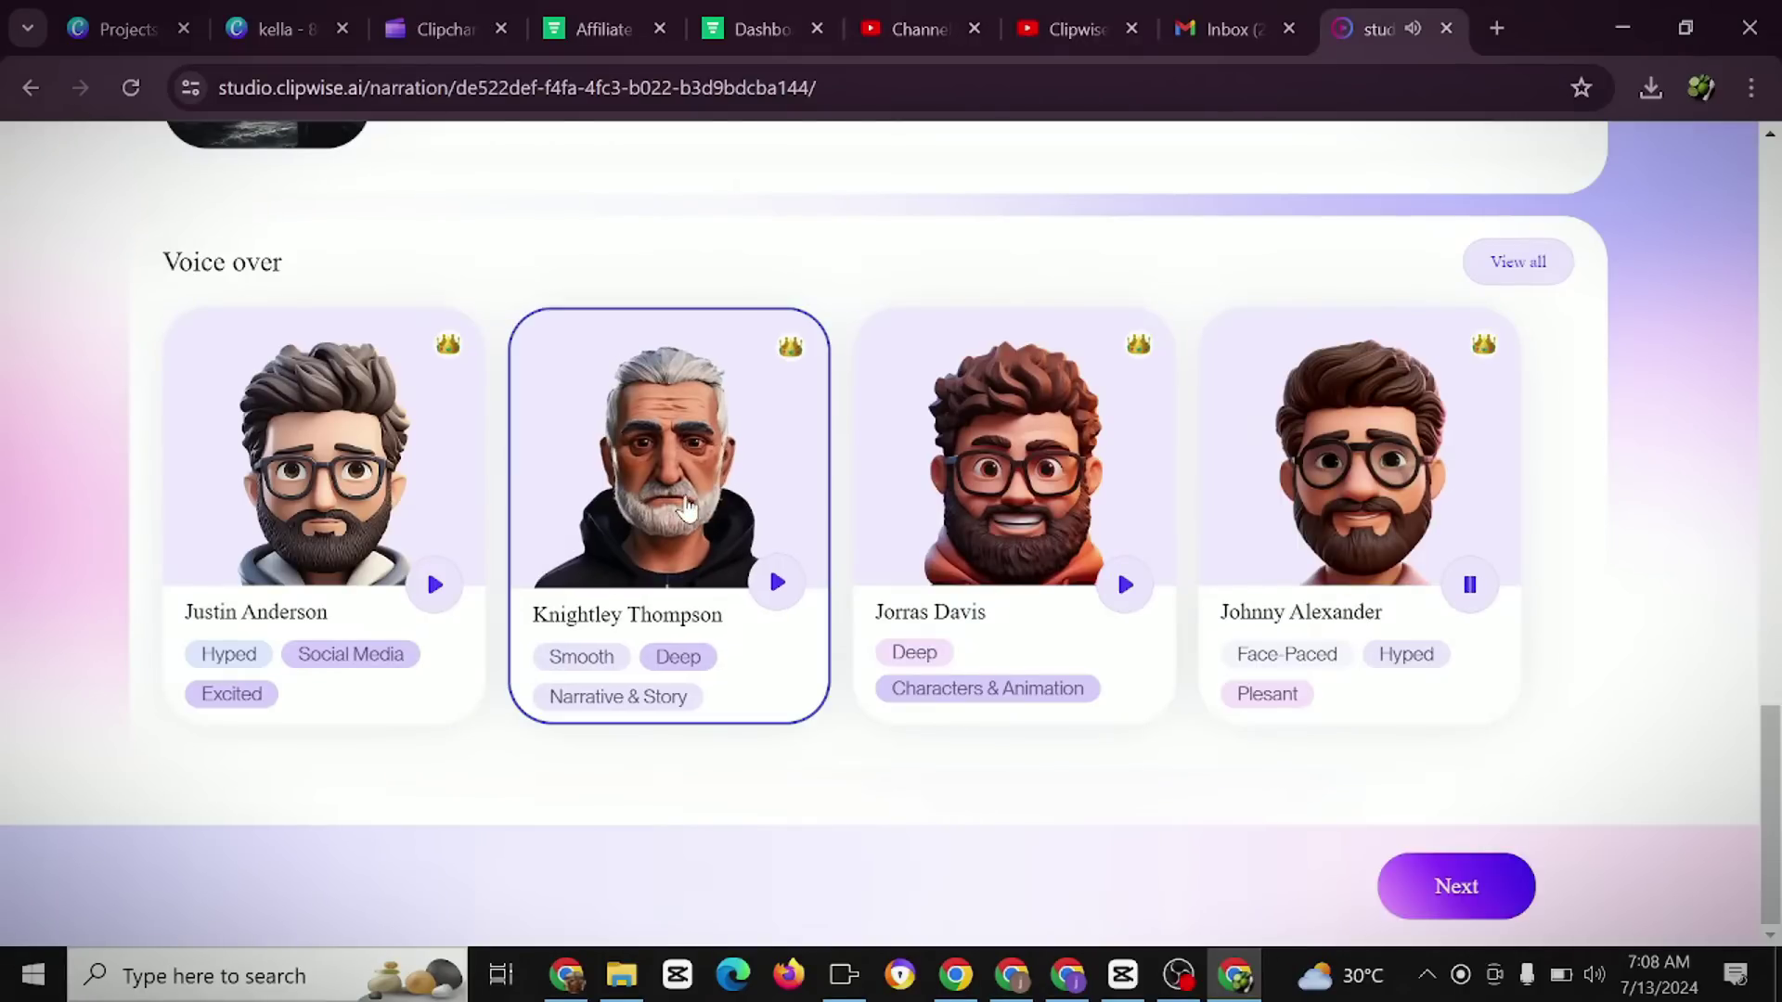
pyautogui.click(1436, 887)
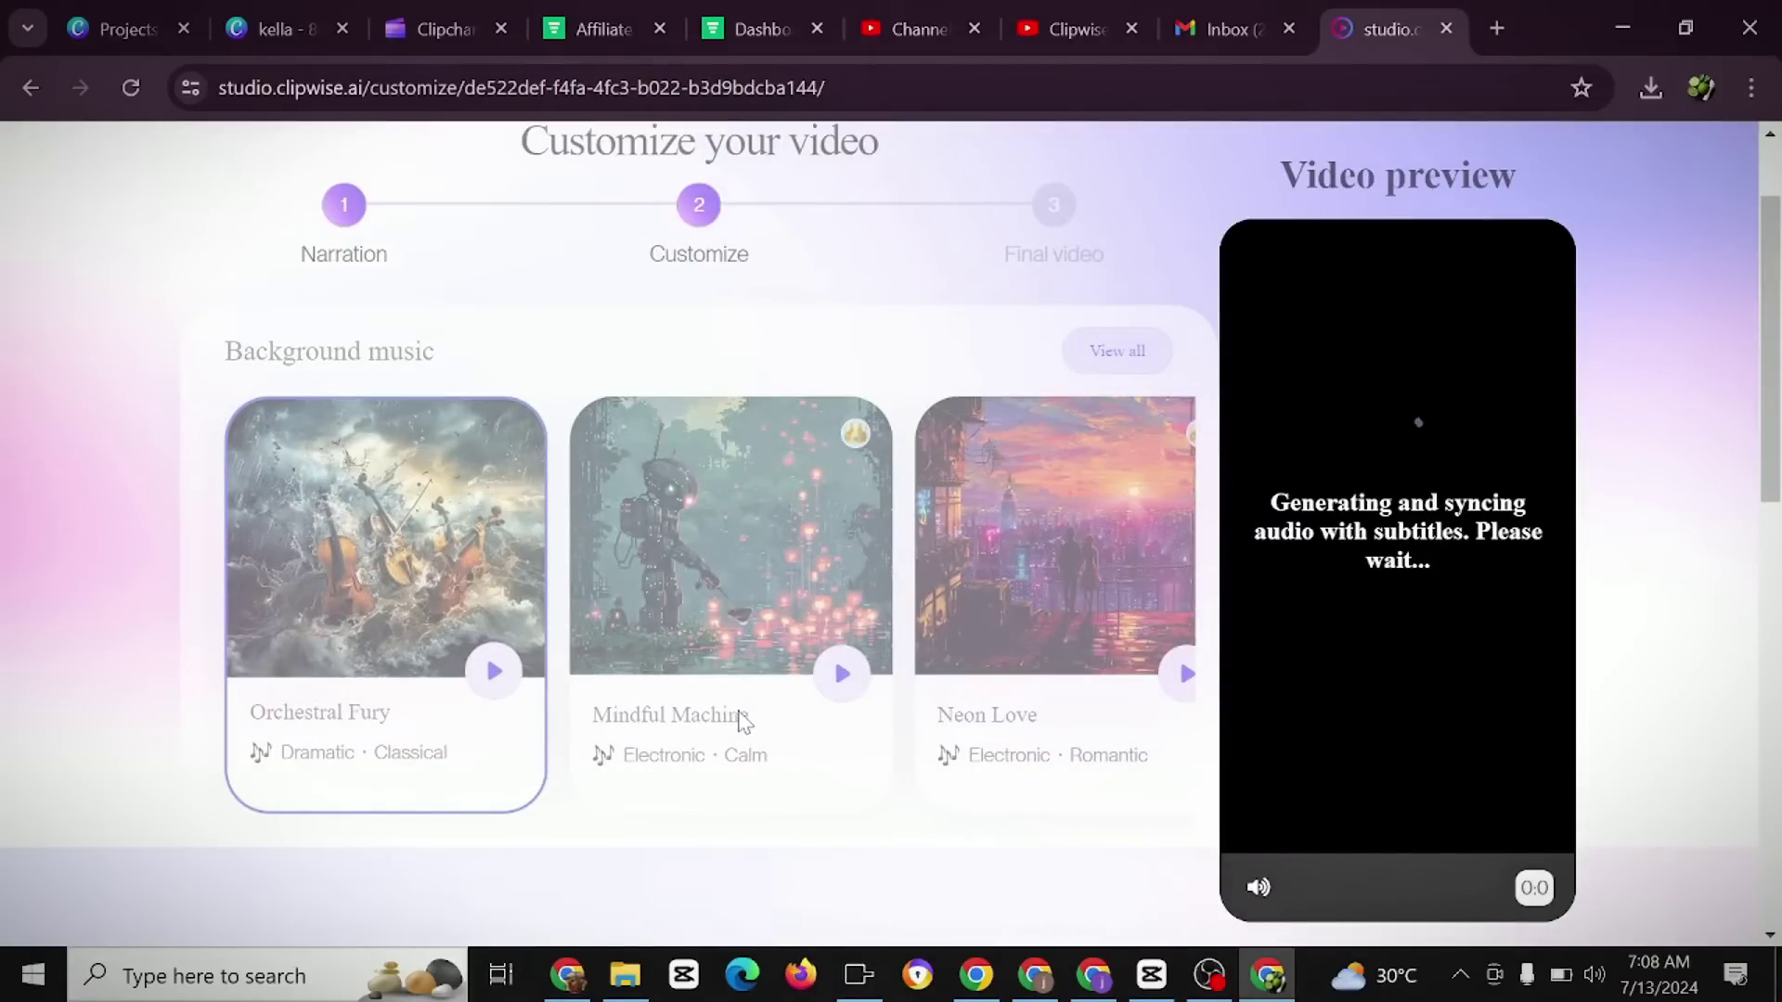
# Set caption position to Center, keeping Yellow caption colour and Luckiest Guy font.
pyautogui.scroll(-5, 736, 721)
pyautogui.scroll(-5, 697, 557)
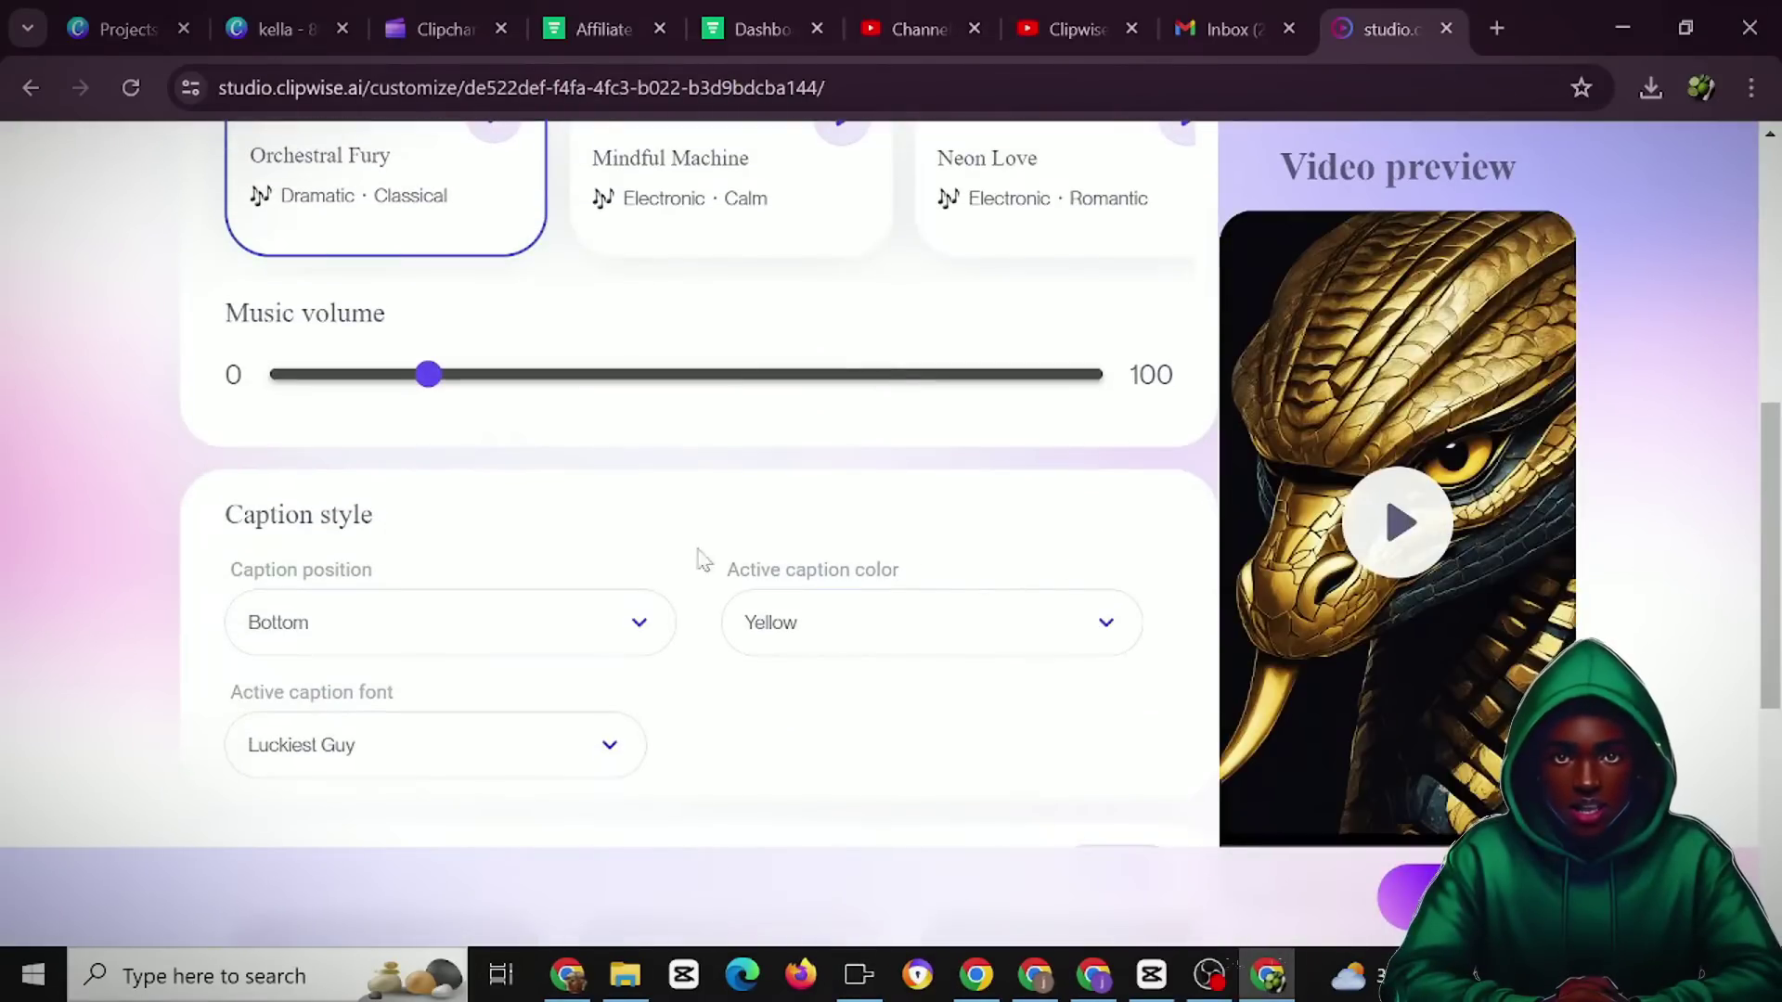
pyautogui.click(642, 349)
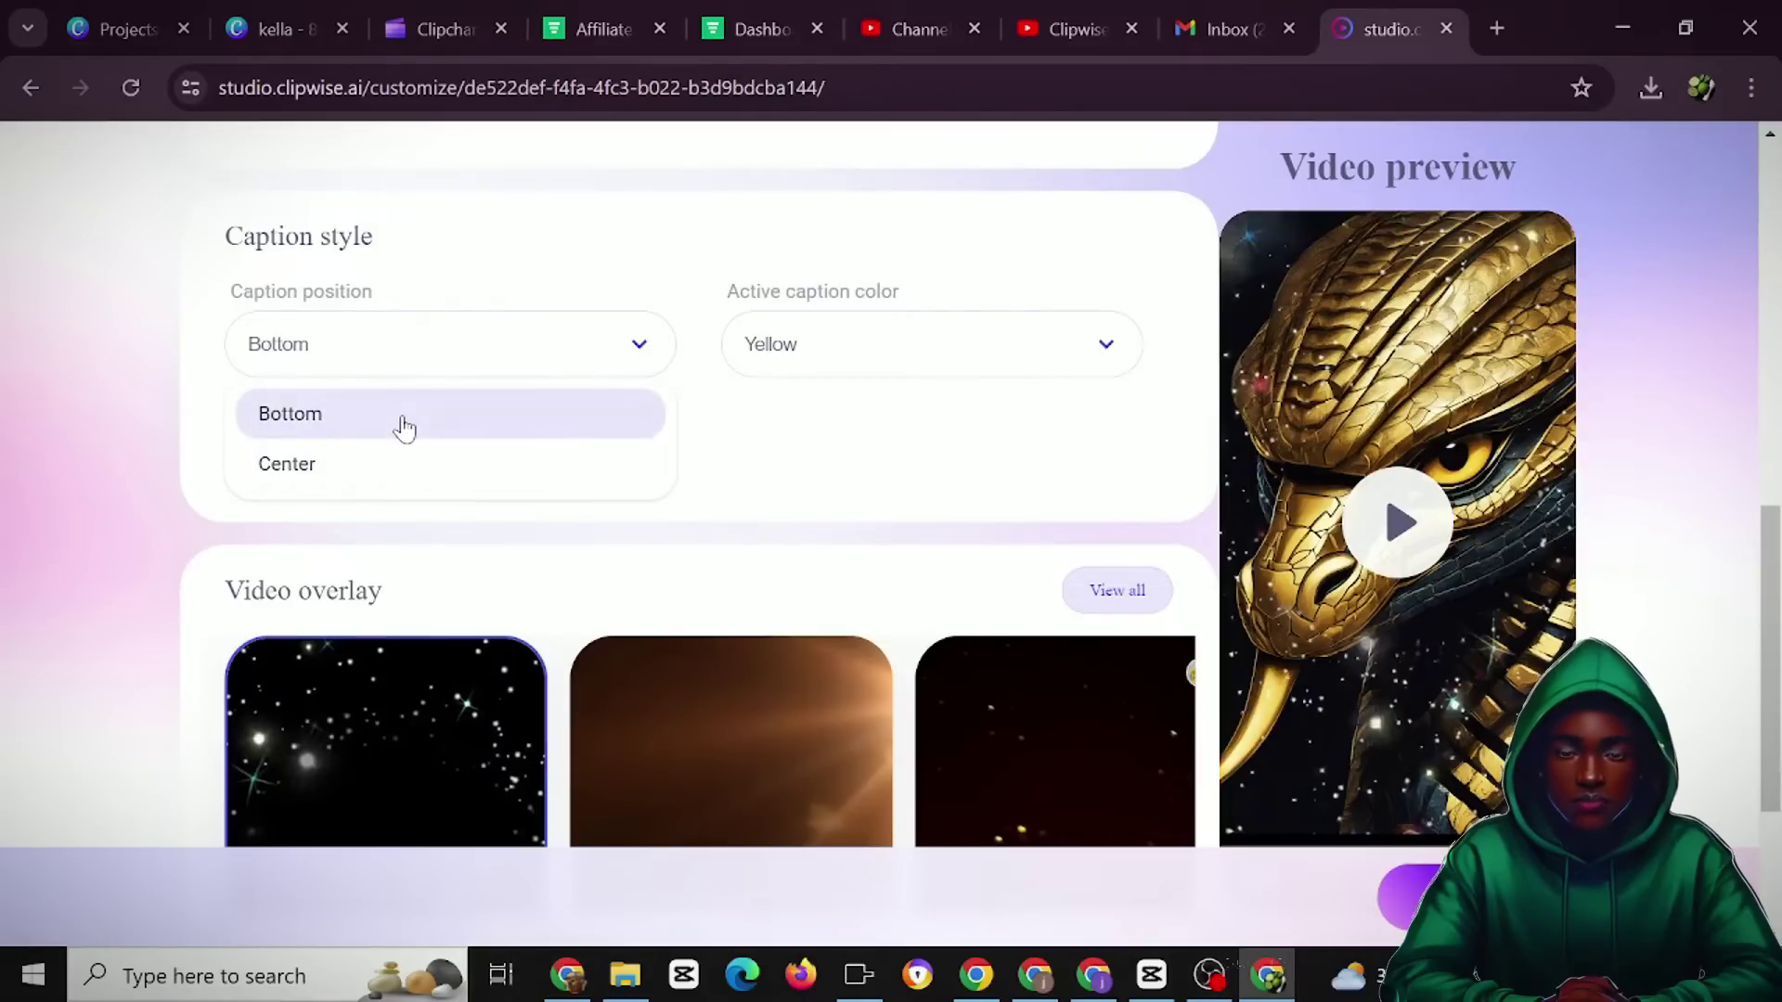
pyautogui.click(381, 471)
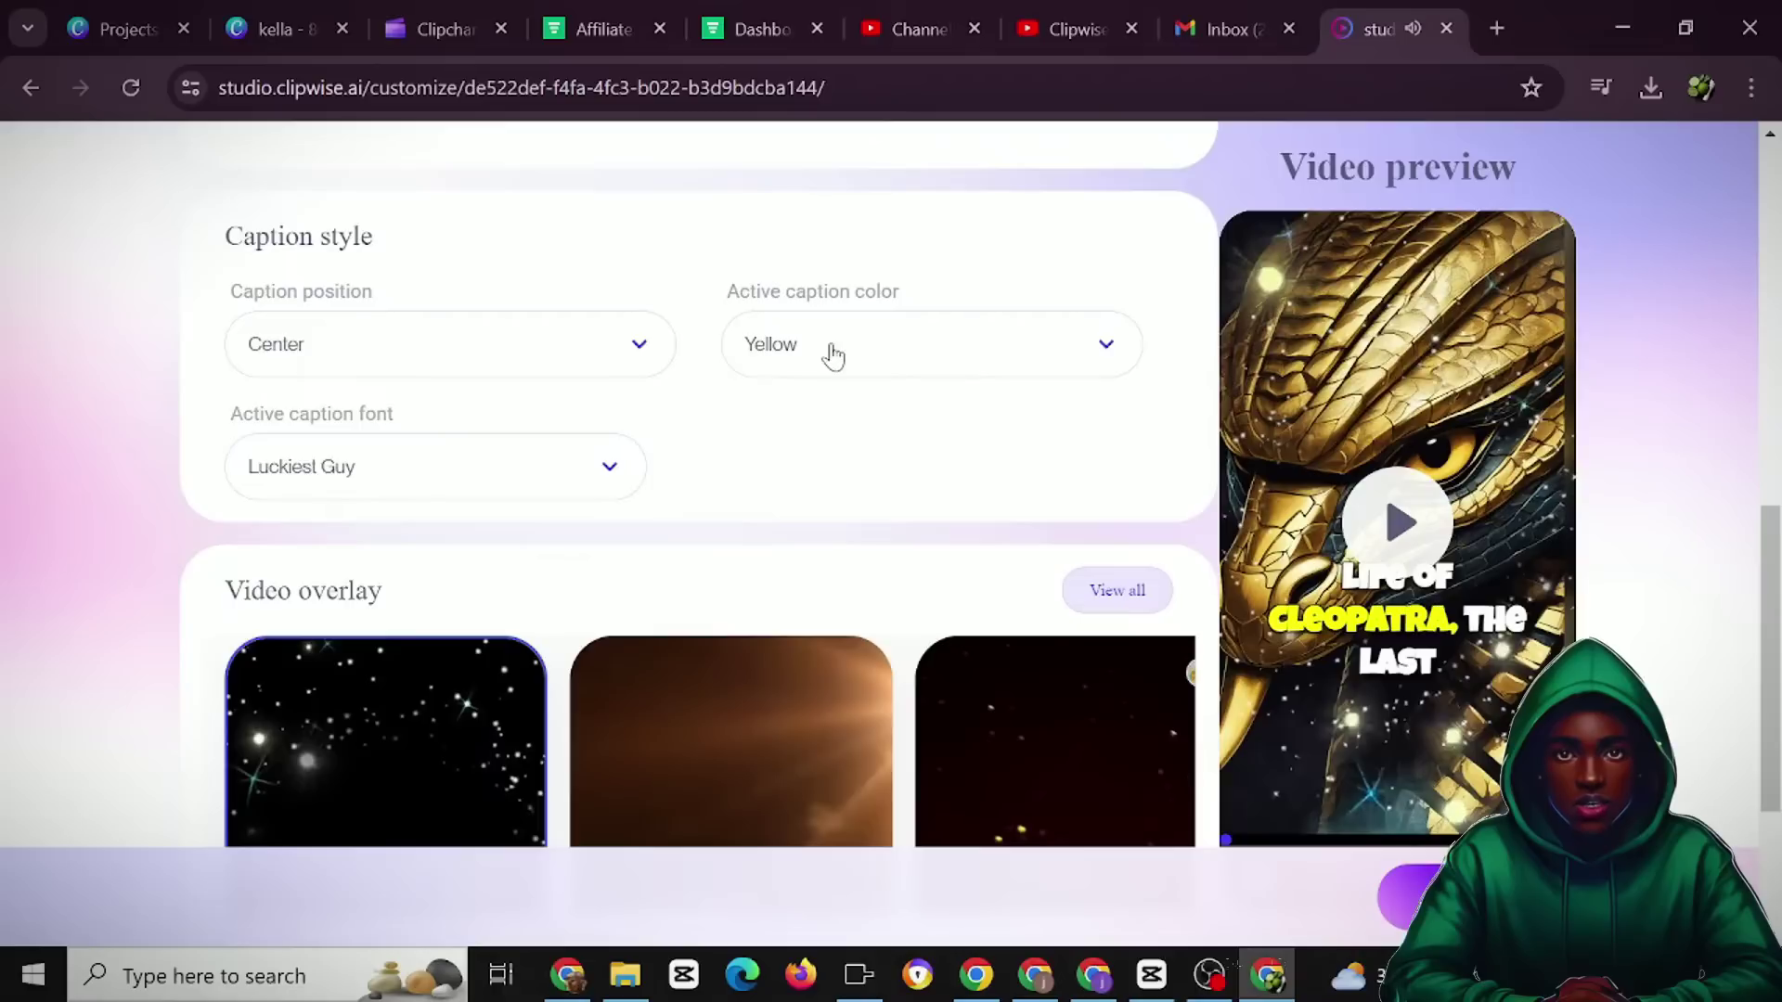
pyautogui.click(942, 371)
pyautogui.click(675, 444)
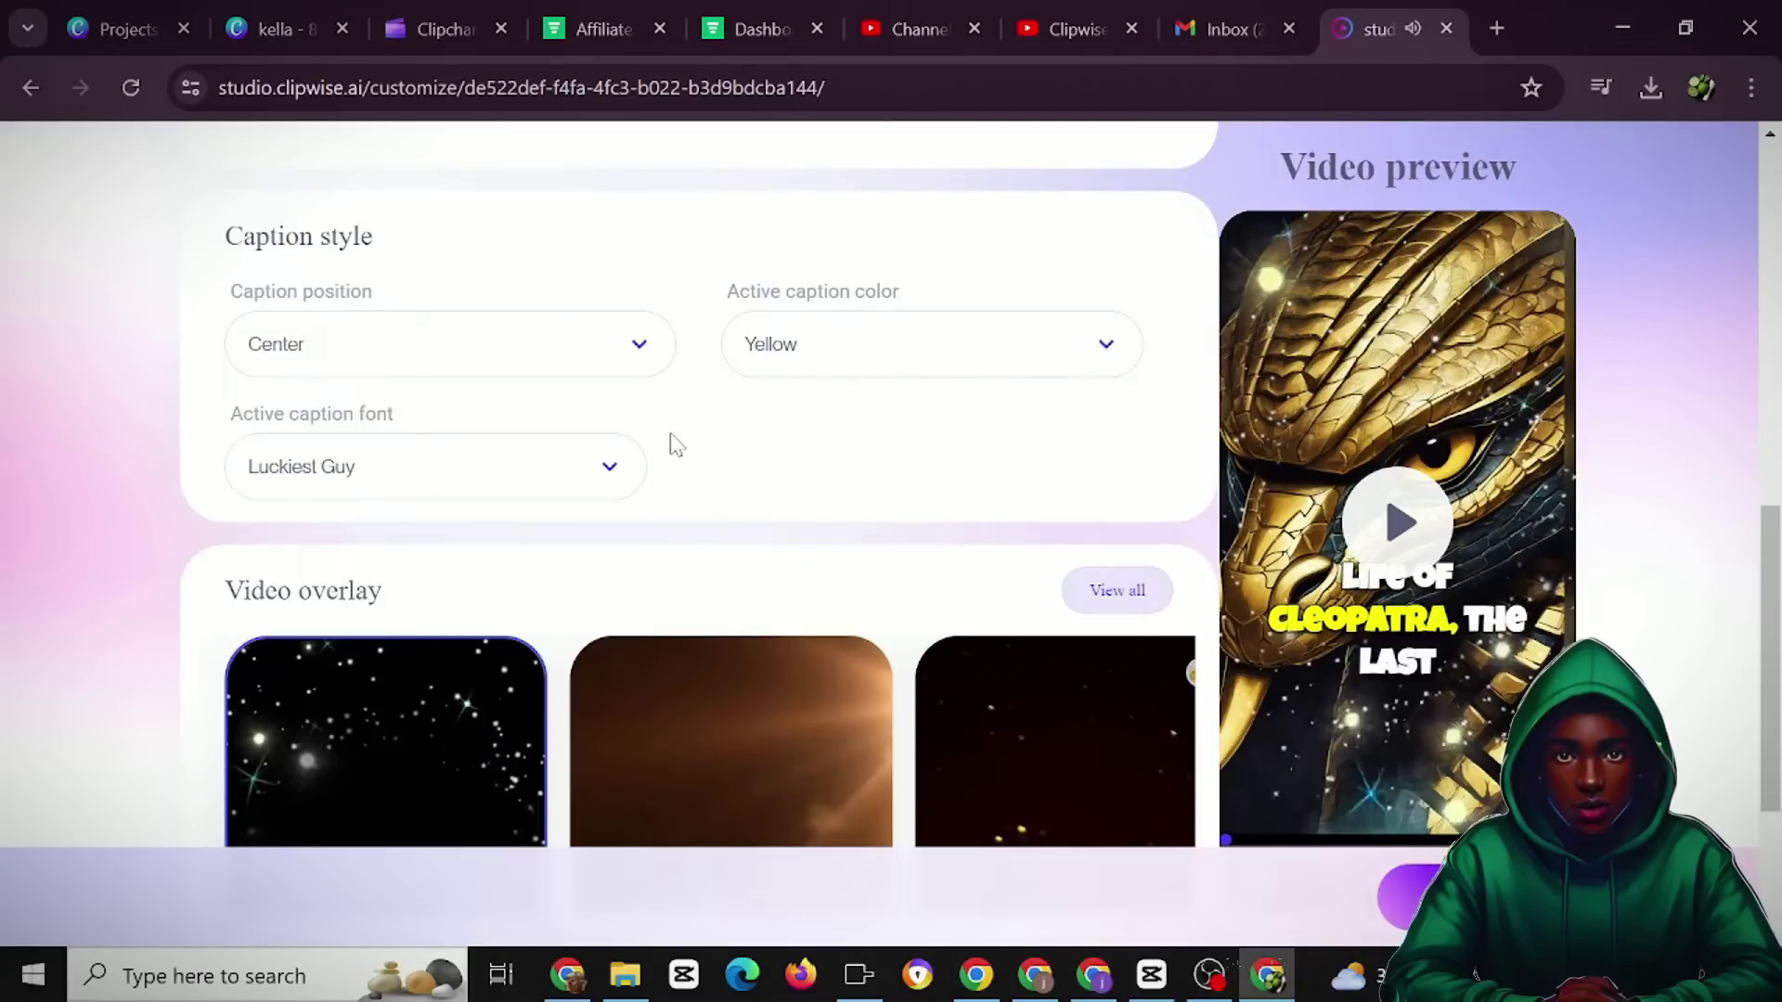
pyautogui.click(291, 486)
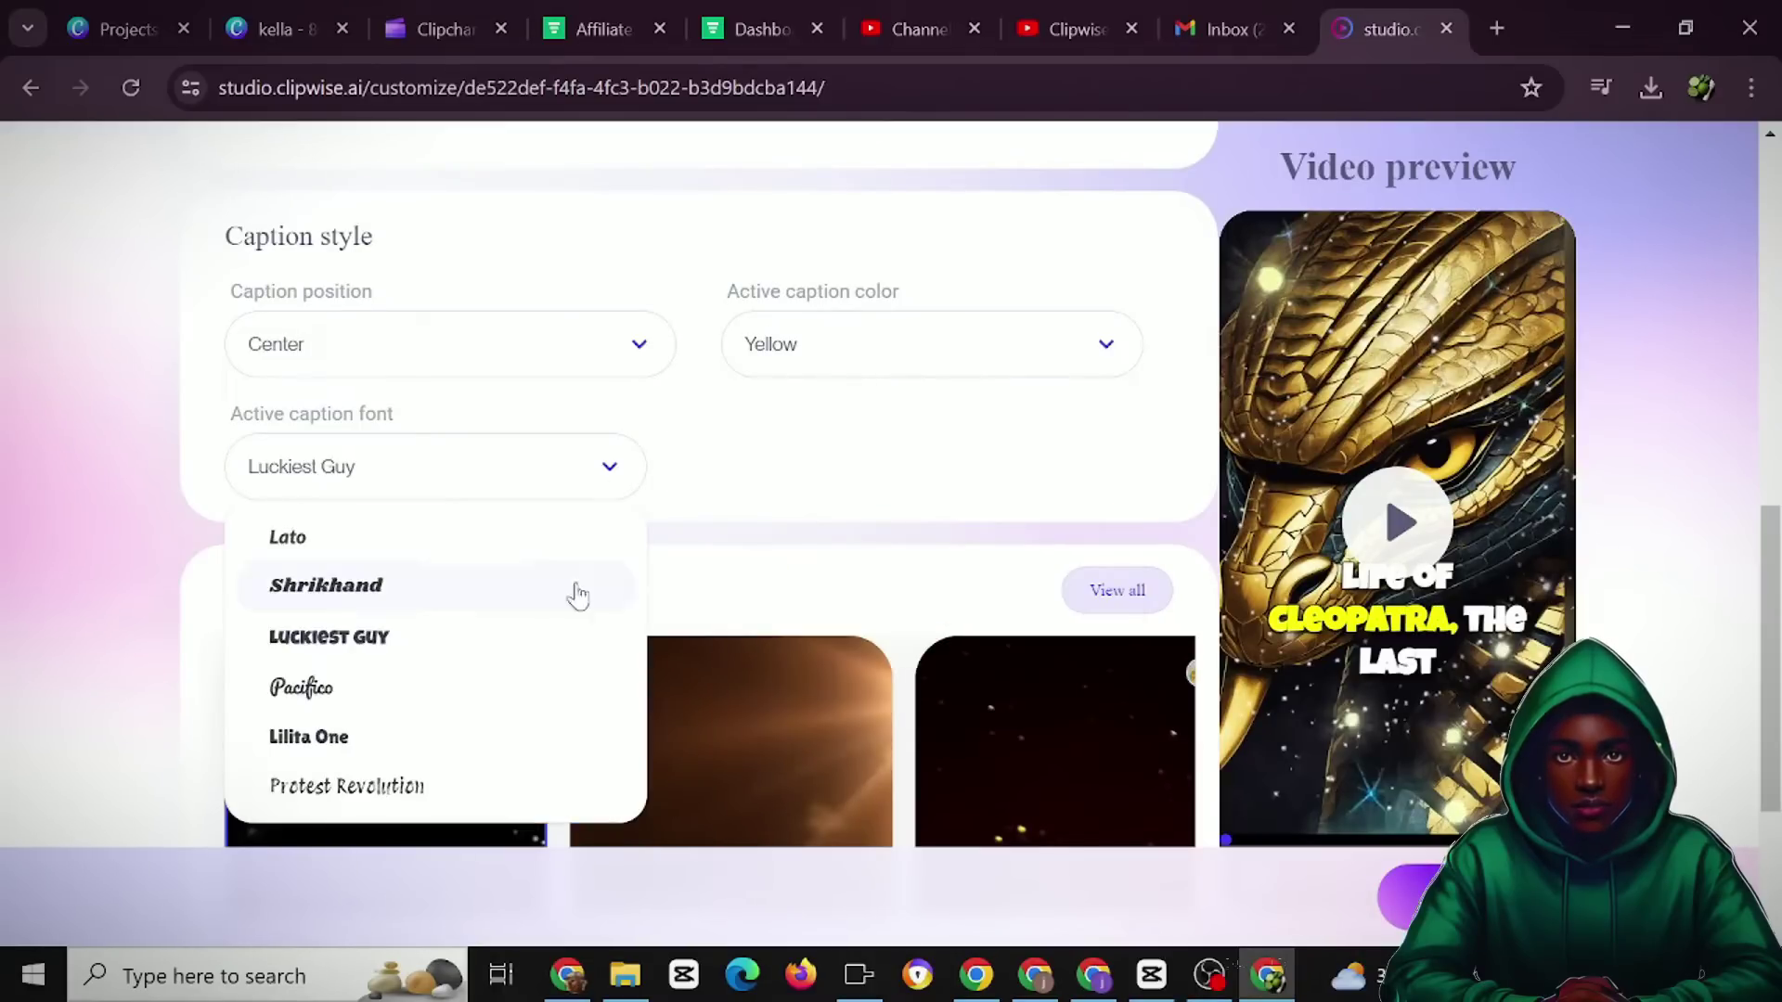
pyautogui.click(418, 640)
pyautogui.scroll(-3, 845, 475)
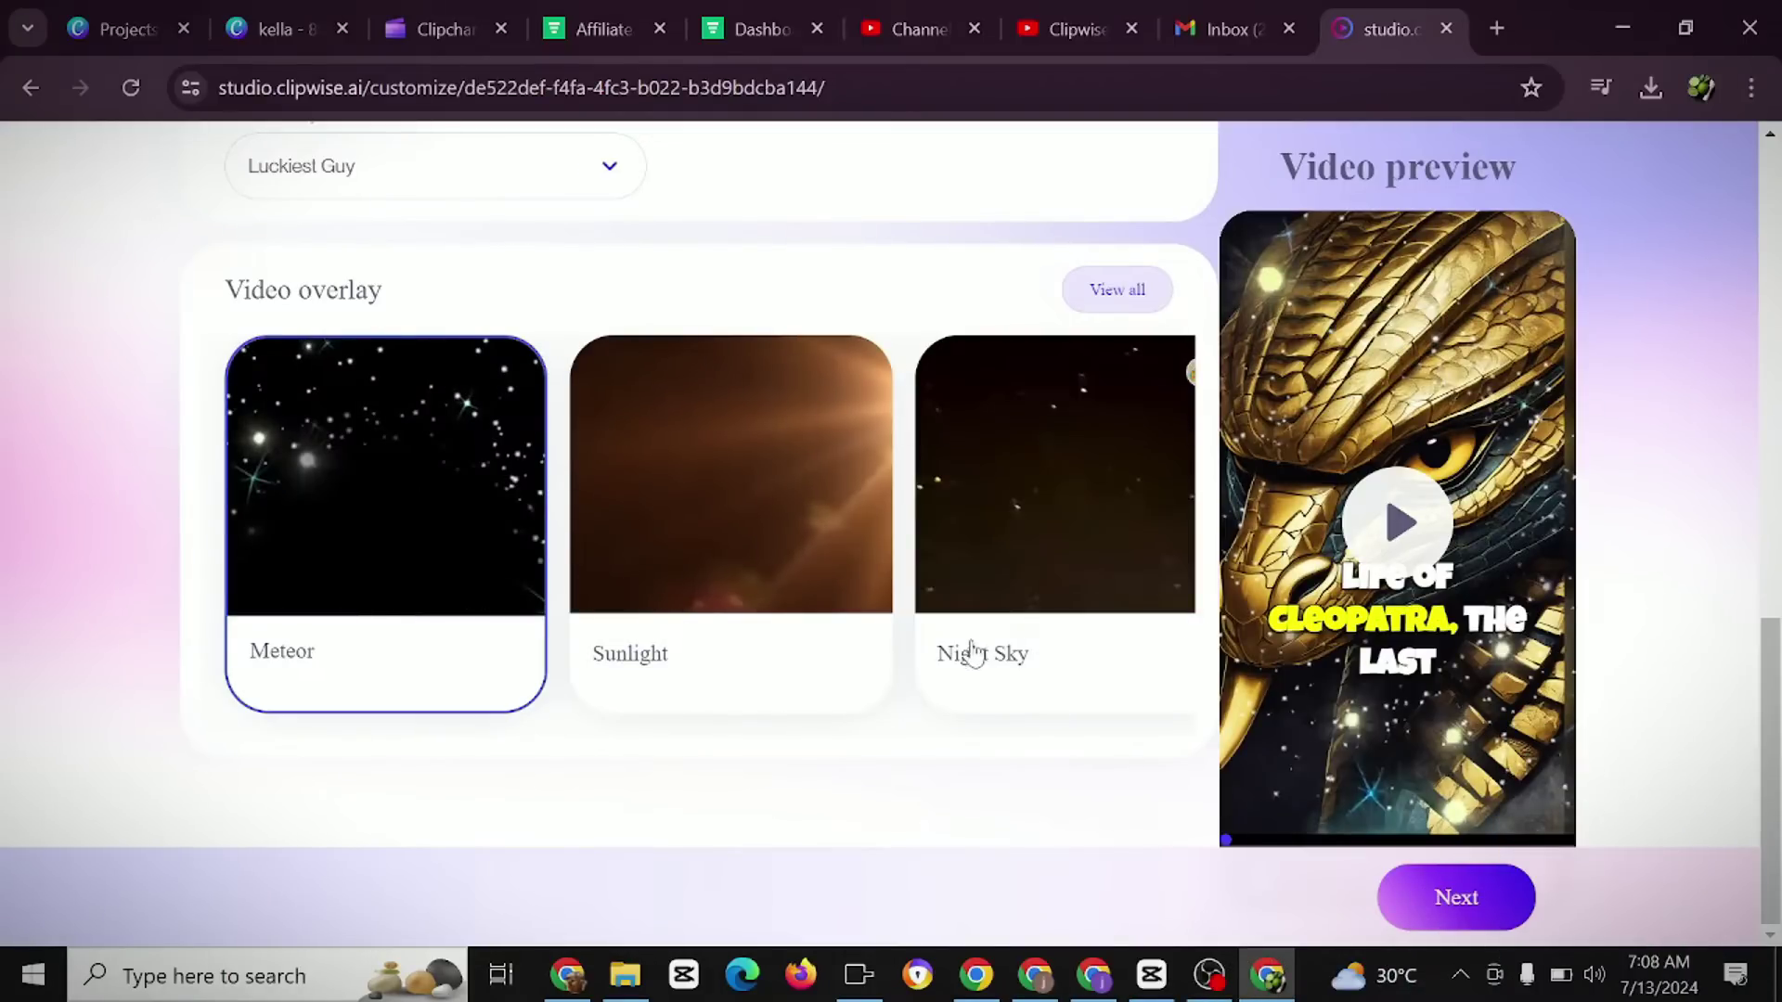
# Play the preview of the captioned Cleopatra video.
pyautogui.click(1386, 561)
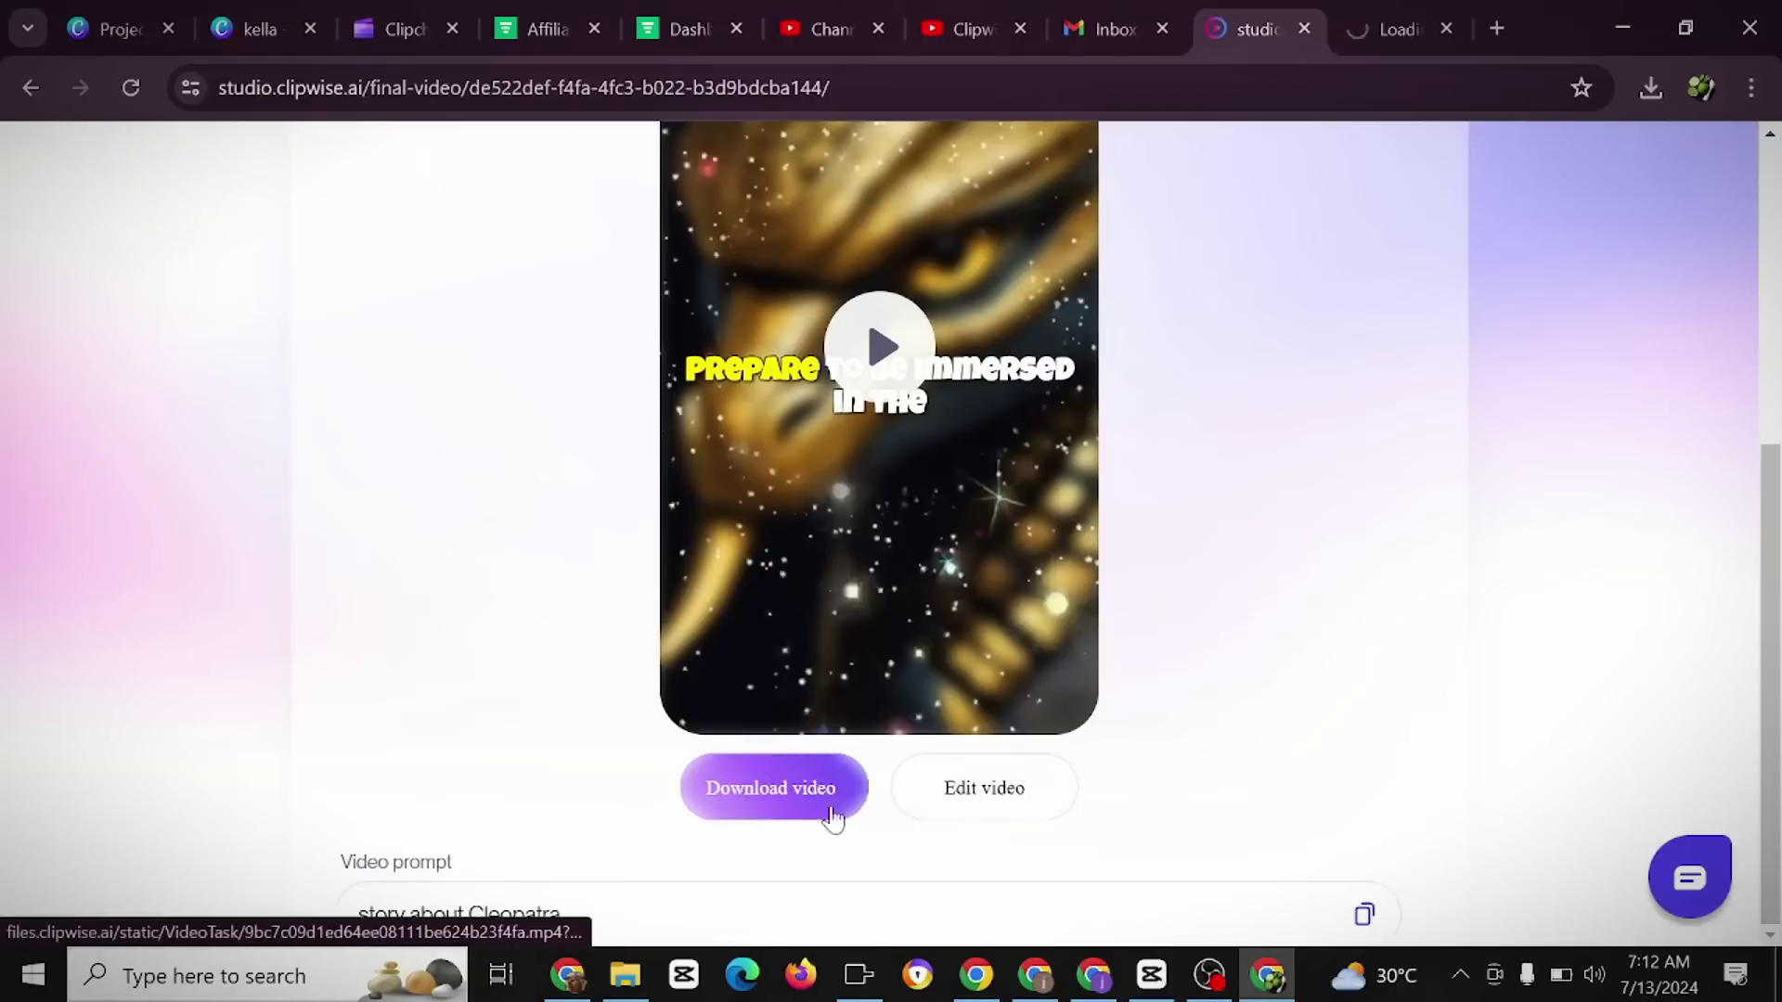
# Scroll up and down the final video page.
pyautogui.scroll(5, 940, 433)
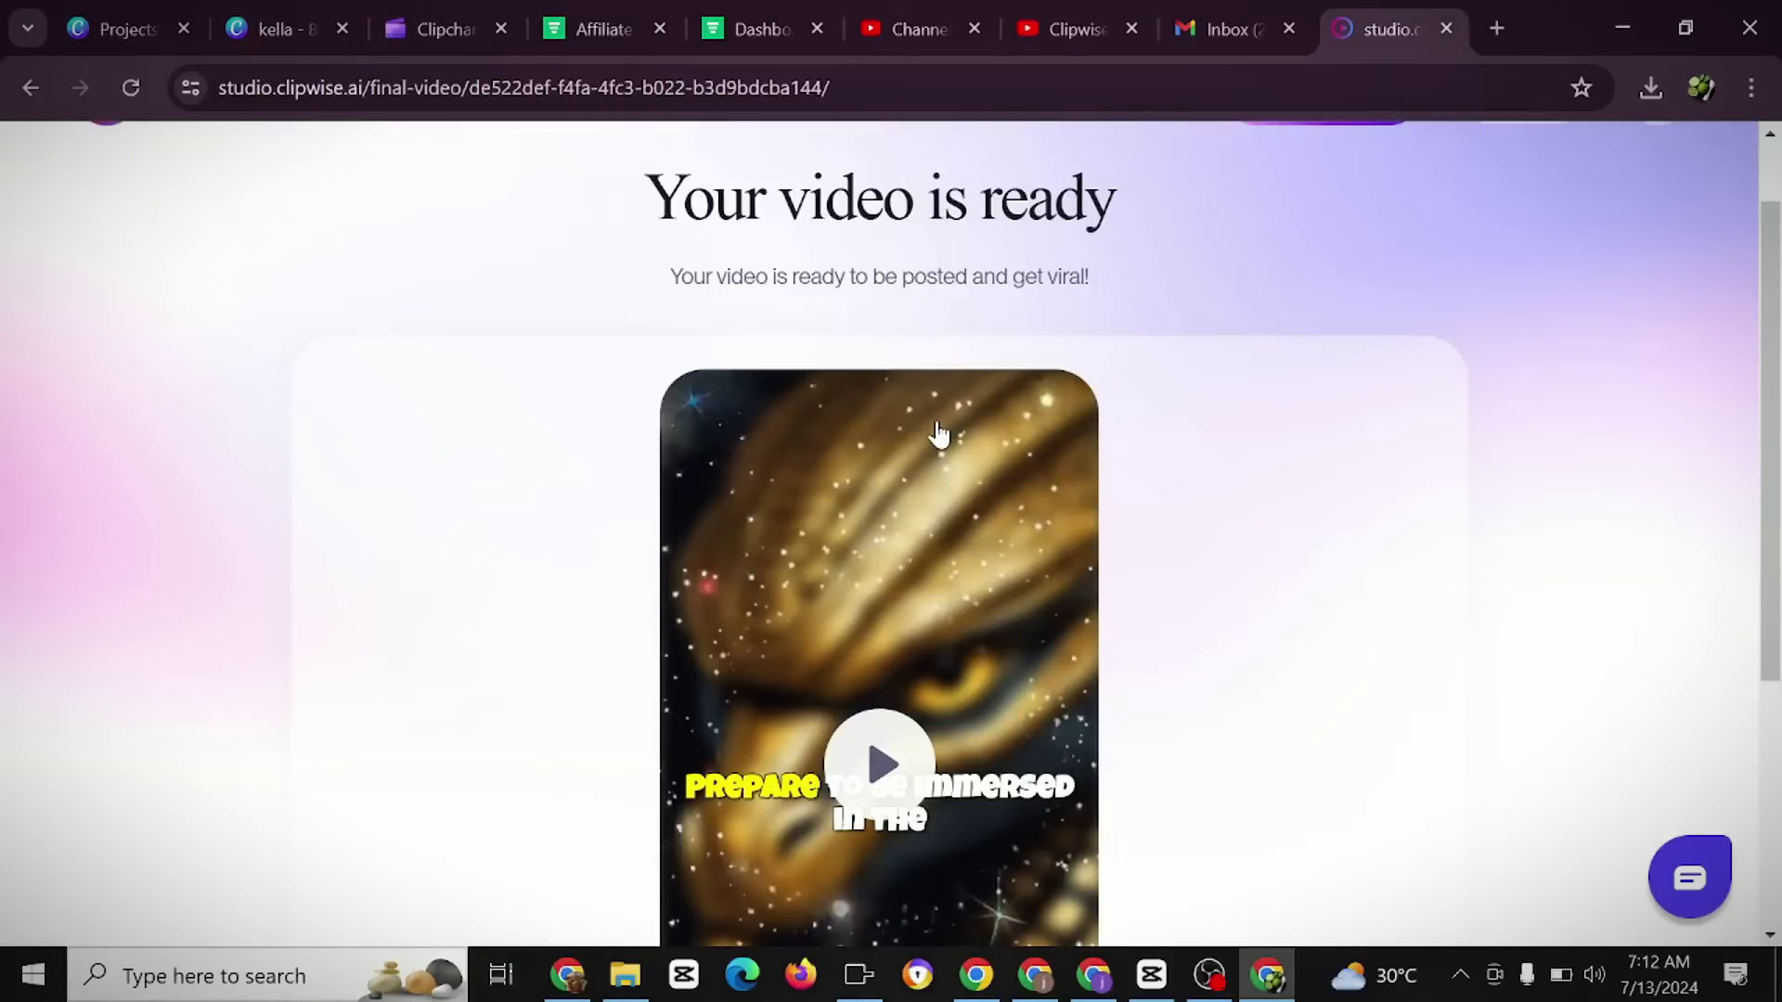
pyautogui.scroll(2, 538, 548)
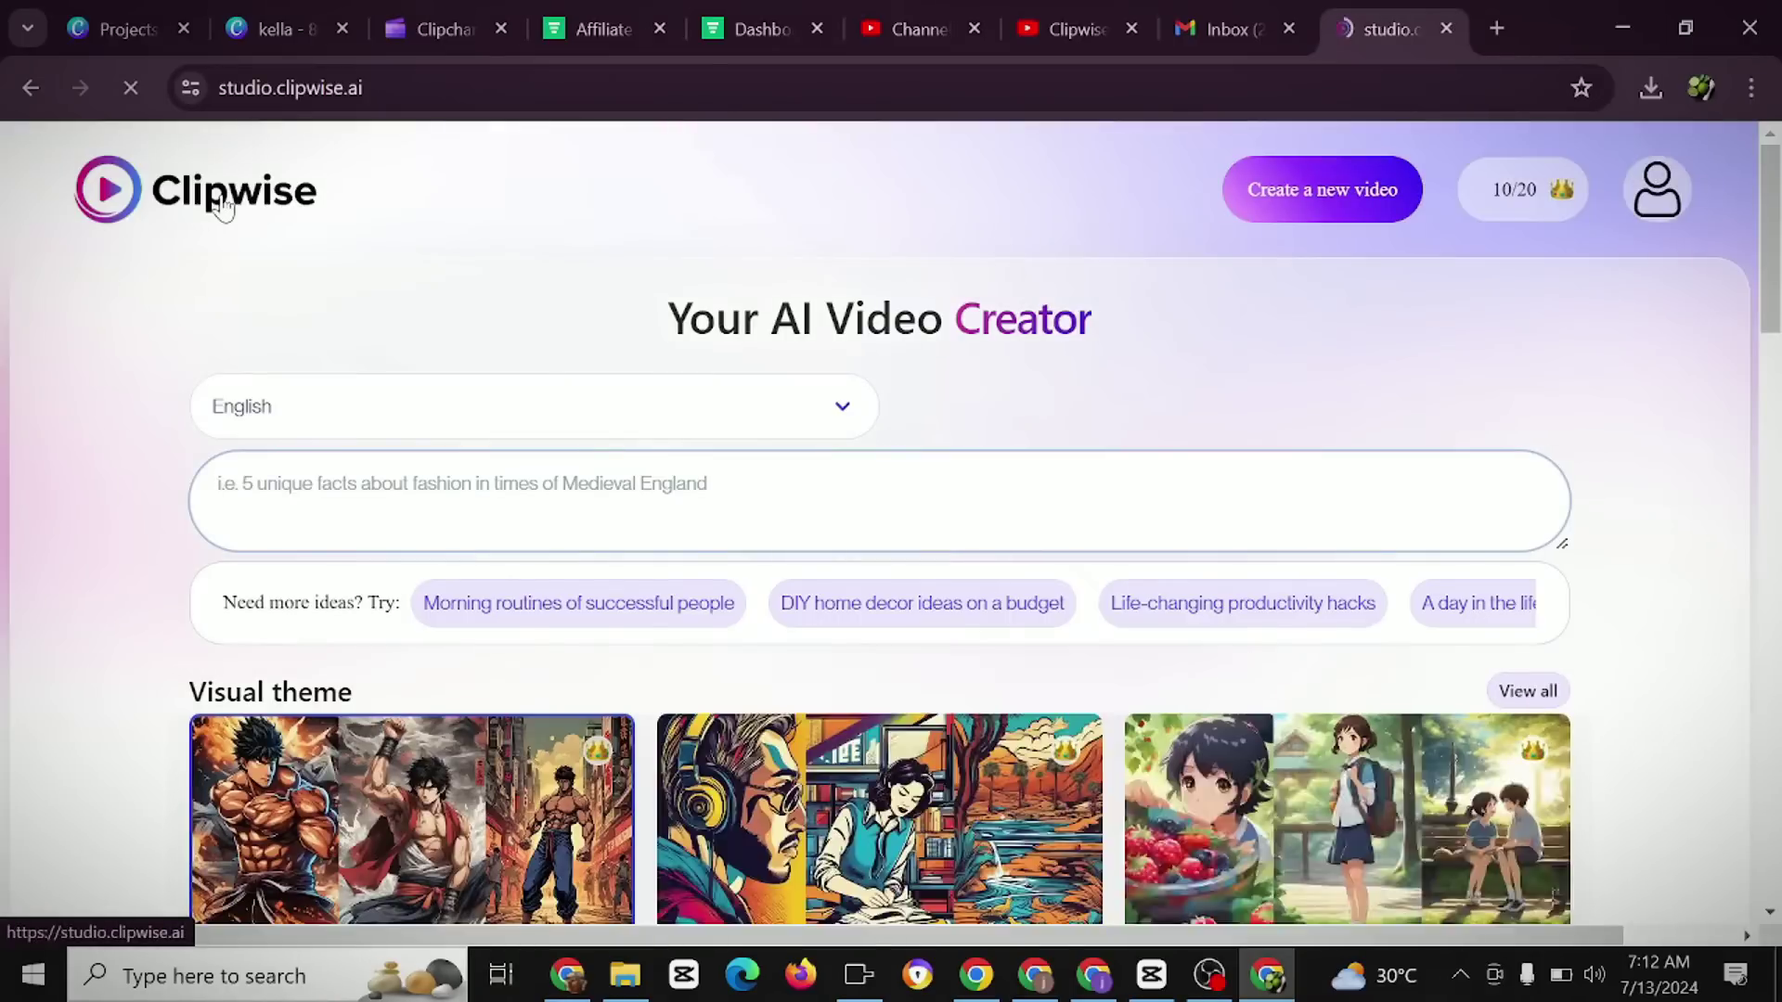
pyautogui.scroll(-5, 1190, 644)
pyautogui.scroll(5, 1151, 568)
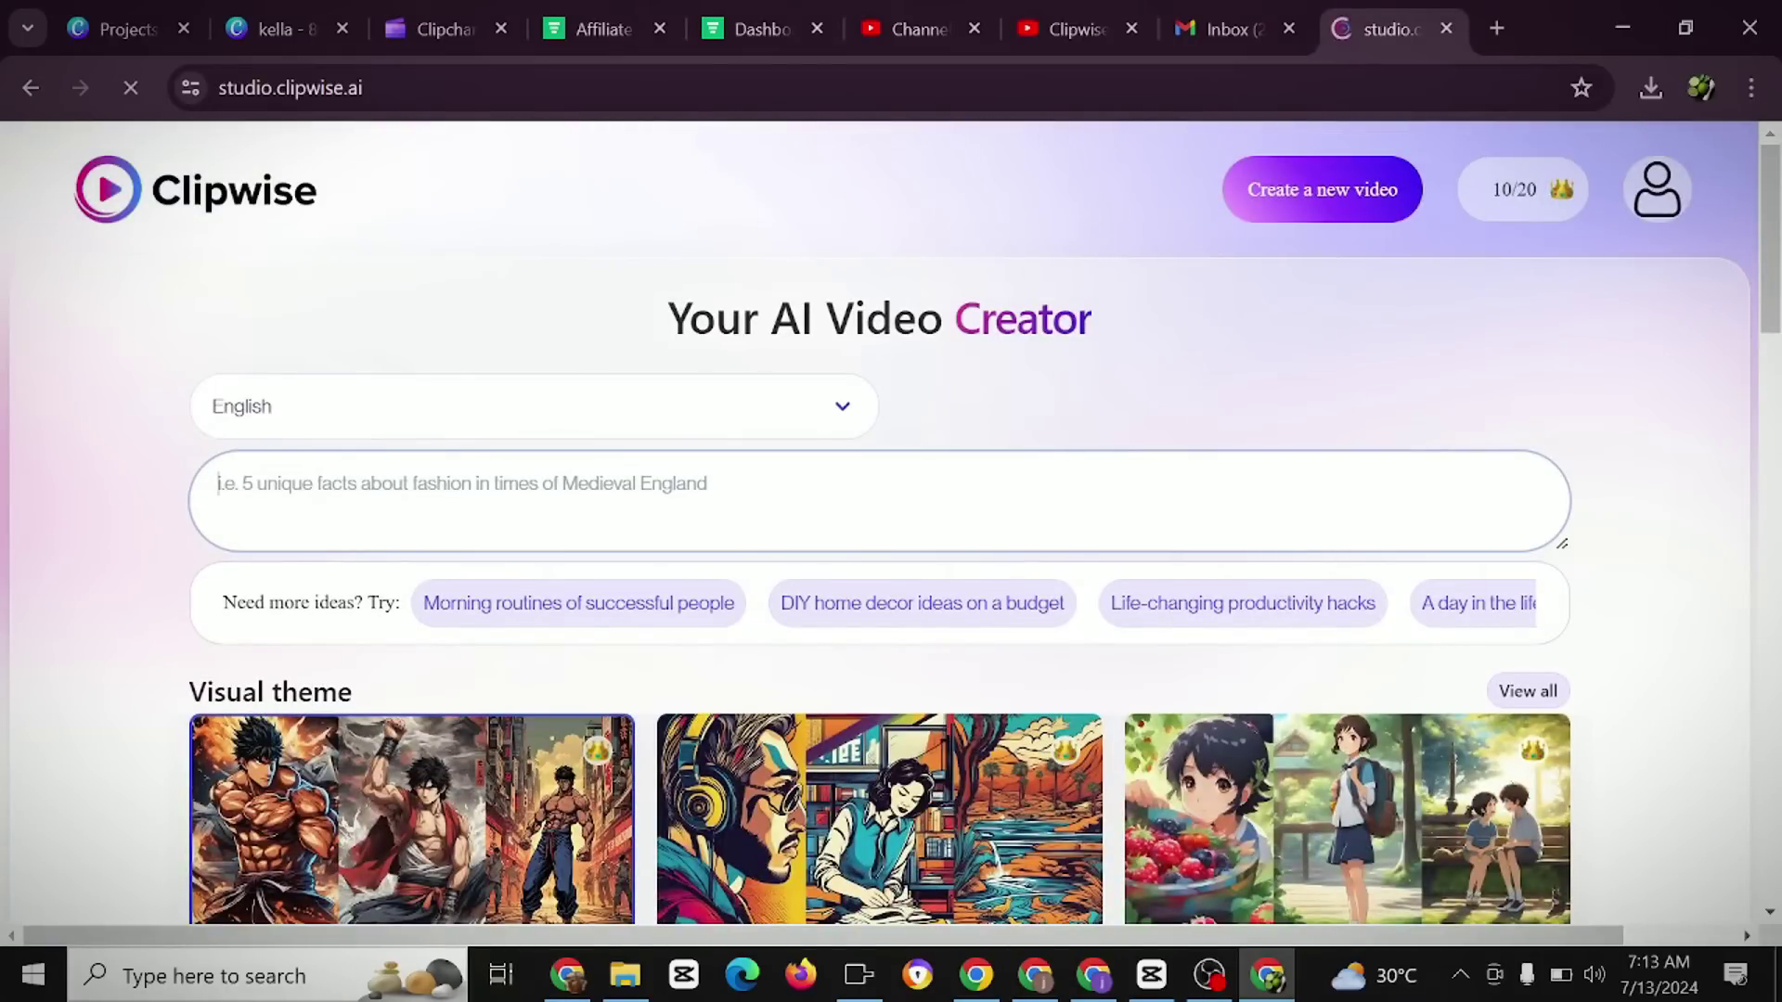
pyautogui.scroll(-2, 880, 519)
pyautogui.scroll(2, 880, 519)
pyautogui.click(455, 408)
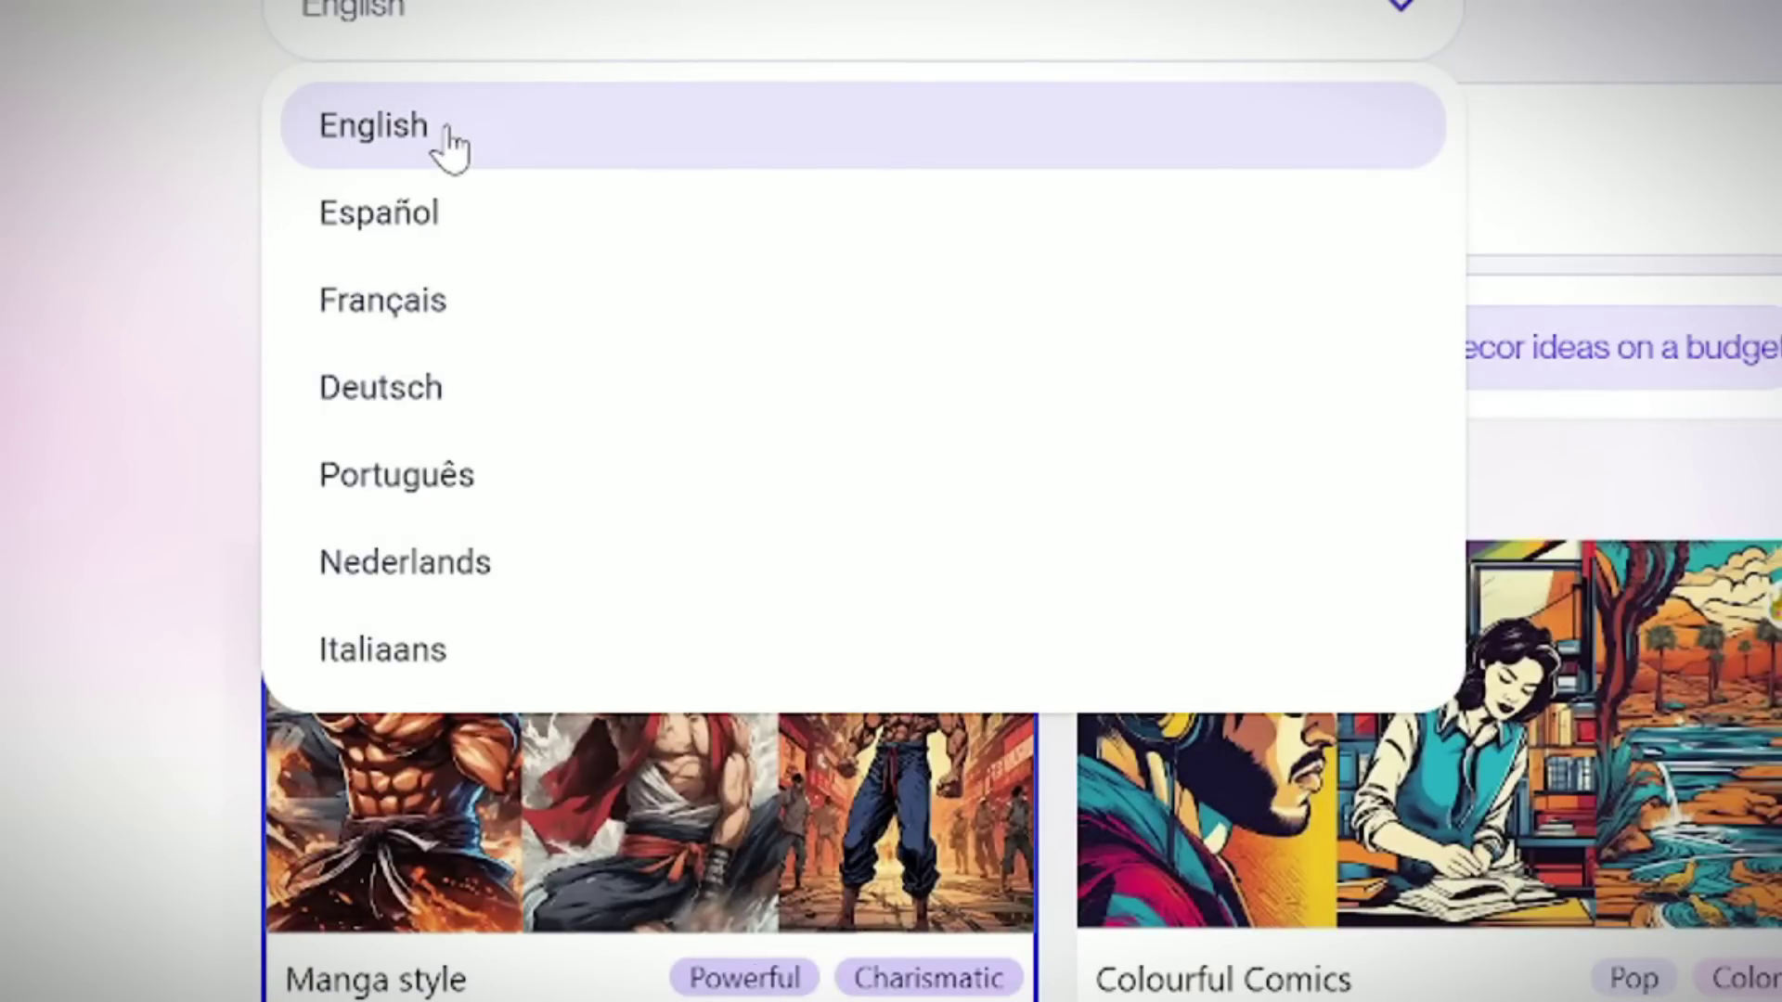
pyautogui.click(450, 148)
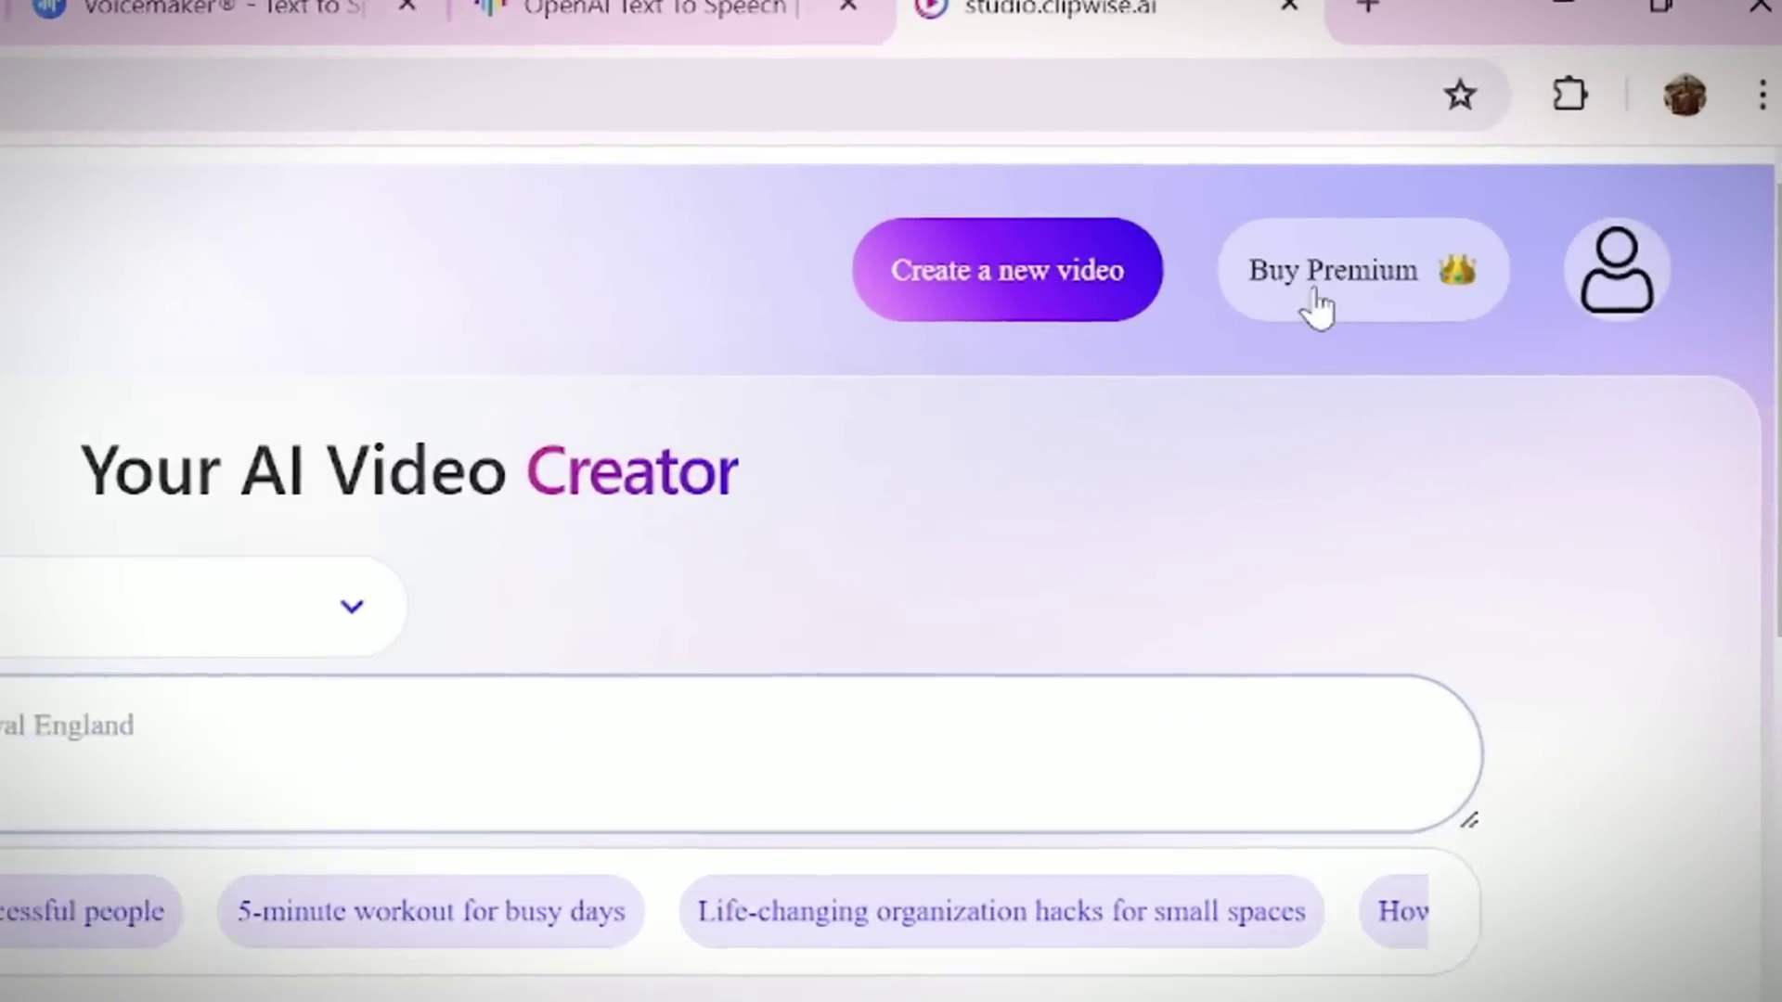
# Browse the premium plans and start checkout for the $19/month Viral toolkit plan.
pyautogui.click(1395, 243)
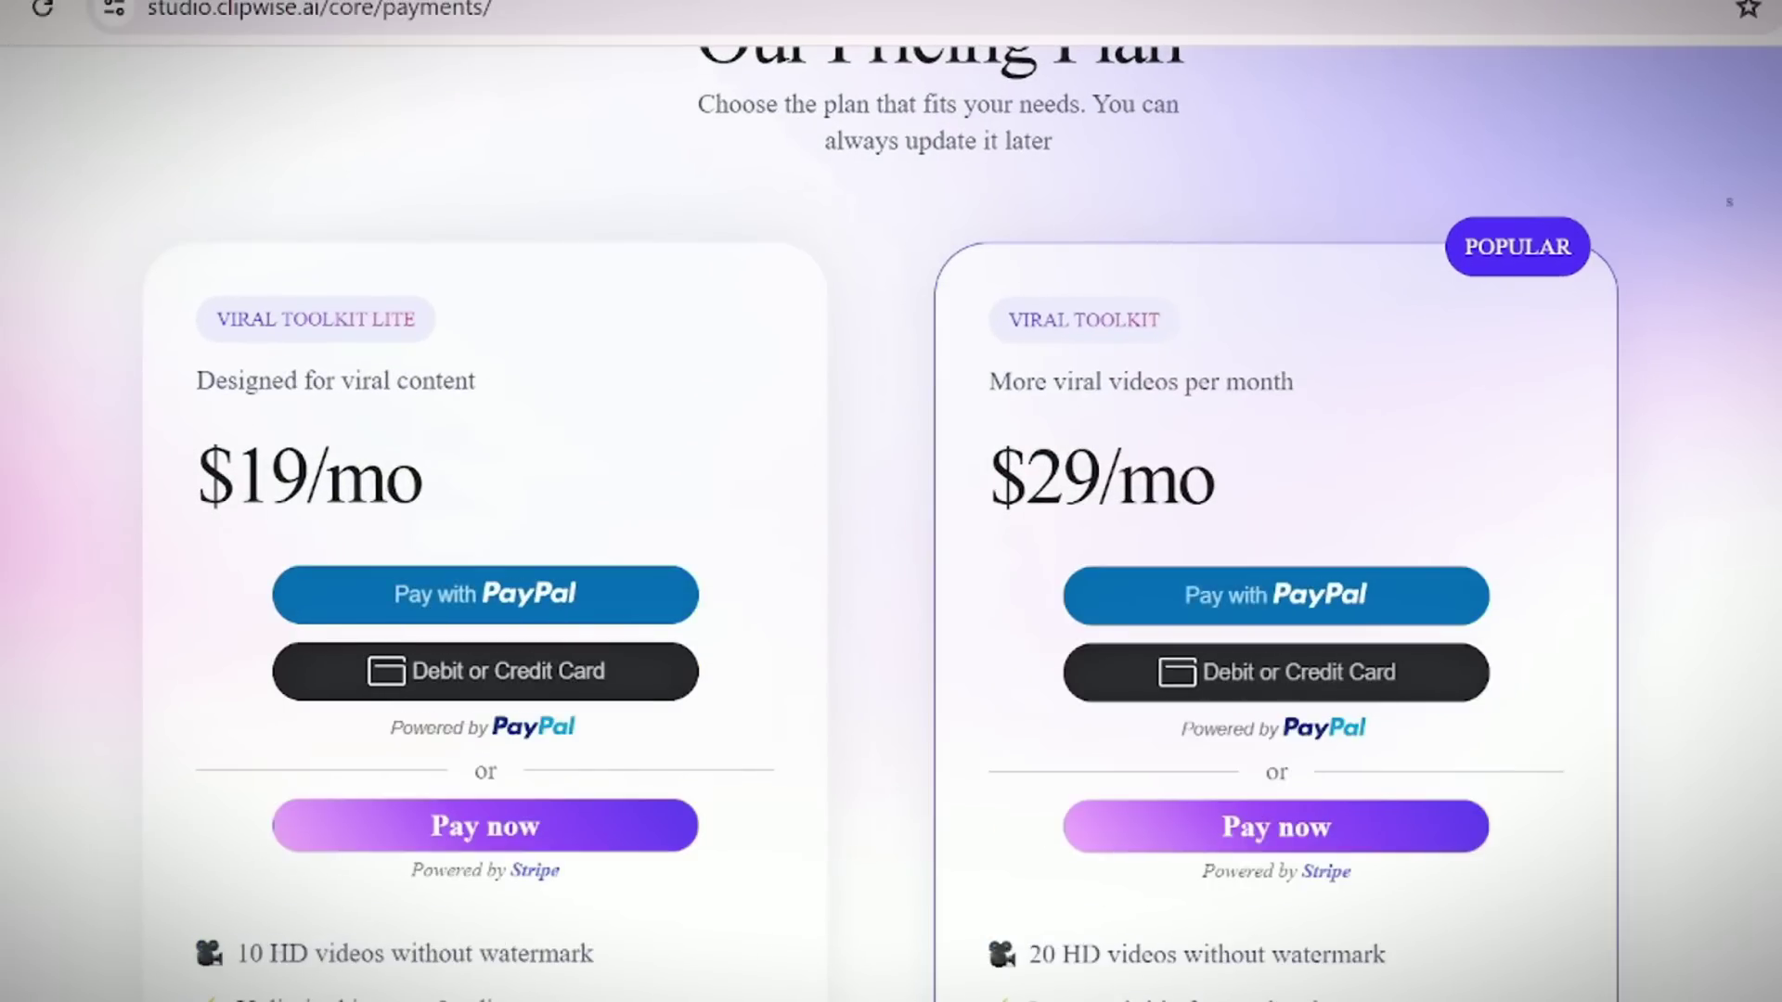
pyautogui.scroll(-3, 818, 568)
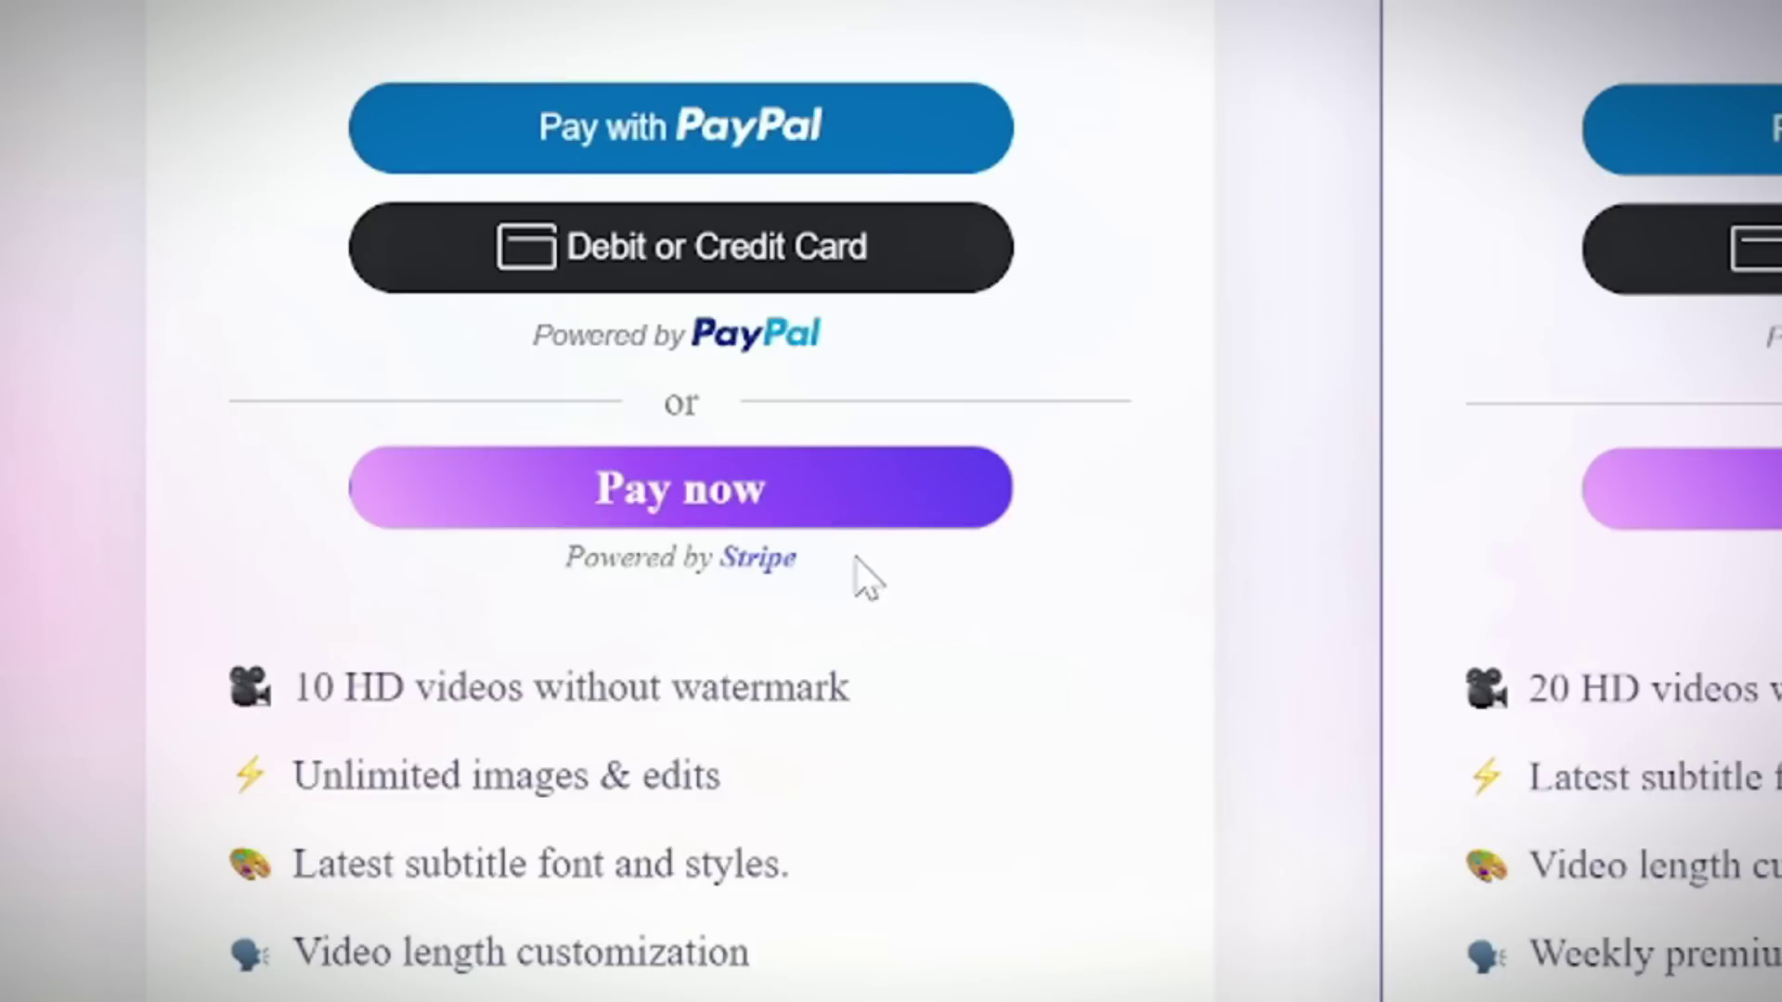
pyautogui.moveTo(868, 580); pyautogui.dragTo(566, 557)
pyautogui.click(736, 493)
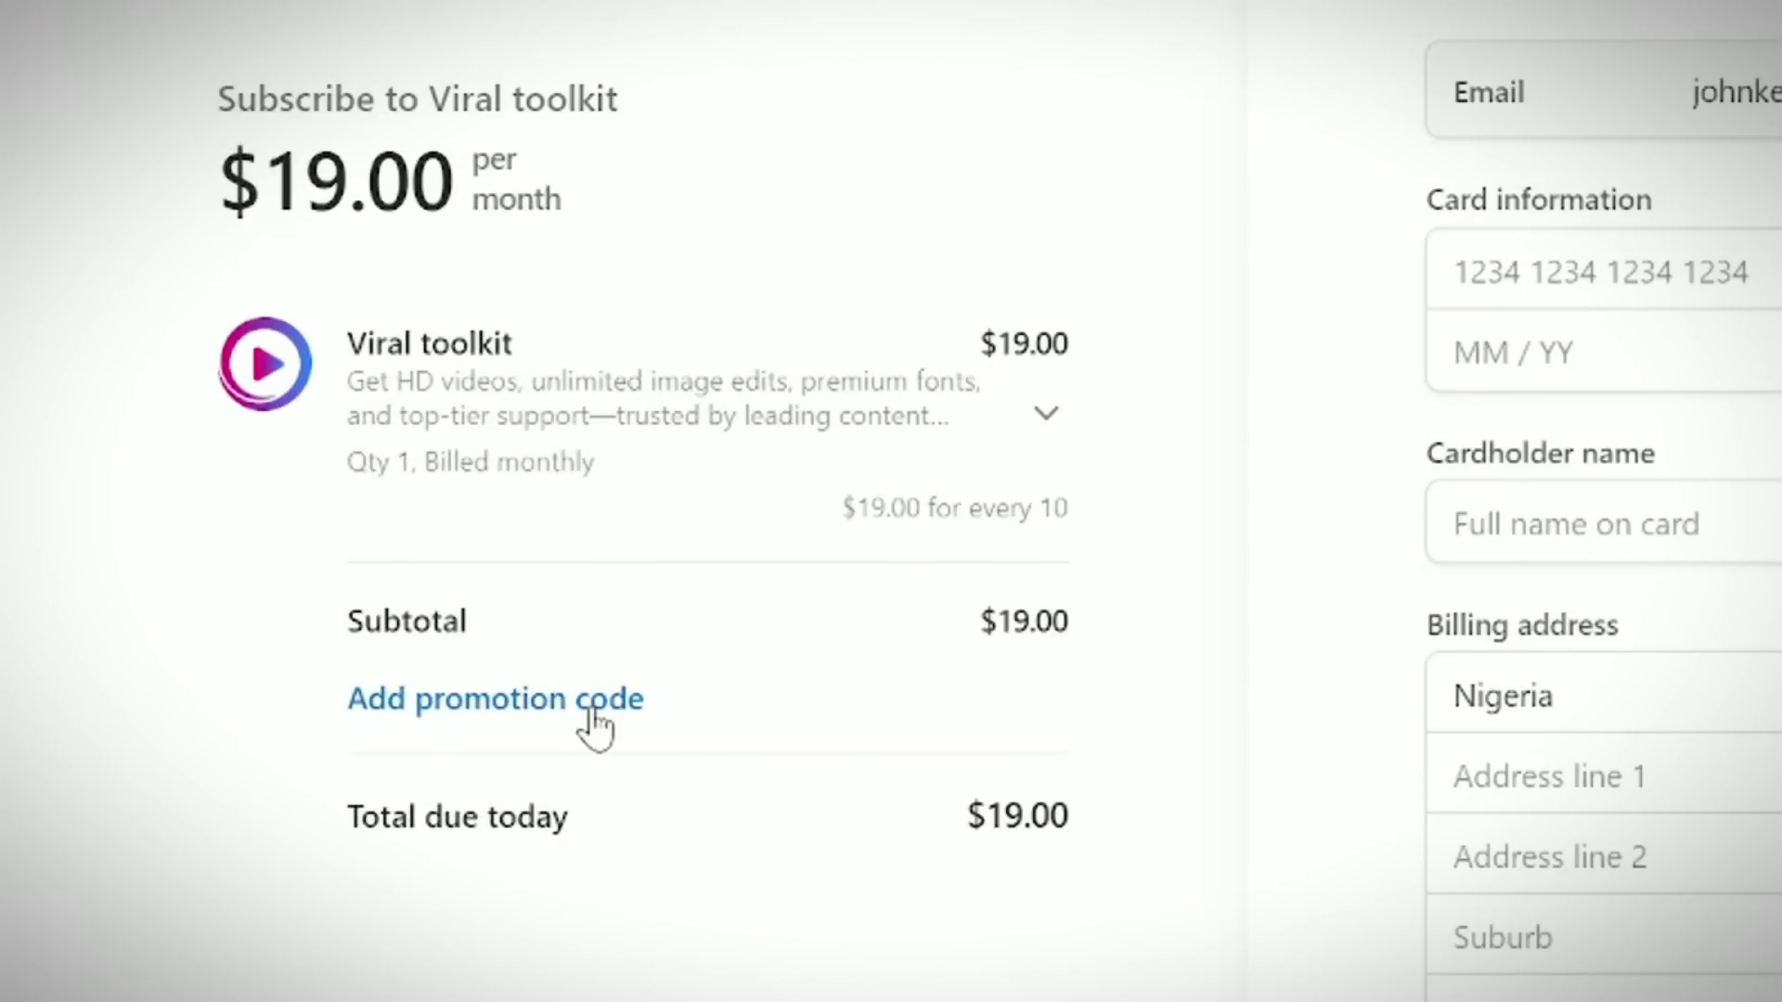
# Apply promotion code CLOVAK15 for 15% off, making $16.15 due today.
pyautogui.click(590, 715)
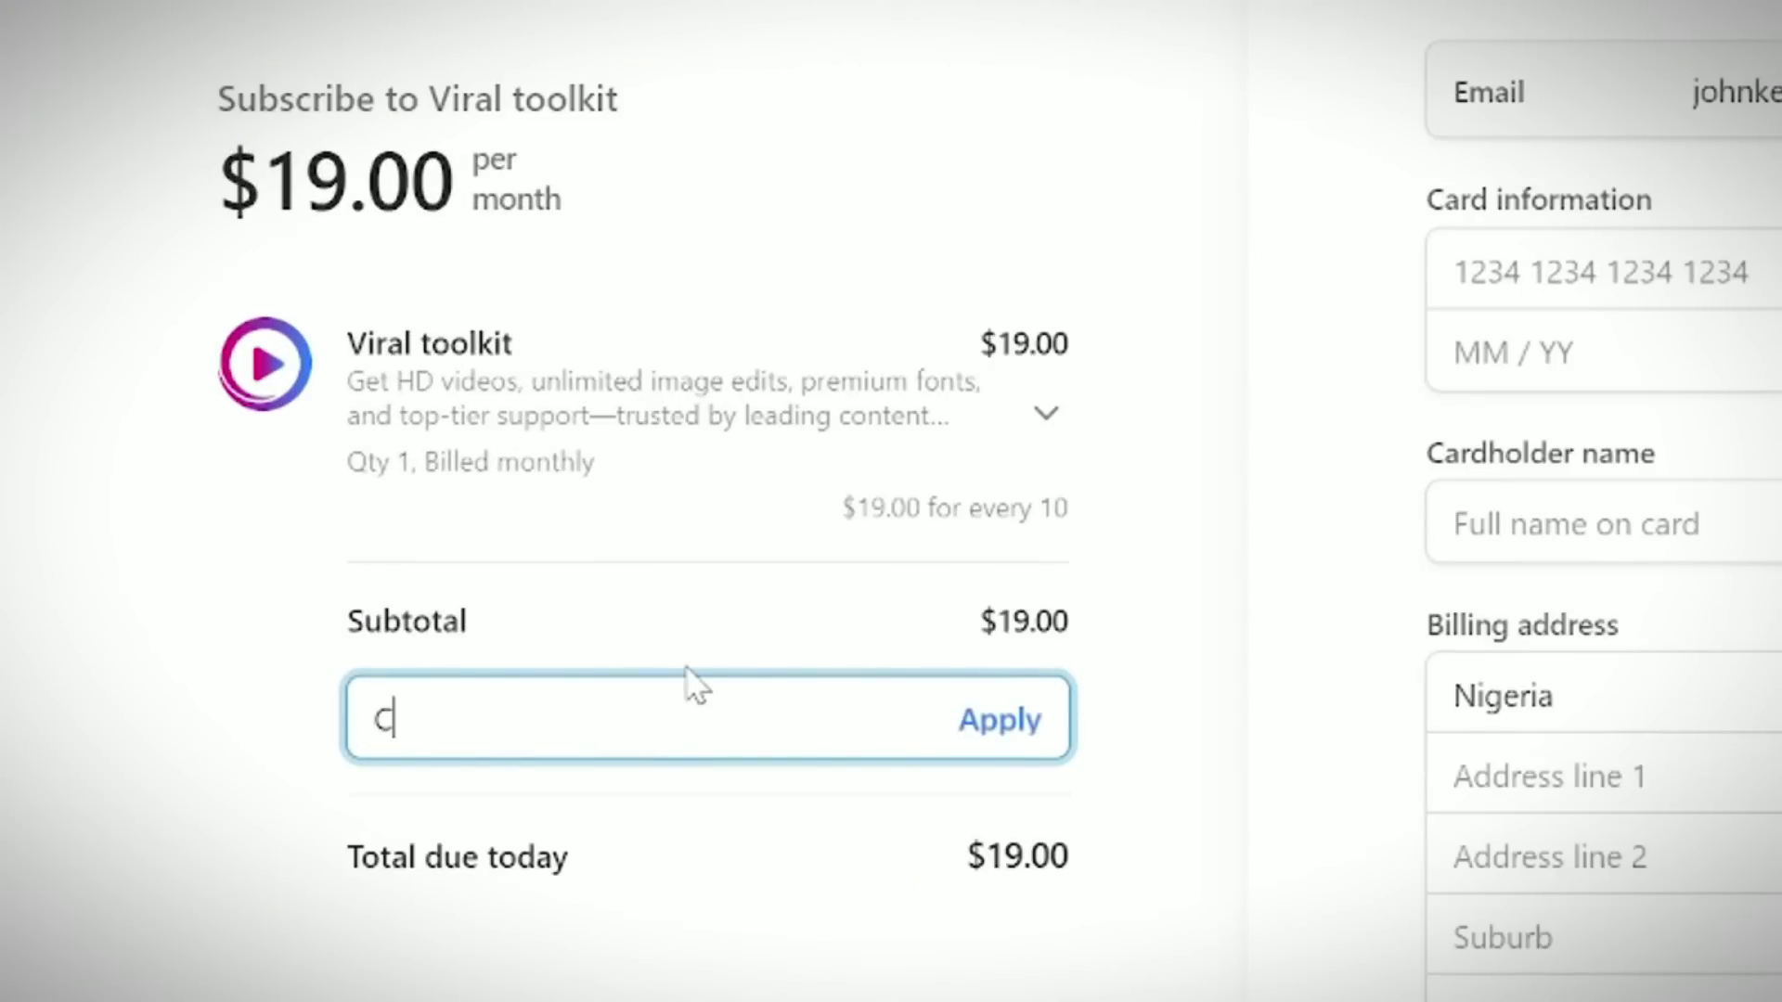
pyautogui.write('CLOVAK15')
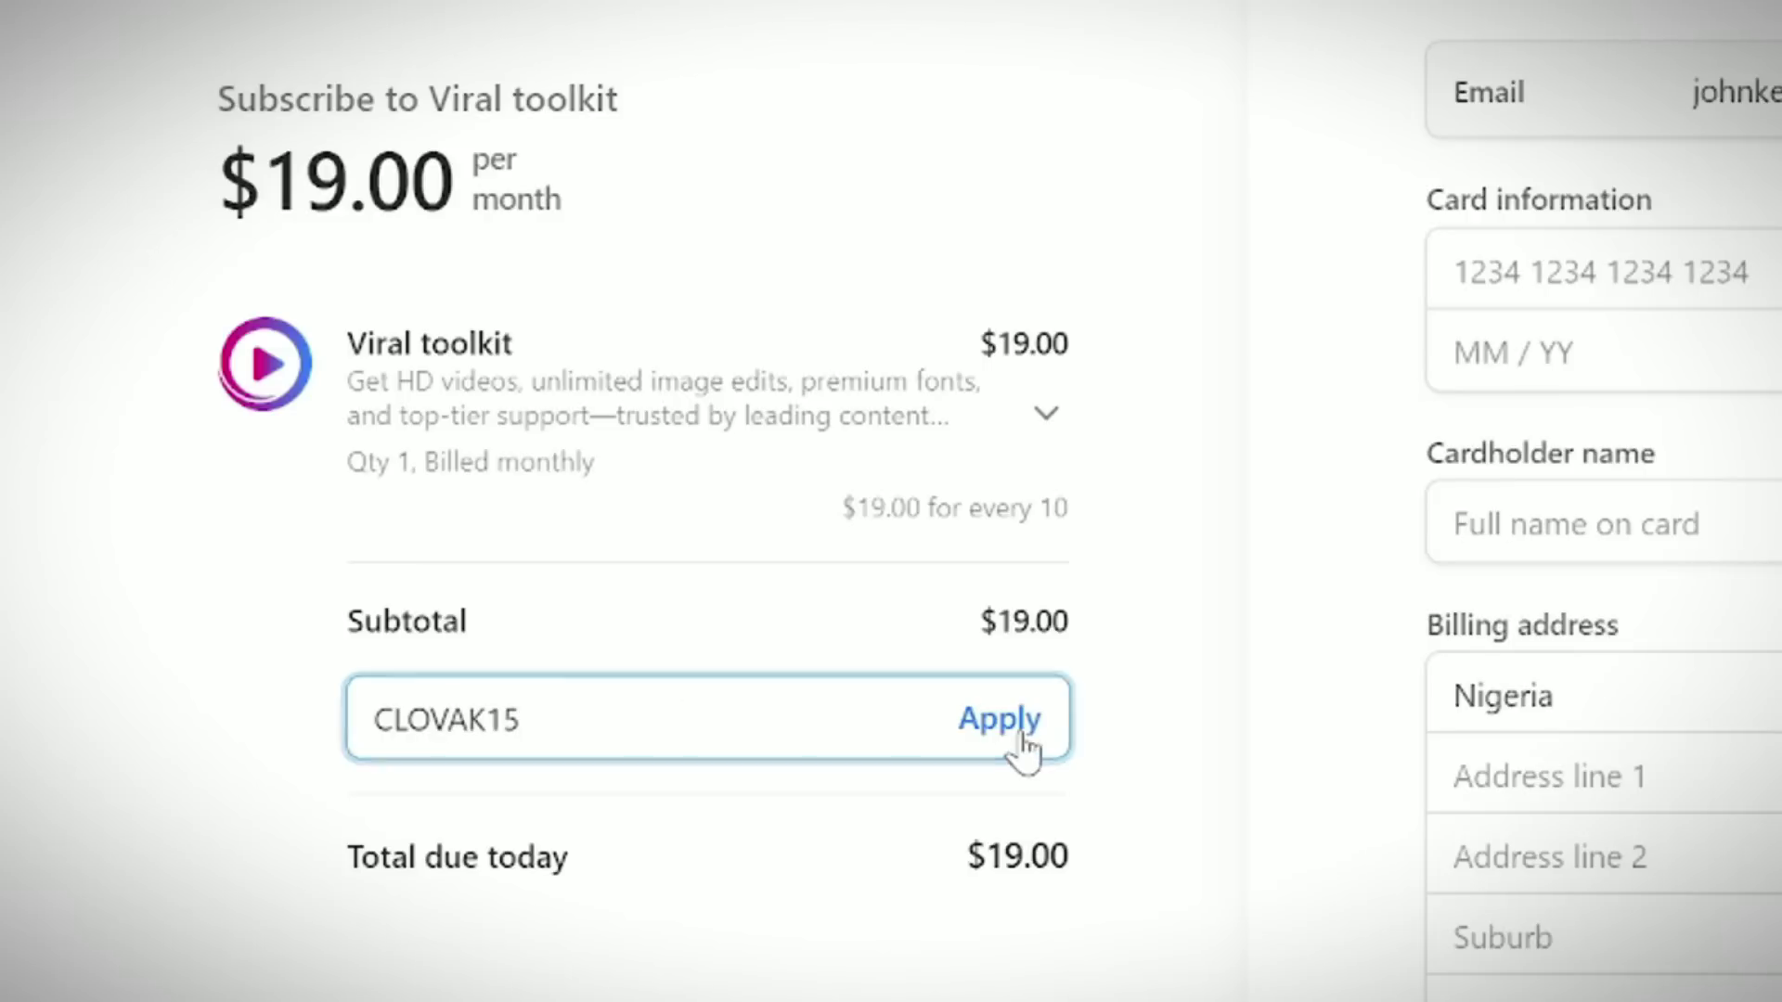
pyautogui.click(1011, 728)
pyautogui.scroll(-3, 1123, 715)
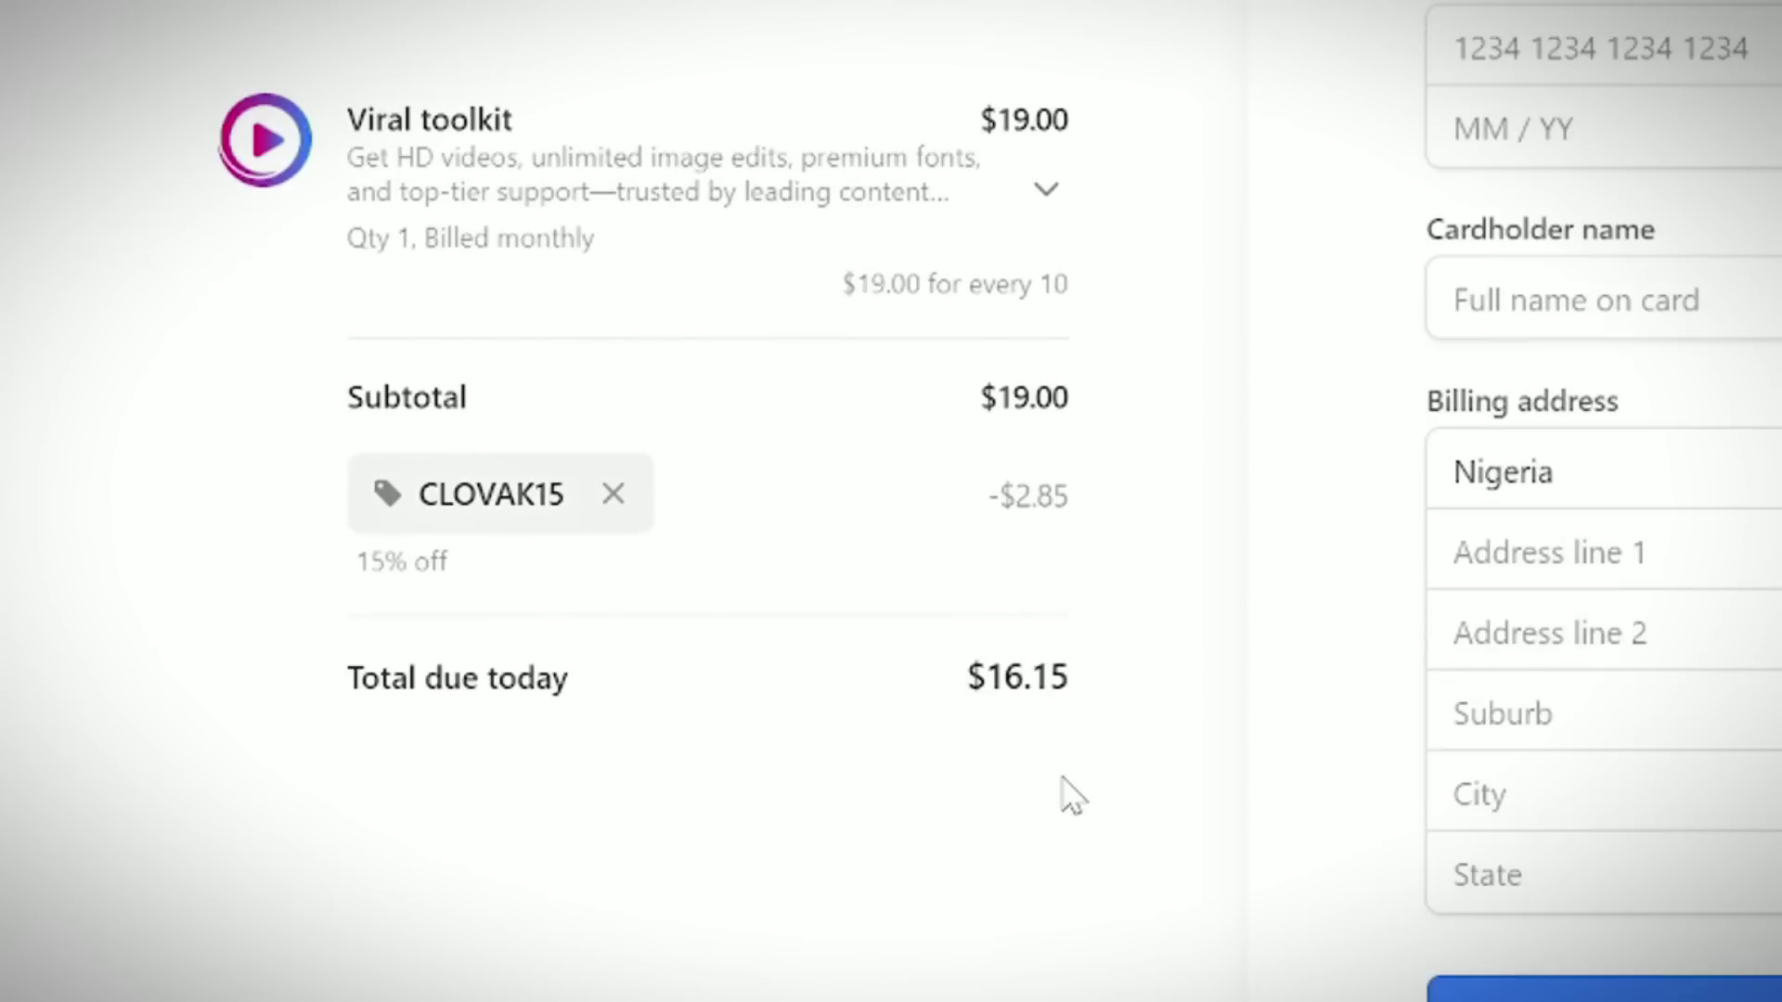